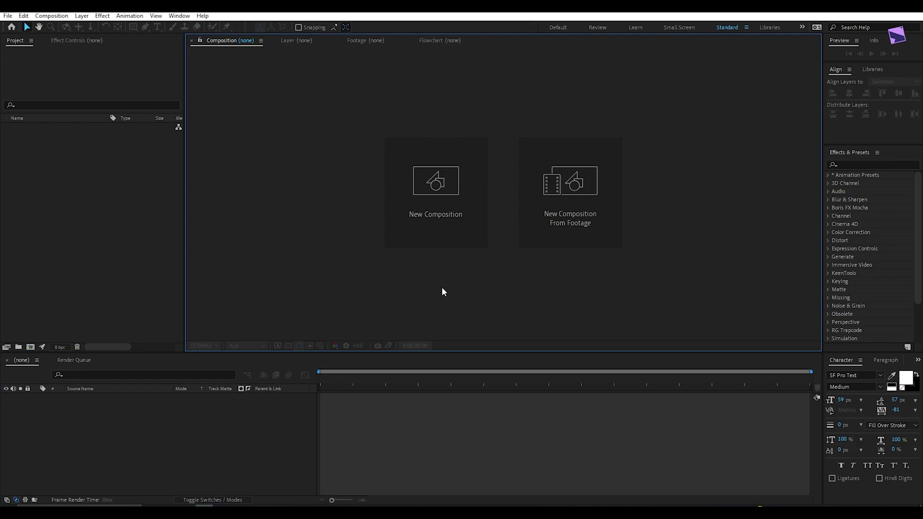
# - Create a 1920x1080, 25 fps composition named "Particles Animation" with a duration of 0:00:10:00
pyautogui.click(440, 191)
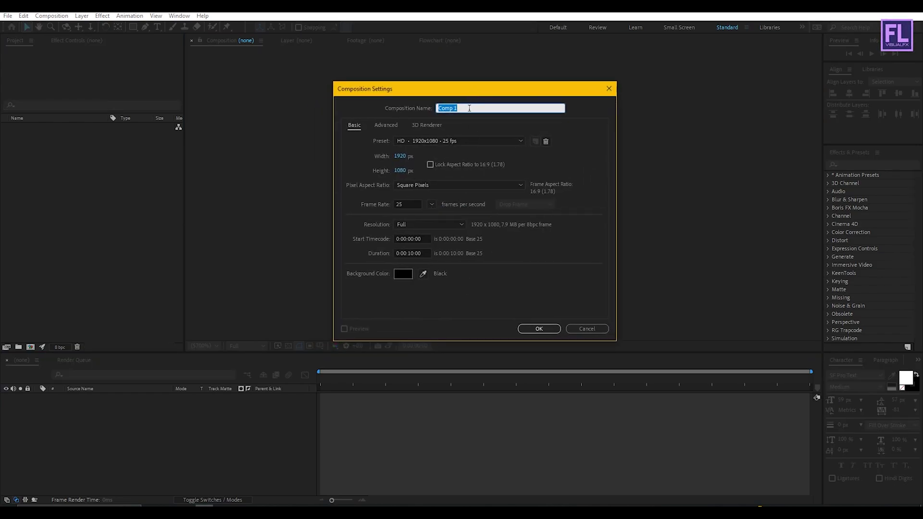
pyautogui.write('Particles Anima')
pyautogui.click(404, 253)
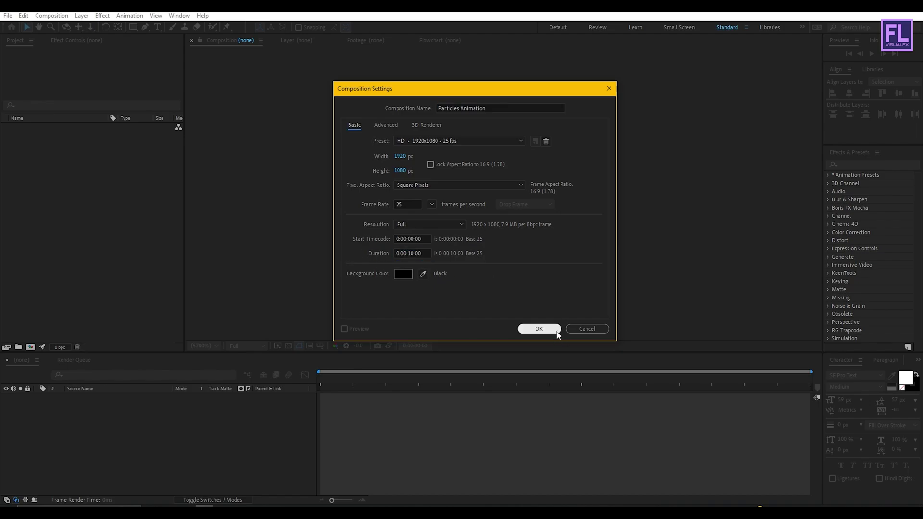
pyautogui.click(548, 329)
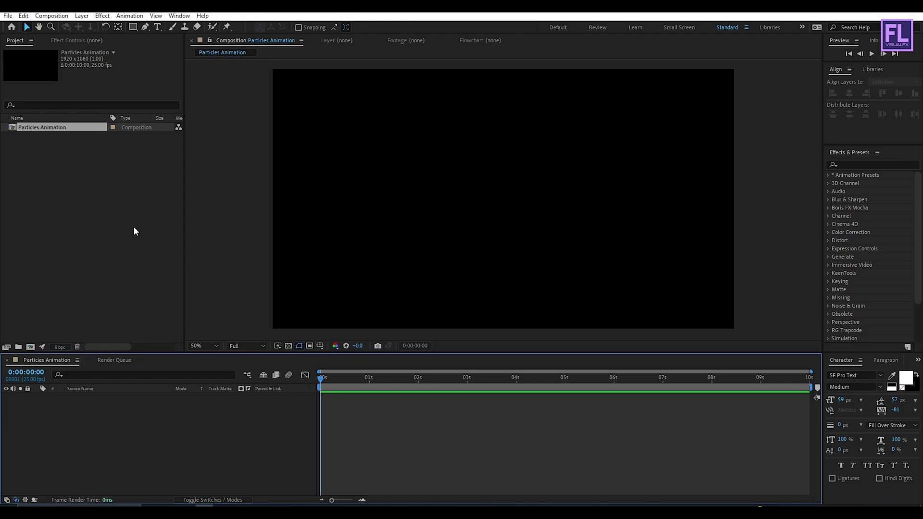
# - Import Watch.png into the Particles Animation composition as a layer and scale the image up proportionally
pyautogui.hotkey('alt', 'Tab')
pyautogui.click(599, 211)
pyautogui.moveTo(598, 211); pyautogui.dragTo(84, 225)
pyautogui.moveTo(36, 139); pyautogui.dragTo(96, 423)
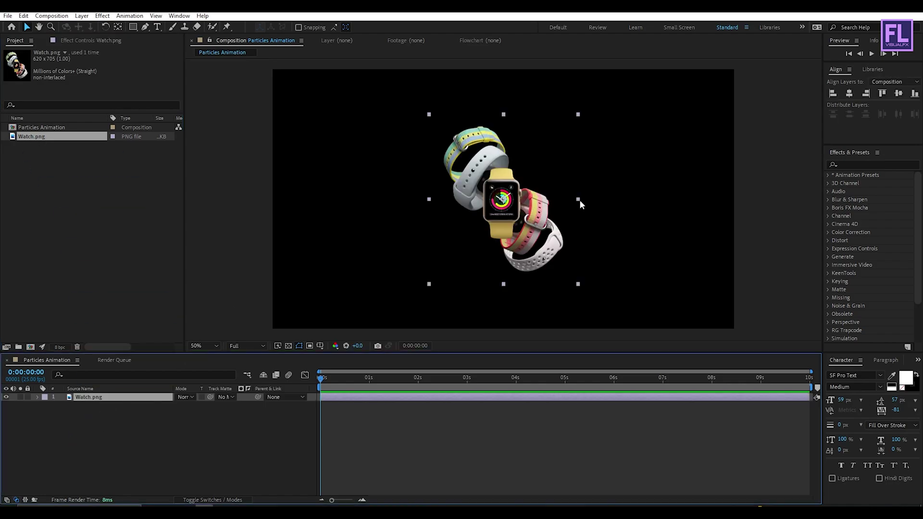
pyautogui.moveTo(578, 200); pyautogui.dragTo(599, 200)
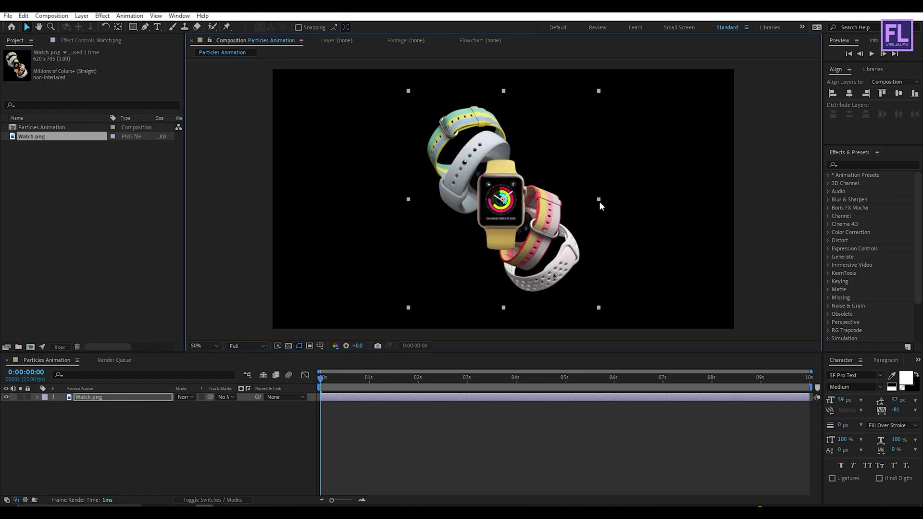
# - Pre-compose the Watch.png layer as "Picture", moving all attributes into the new composition
pyautogui.click(108, 434)
pyautogui.click(97, 397)
pyautogui.rightClick(96, 397)
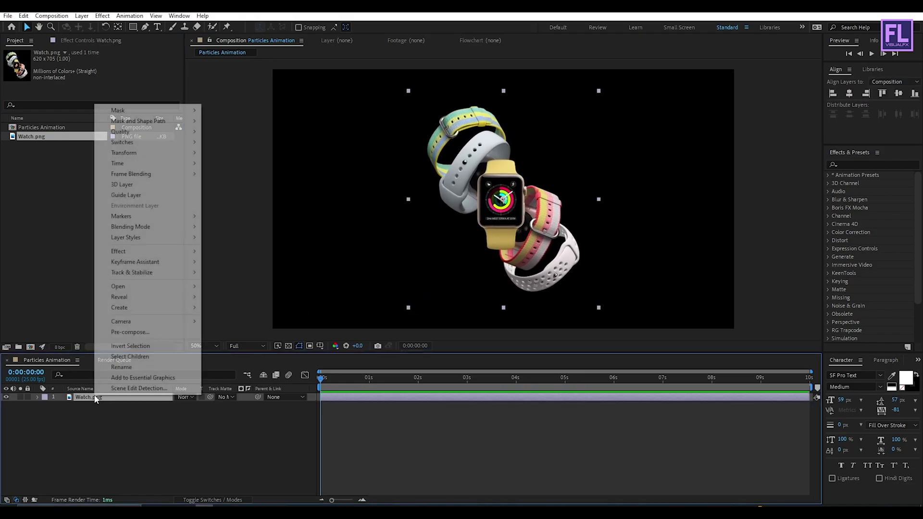
pyautogui.click(157, 333)
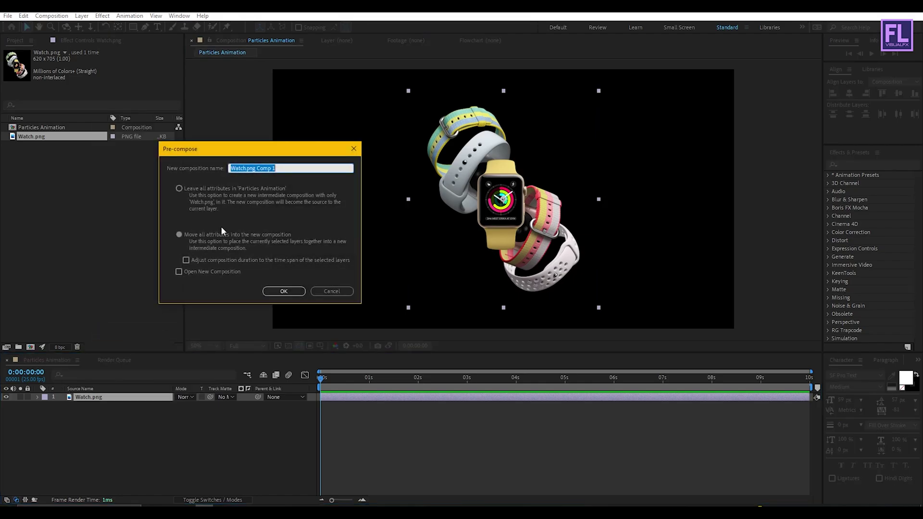
pyautogui.click(189, 236)
pyautogui.click(288, 168)
pyautogui.write('Picture')
pyautogui.click(283, 290)
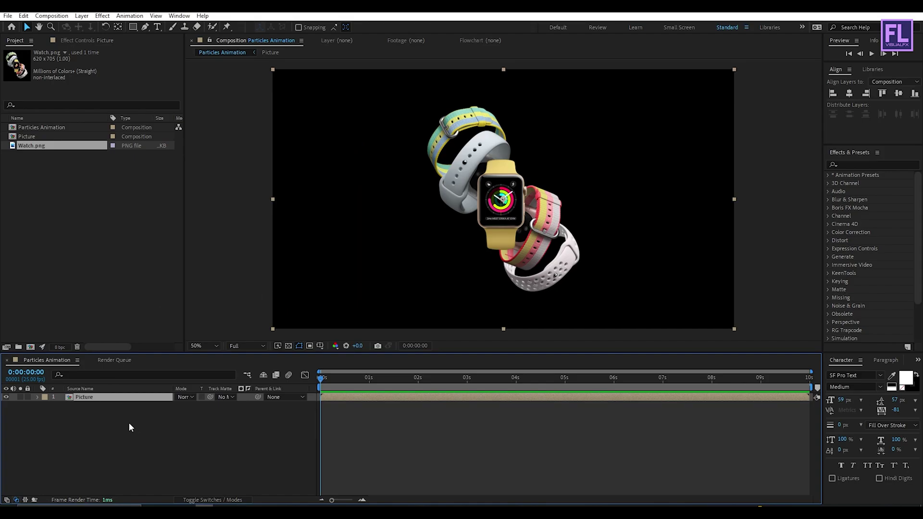
# - Add a new adjustment layer above the Picture layer
pyautogui.rightClick(95, 422)
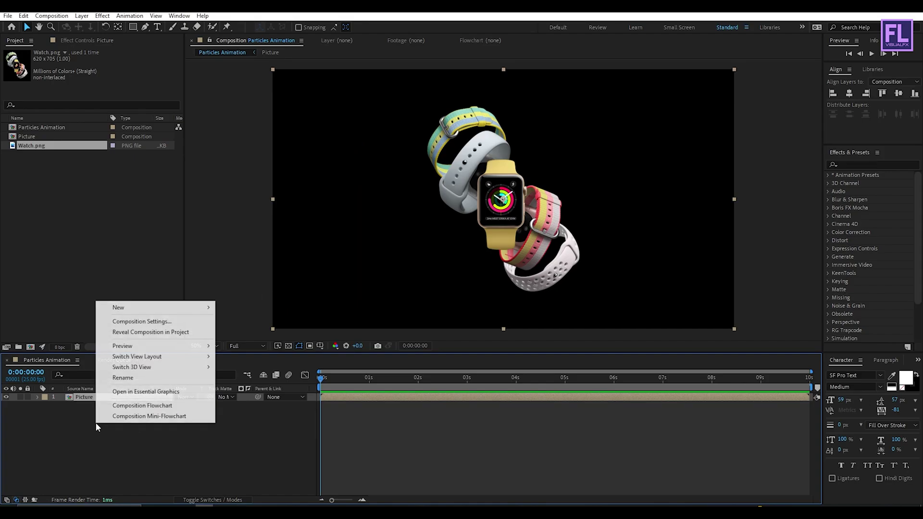
pyautogui.moveTo(121, 308)
pyautogui.click(266, 384)
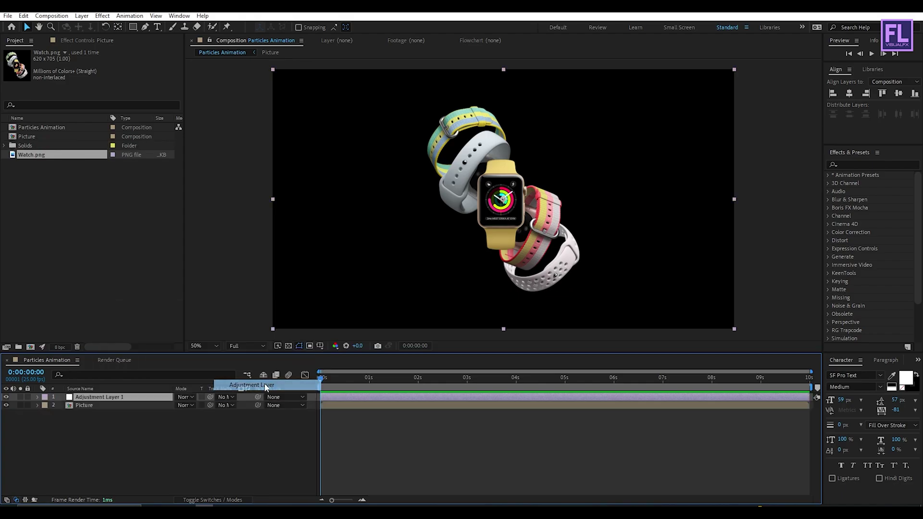
# - Apply the Extract effect to the adjustment layer with Black Softness 1 and White Softness 255
pyautogui.click(855, 165)
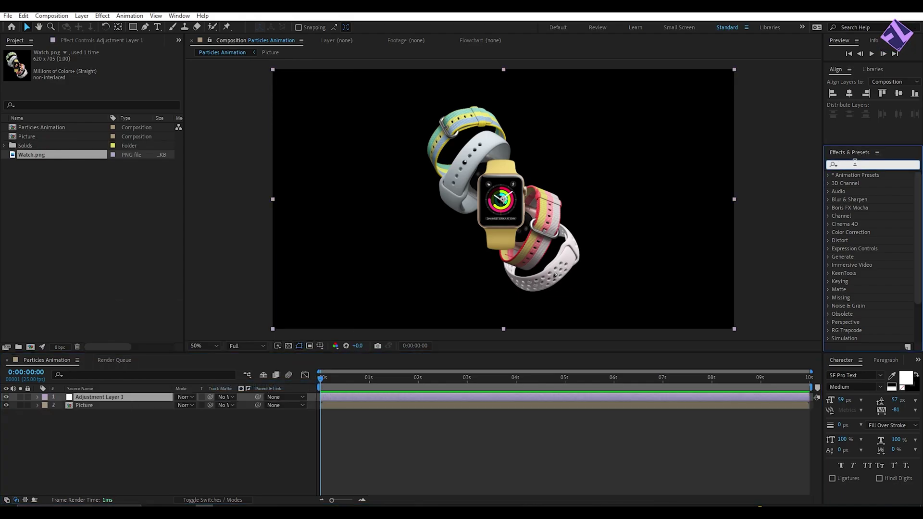
pyautogui.write('ex')
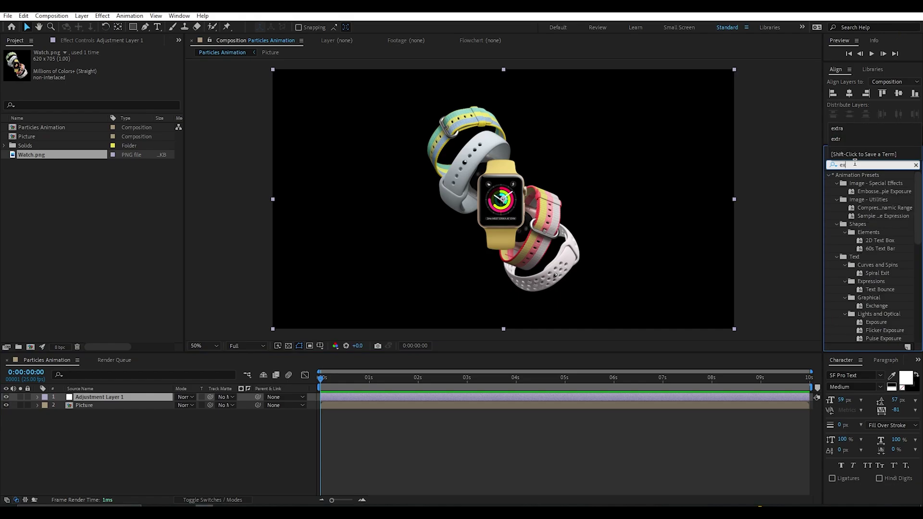
pyautogui.write('c')
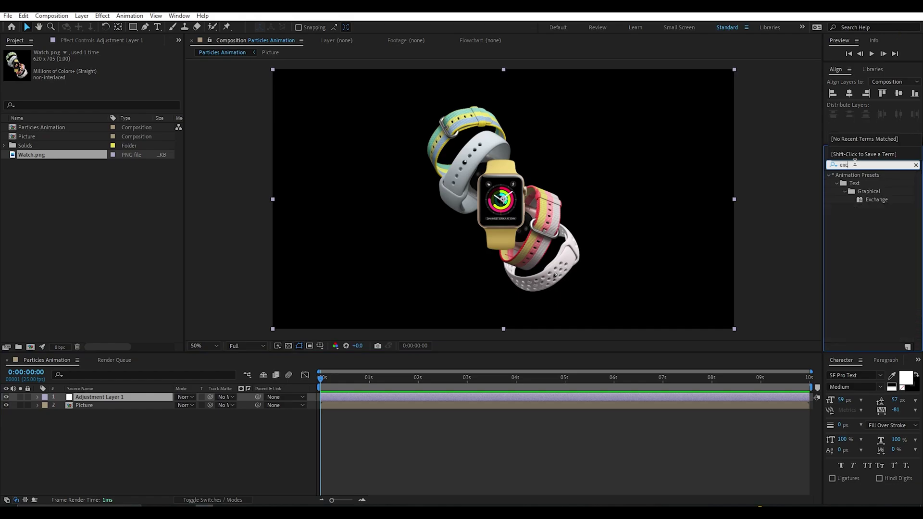
pyautogui.press('BackSpace')
pyautogui.press('BackSpace')
pyautogui.write('xtr')
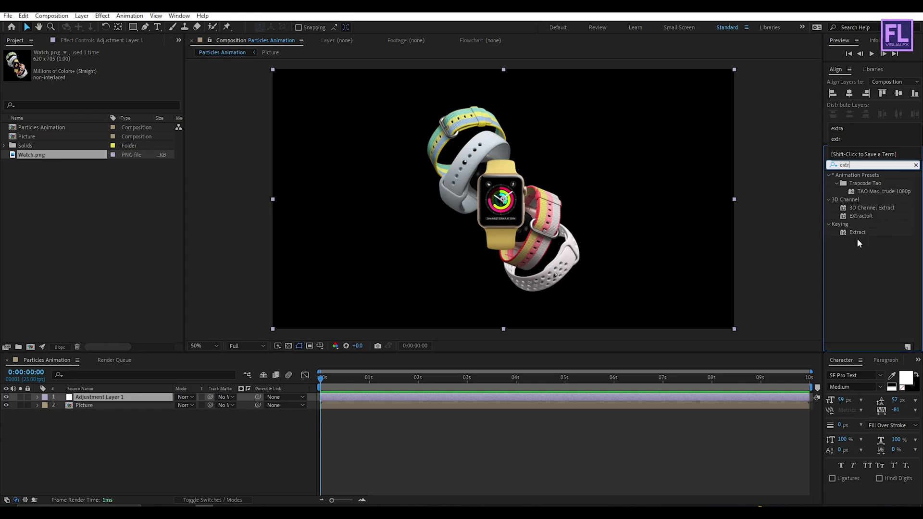
pyautogui.moveTo(856, 232); pyautogui.dragTo(514, 304)
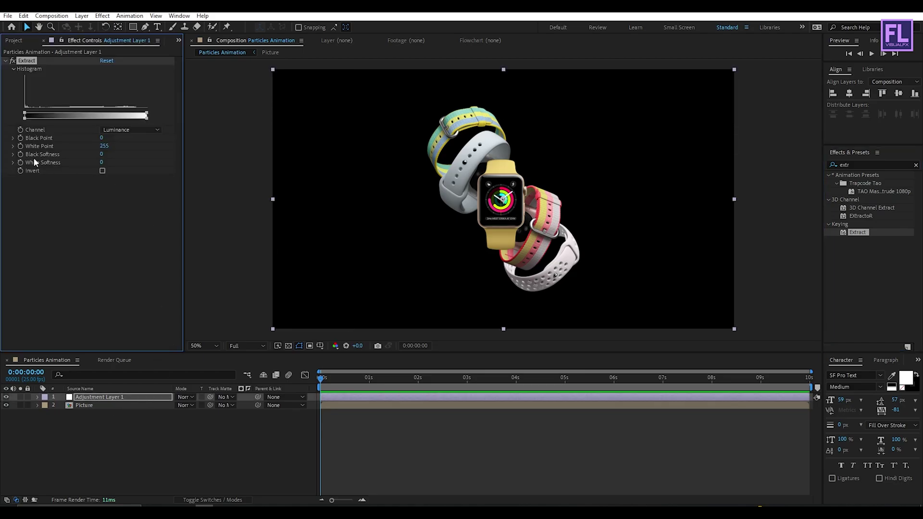
pyautogui.moveTo(100, 160); pyautogui.dragTo(103, 163)
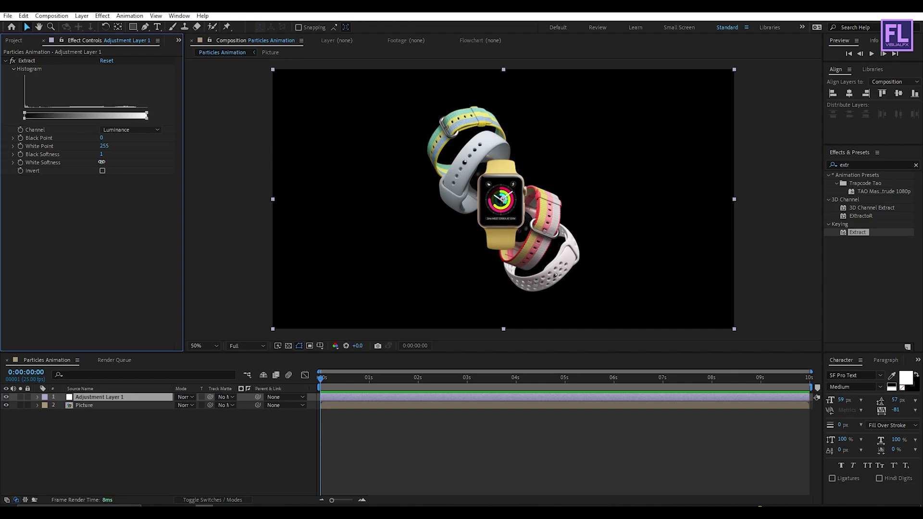
pyautogui.moveTo(102, 166); pyautogui.dragTo(245, 159)
# - Keyframe Extract's Black Point from 0 at 0:00:00:08 to 255 at 0:00:02:08 and scrub through the animation
pyautogui.moveTo(321, 378); pyautogui.dragTo(338, 381)
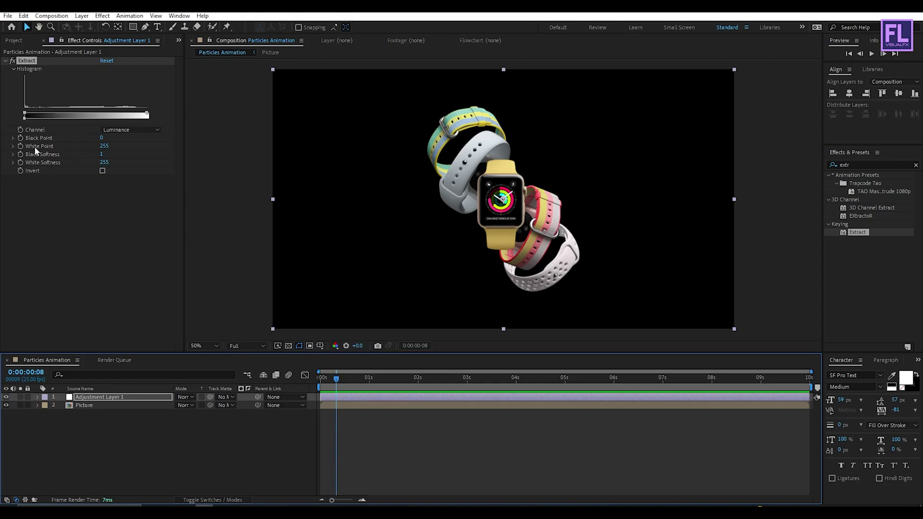
pyautogui.click(22, 137)
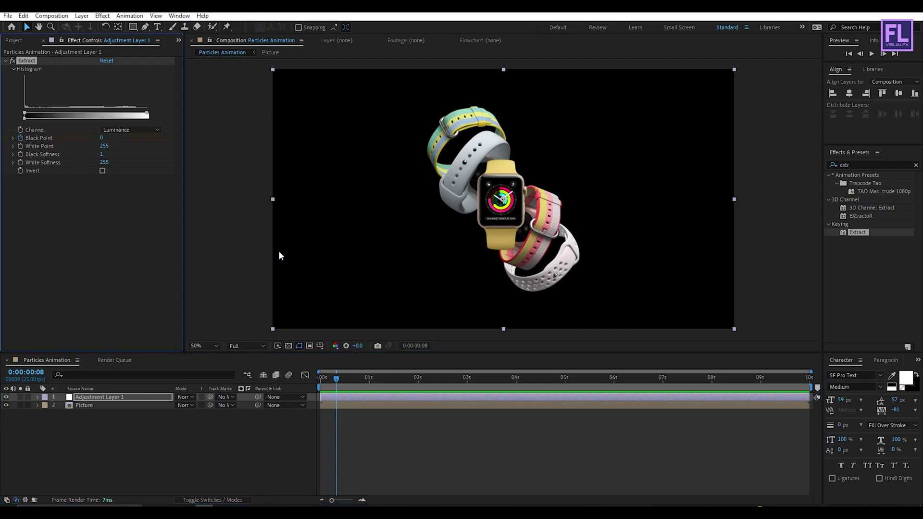
pyautogui.moveTo(337, 380); pyautogui.dragTo(434, 379)
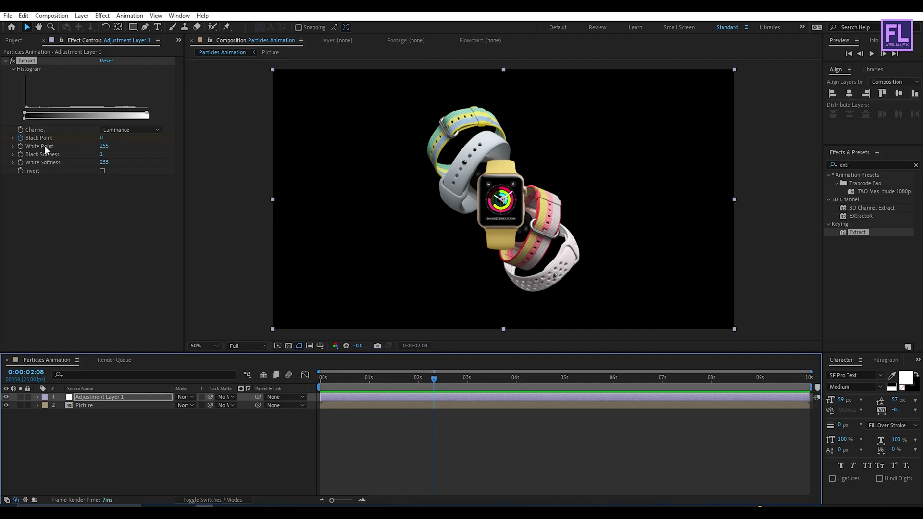
pyautogui.moveTo(101, 138); pyautogui.dragTo(228, 127)
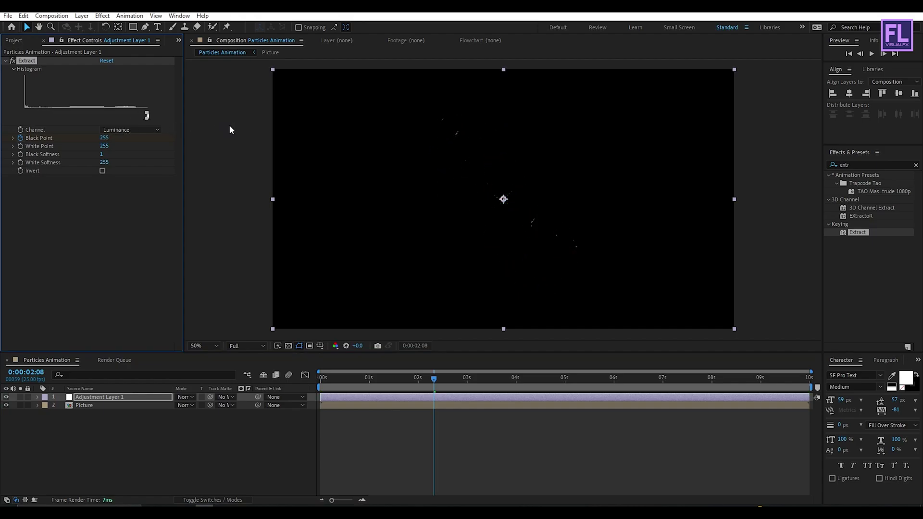
pyautogui.moveTo(422, 383); pyautogui.dragTo(383, 389)
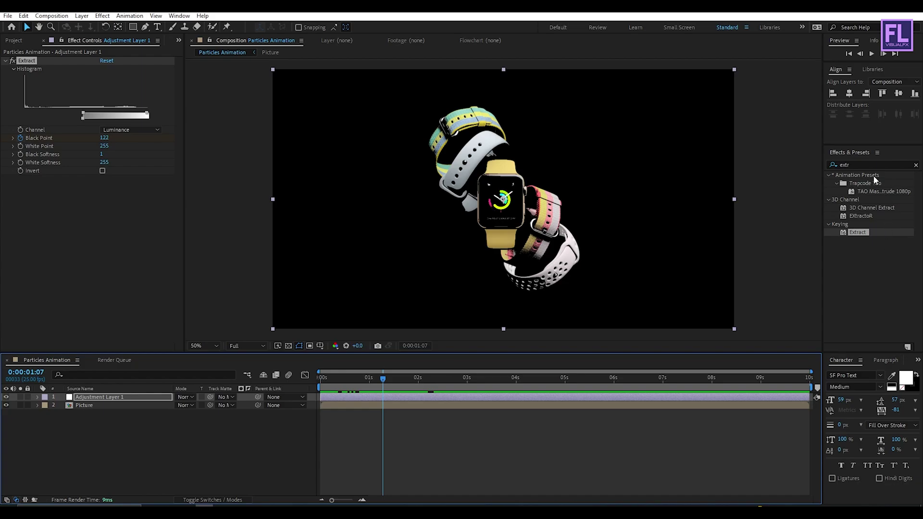
# - Apply Key Cleaner to the adjustment layer with Additional Edge Radius 42 and Reduce Chatter enabled
pyautogui.click(863, 165)
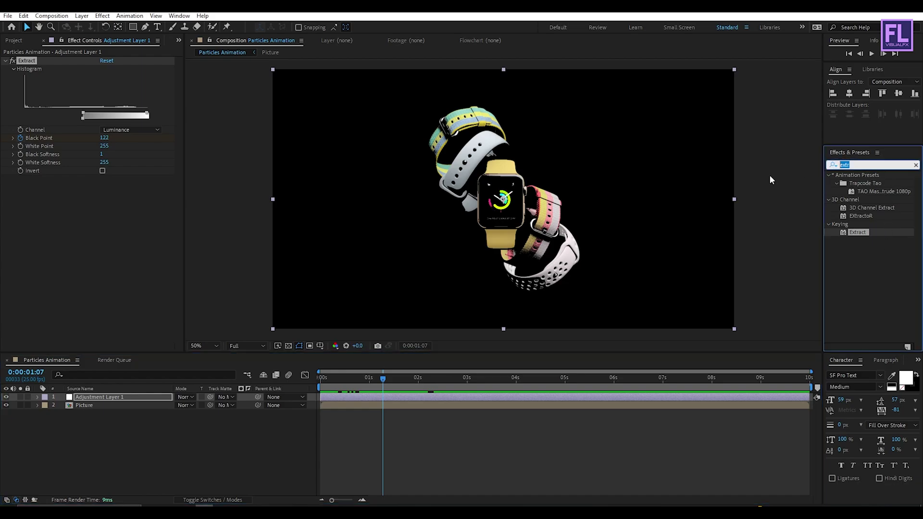
pyautogui.write('key')
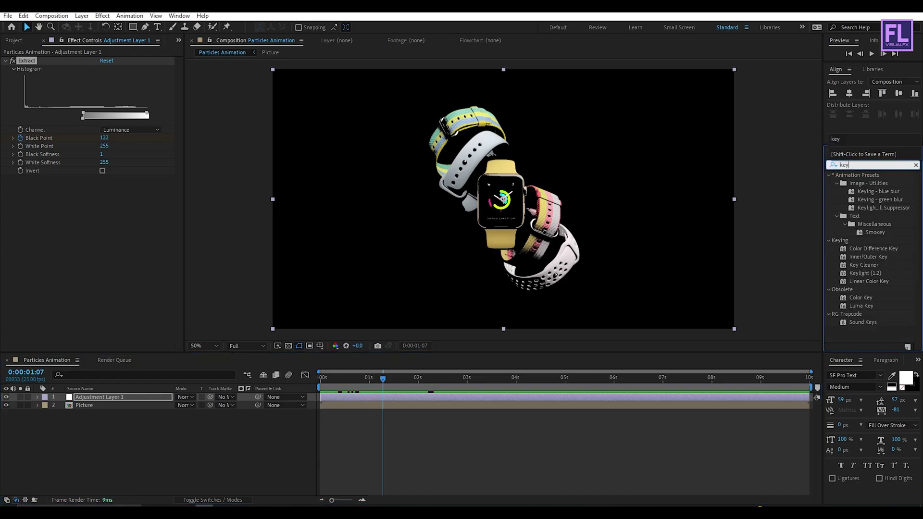
pyautogui.moveTo(863, 207); pyautogui.dragTo(106, 239)
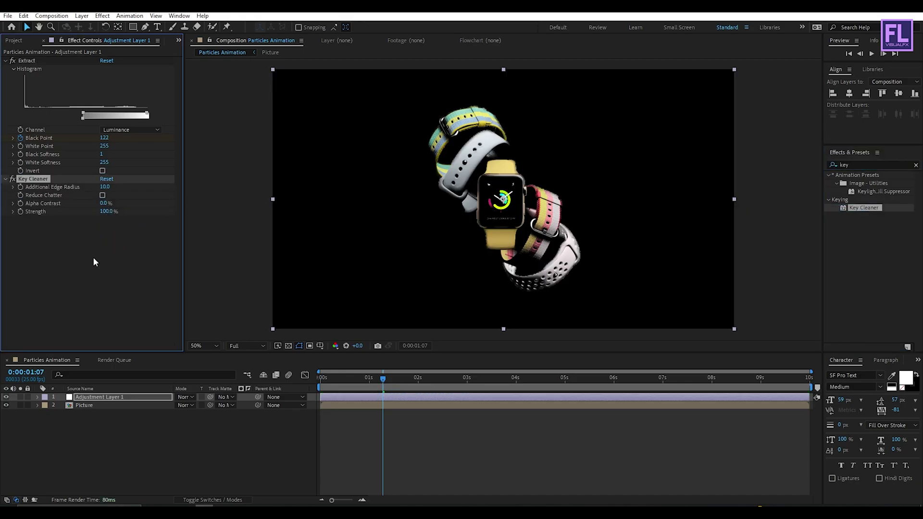
pyautogui.click(104, 187)
pyautogui.write('42')
pyautogui.press('Return')
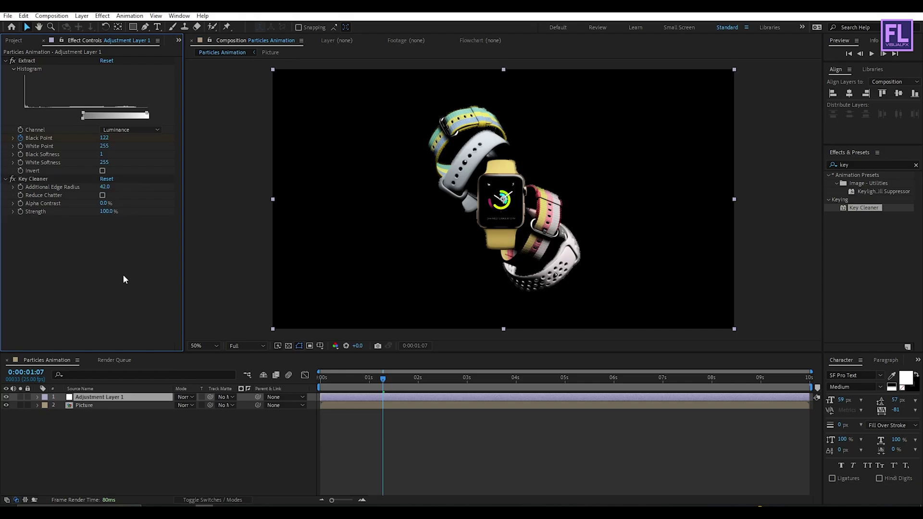
pyautogui.click(102, 196)
# - Split the Picture layer at 0:00:02:09 and delete the part after the split
pyautogui.moveTo(377, 378); pyautogui.dragTo(436, 382)
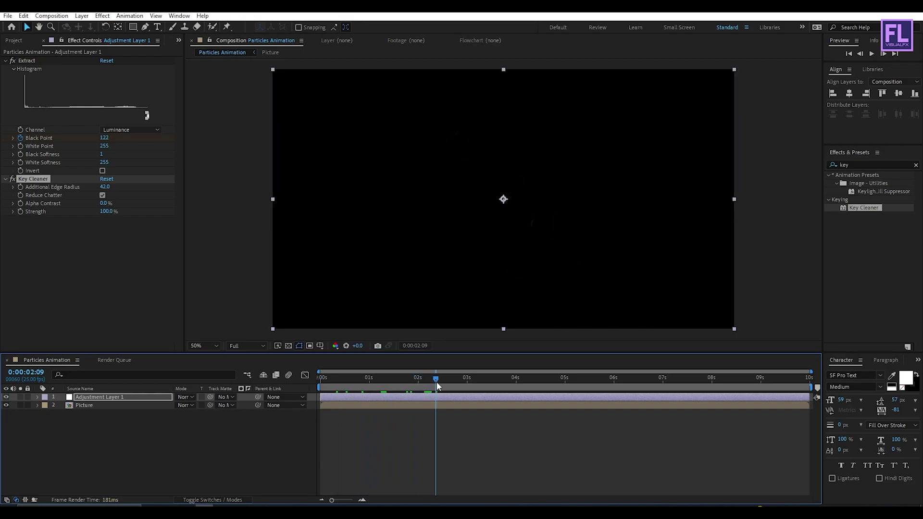
pyautogui.click(428, 406)
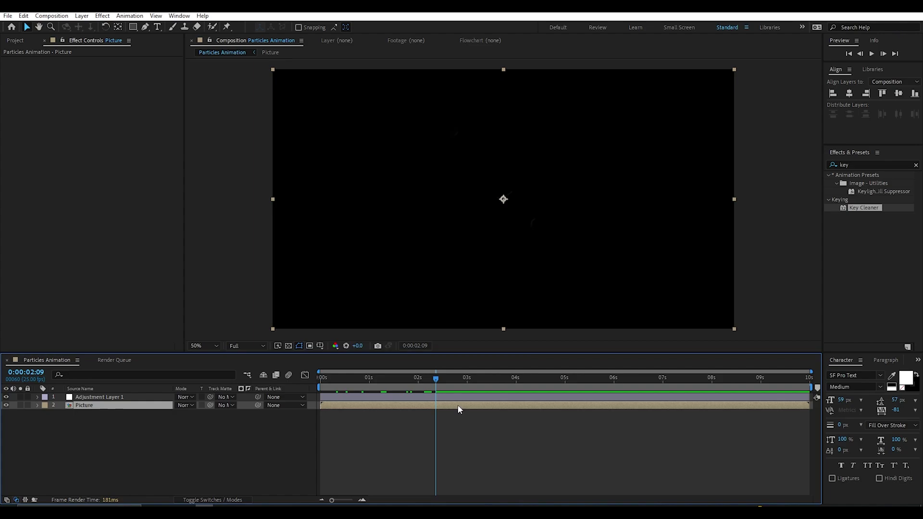
pyautogui.hotkey('ctrl', 'd')
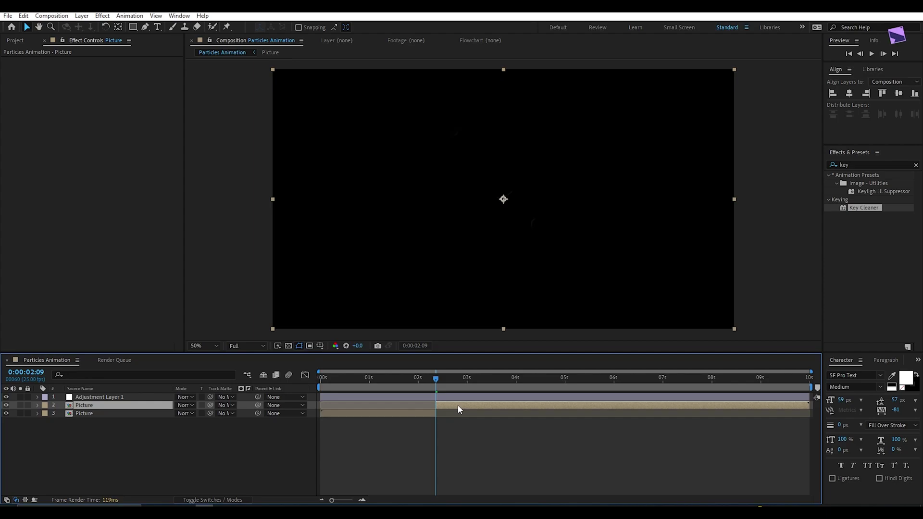
pyautogui.press('Delete')
pyautogui.press('space')
pyautogui.moveTo(457, 391); pyautogui.dragTo(416, 382)
# - Pre-compose the adjustment layer and the Picture layer together as "Emmiter", moving all attributes into the new composition
pyautogui.moveTo(77, 441); pyautogui.dragTo(102, 400)
pyautogui.rightClick(103, 399)
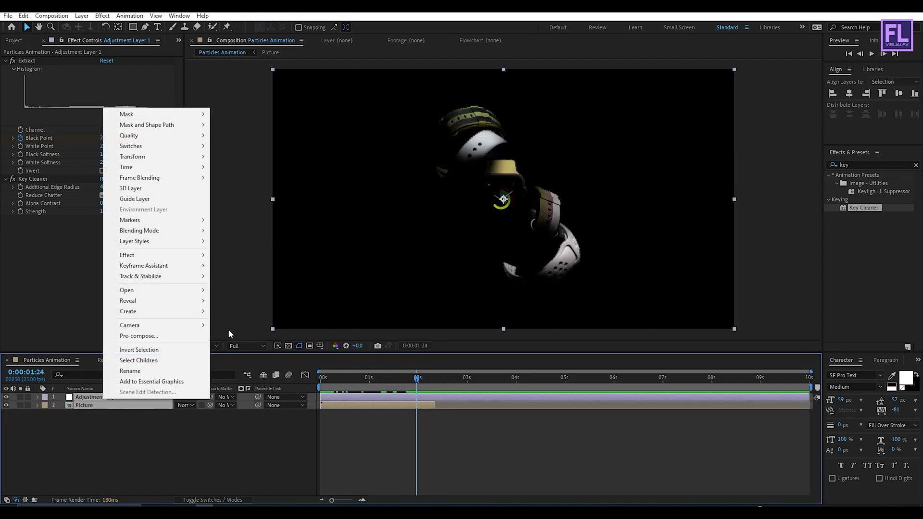
pyautogui.click(158, 335)
pyautogui.click(209, 234)
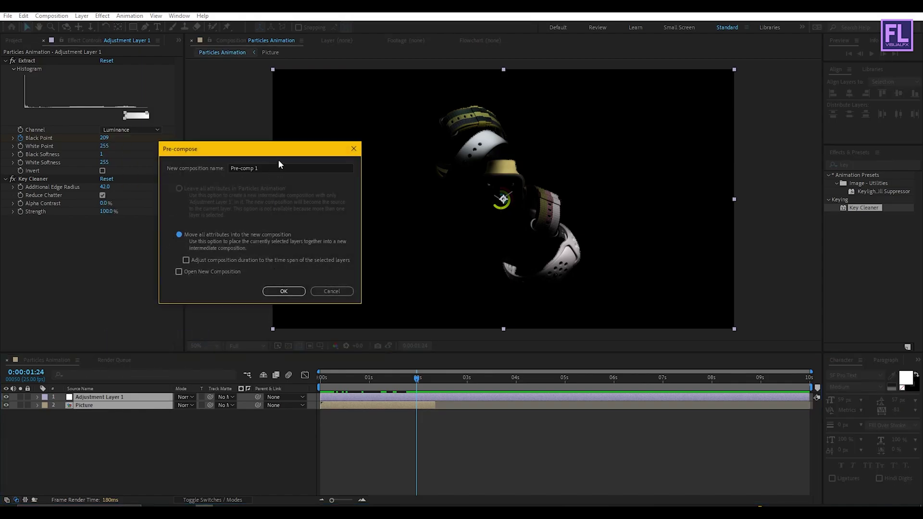
pyautogui.click(243, 168)
pyautogui.moveTo(243, 159); pyautogui.dragTo(287, 174)
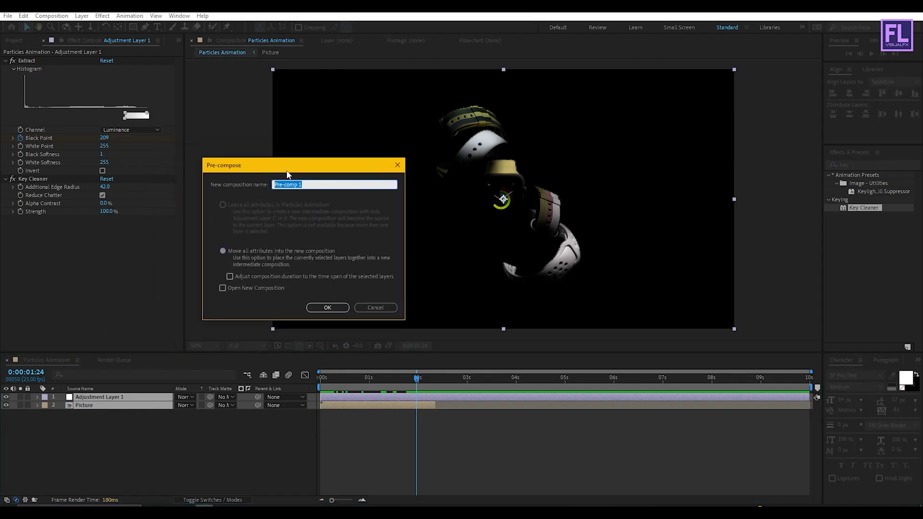
pyautogui.write('Emmiter')
pyautogui.click(327, 307)
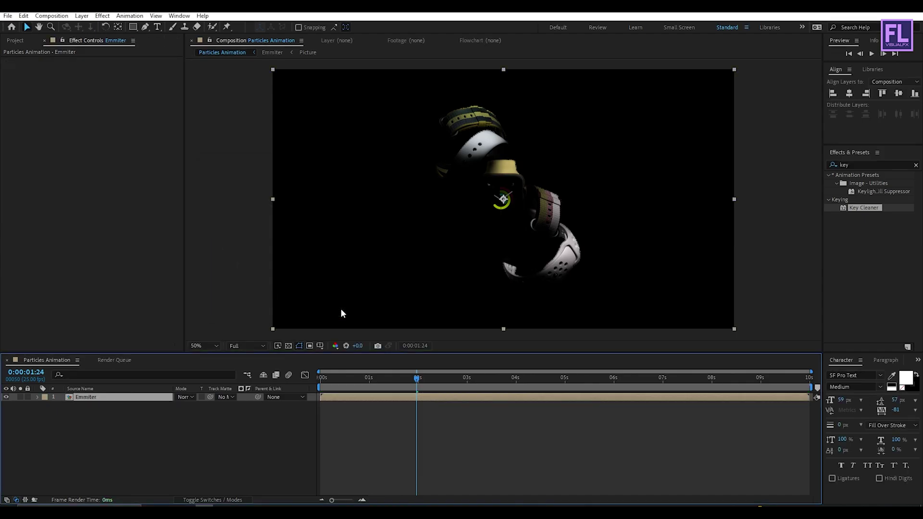
# - Hide the Emmiter layer and make it a 3D layer
pyautogui.click(6, 397)
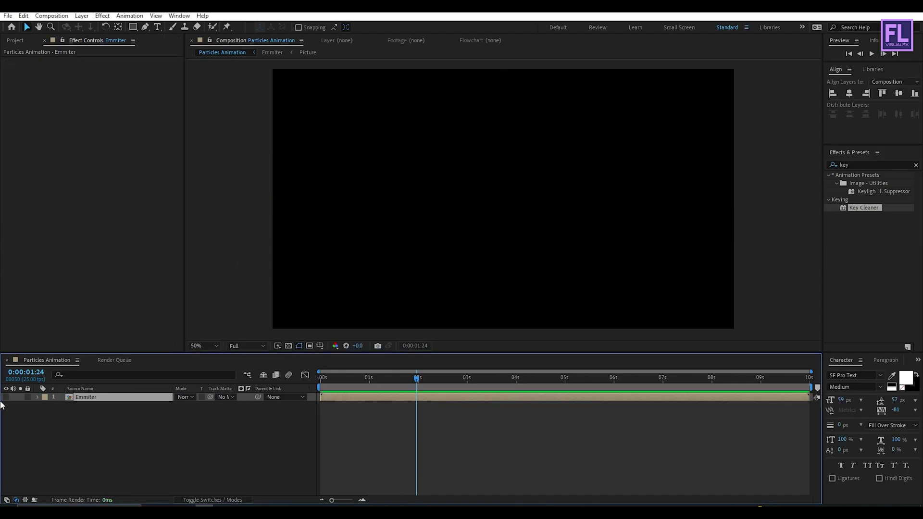
pyautogui.click(232, 500)
pyautogui.click(229, 397)
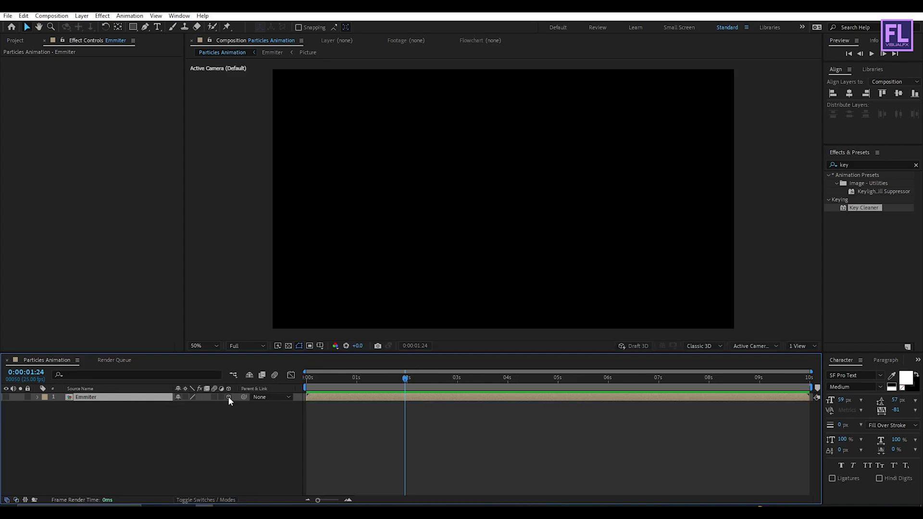
# - Create a new 1920 x 1080 px solid layer named "Particles" in the Particles Animation composition
pyautogui.click(90, 421)
pyautogui.rightClick(65, 420)
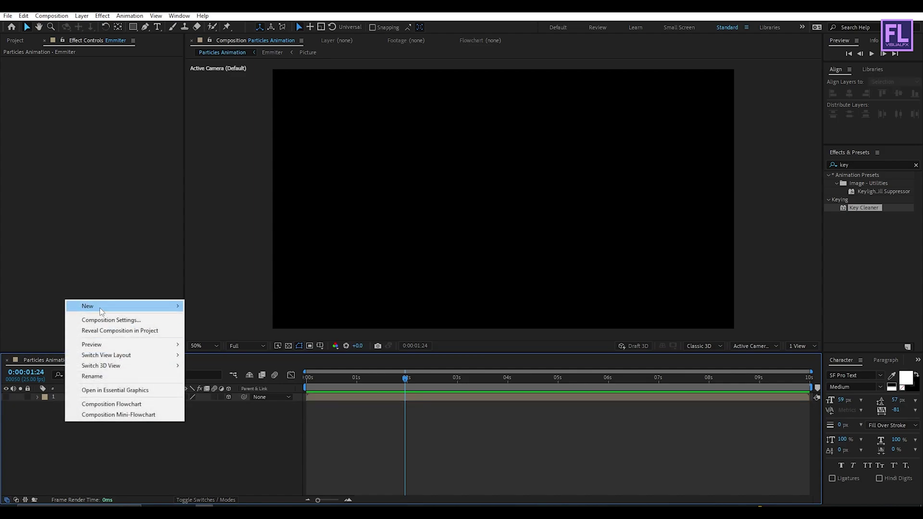
pyautogui.moveTo(144, 306)
pyautogui.click(230, 328)
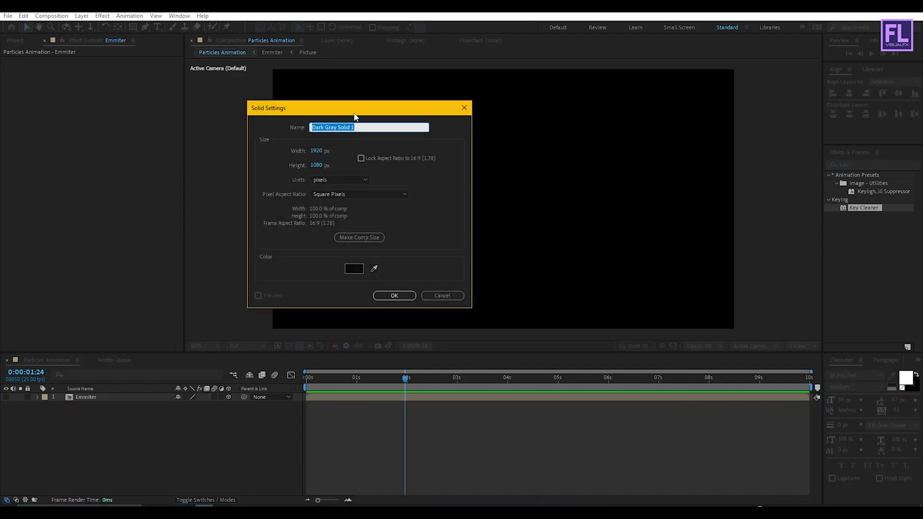
pyautogui.moveTo(350, 113); pyautogui.dragTo(371, 124)
pyautogui.write('Particler')
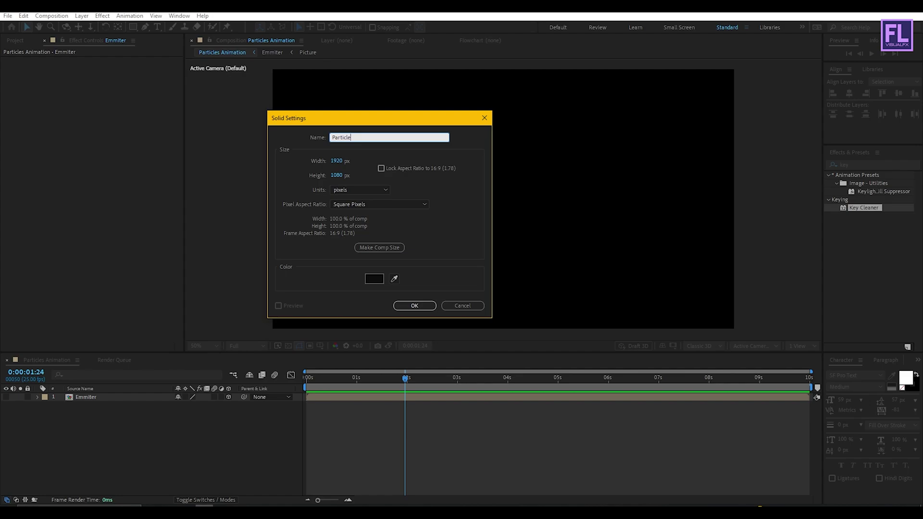
pyautogui.click(404, 305)
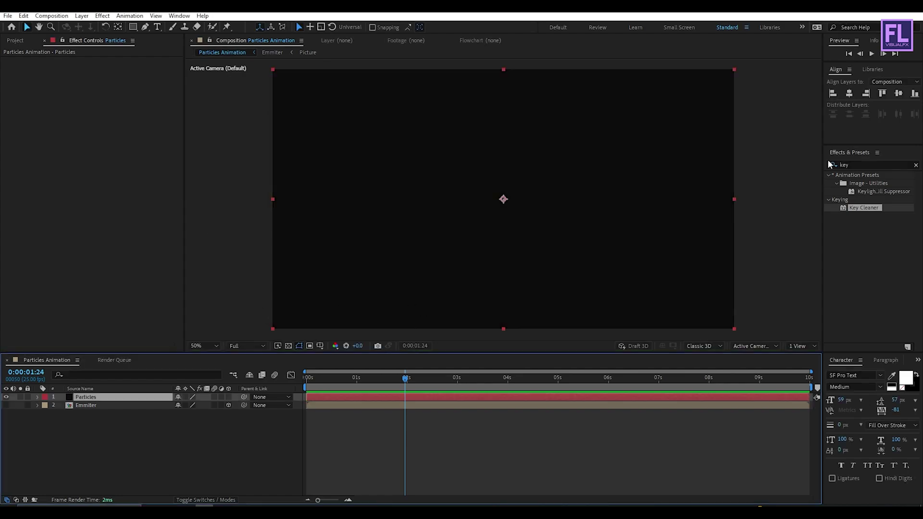
# - Find the Trapcode Particular effect and apply it to the Particles layer
pyautogui.click(863, 163)
pyautogui.press('BackSpace')
pyautogui.write('parti')
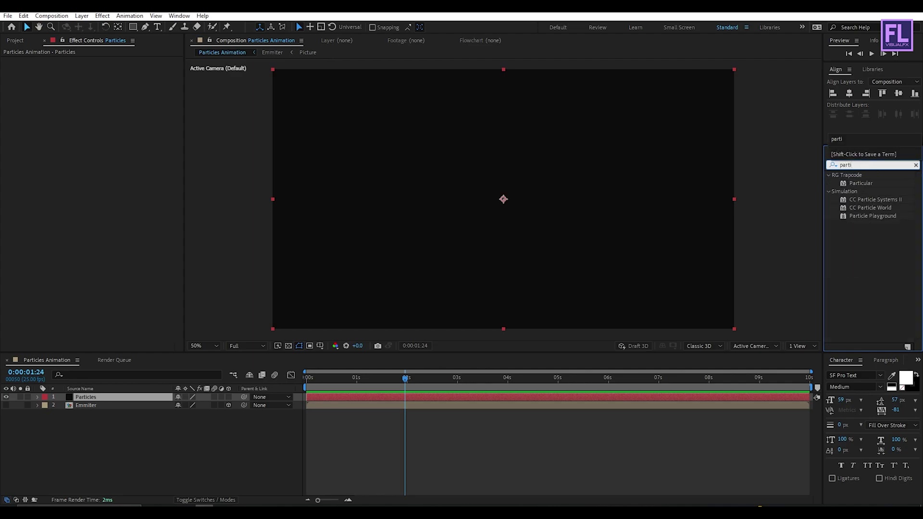
pyautogui.moveTo(860, 187); pyautogui.dragTo(455, 213)
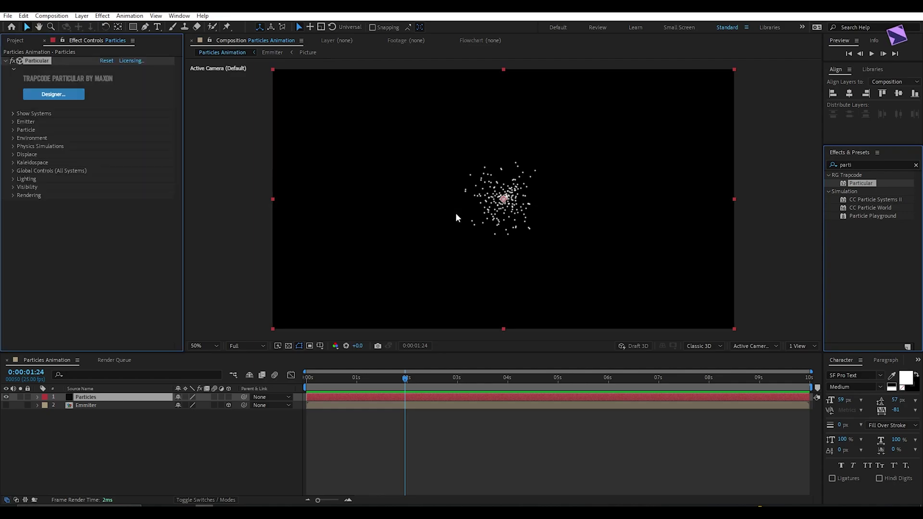
# - Set Particular's Emitter Type to Layer, with 150000 Particles/sec and an Emitter Size Z of 0
pyautogui.moveTo(409, 380); pyautogui.dragTo(493, 380)
pyautogui.click(10, 122)
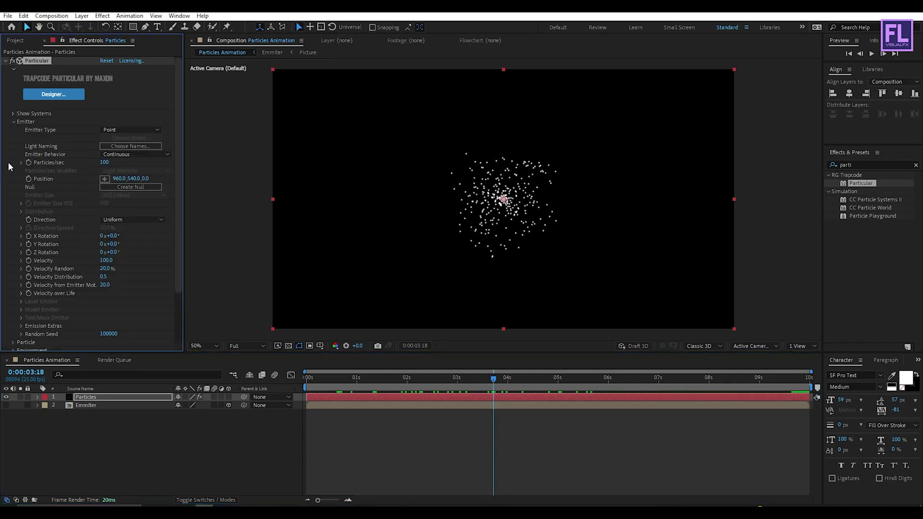
pyautogui.click(133, 130)
pyautogui.click(126, 183)
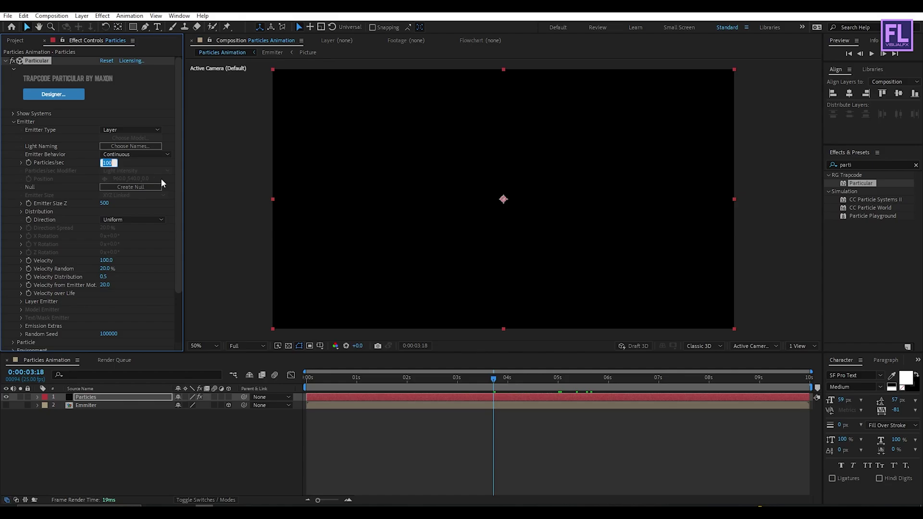
pyautogui.write('1')
pyautogui.write('0000')
pyautogui.click(103, 204)
pyautogui.write('0')
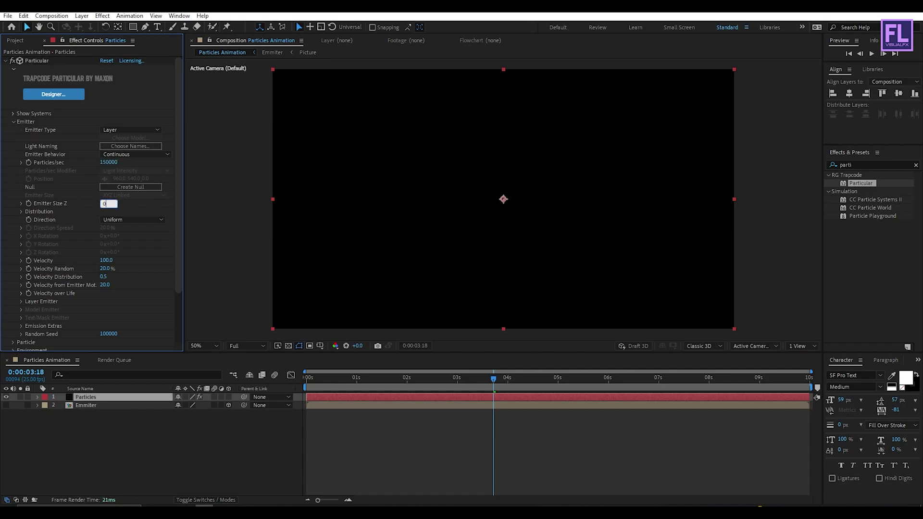
pyautogui.click(149, 210)
# - Make the emission Directional with a Direction Spread of 10% and a Y Rotation of 90°
pyautogui.click(123, 220)
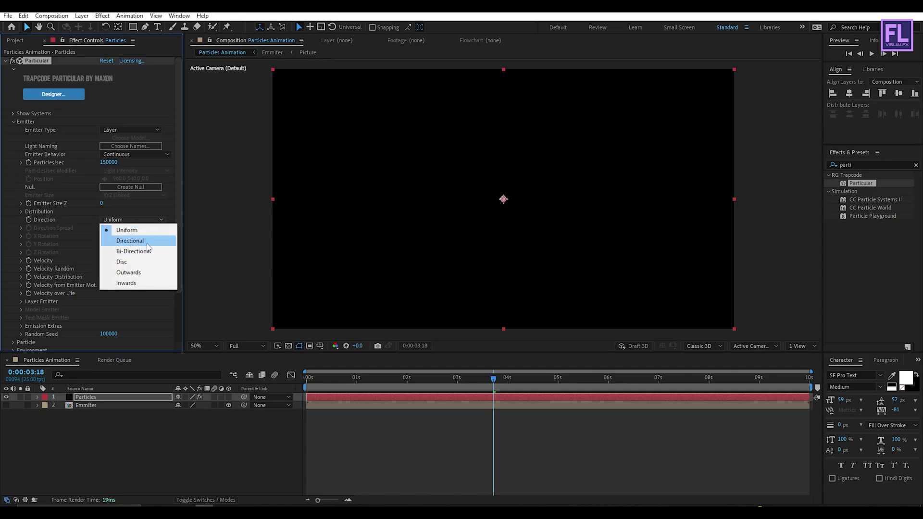
pyautogui.click(147, 242)
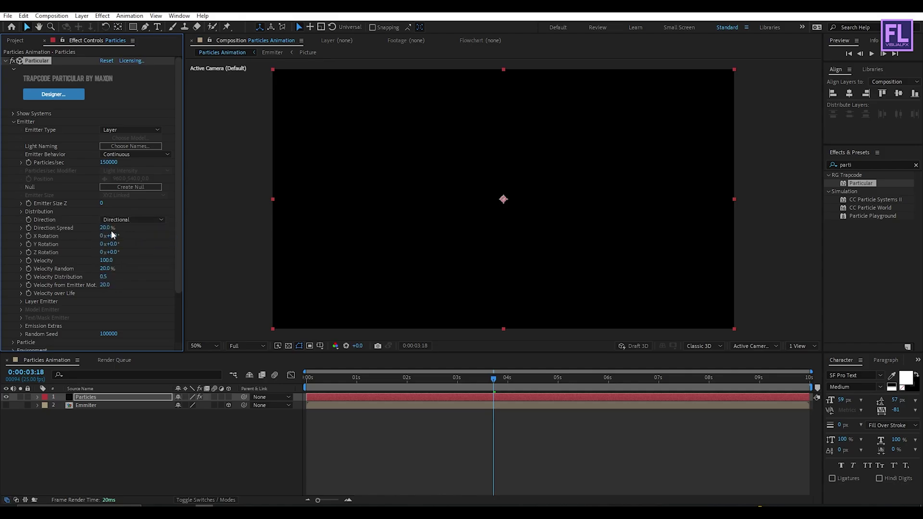
pyautogui.click(105, 228)
pyautogui.write('10')
pyautogui.press('Return')
pyautogui.click(112, 244)
pyautogui.write('90')
pyautogui.press('Return')
# - Set the emitter's Velocity to 200, Velocity Random to 50%, Velocity Distribution to 5 and Velocity from Emitter Motion to 0
pyautogui.click(106, 261)
pyautogui.write('200')
pyautogui.click(107, 269)
pyautogui.write('50')
pyautogui.press('Return')
pyautogui.click(102, 277)
pyautogui.write('5')
pyautogui.click(104, 286)
pyautogui.write('0')
pyautogui.press('Return')
# - Apply the linear falling preset to Velocity over Life and flip it so velocity rises from start to end
pyautogui.click(21, 293)
pyautogui.scroll(-2, 119, 246)
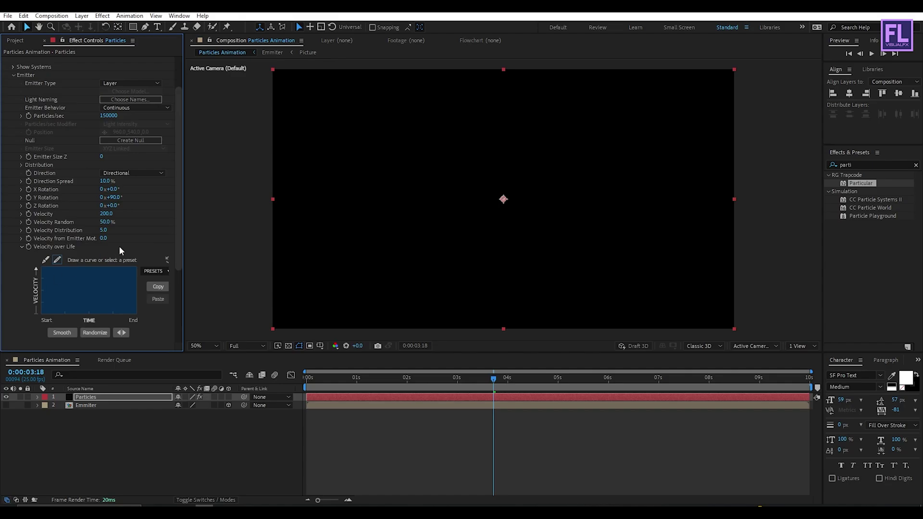
pyautogui.moveTo(184, 275); pyautogui.dragTo(209, 275)
pyautogui.click(170, 271)
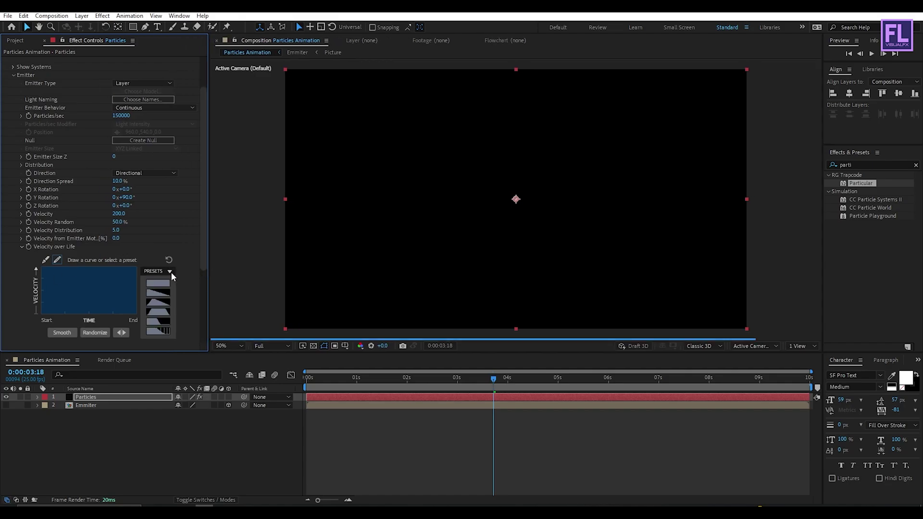
pyautogui.click(158, 292)
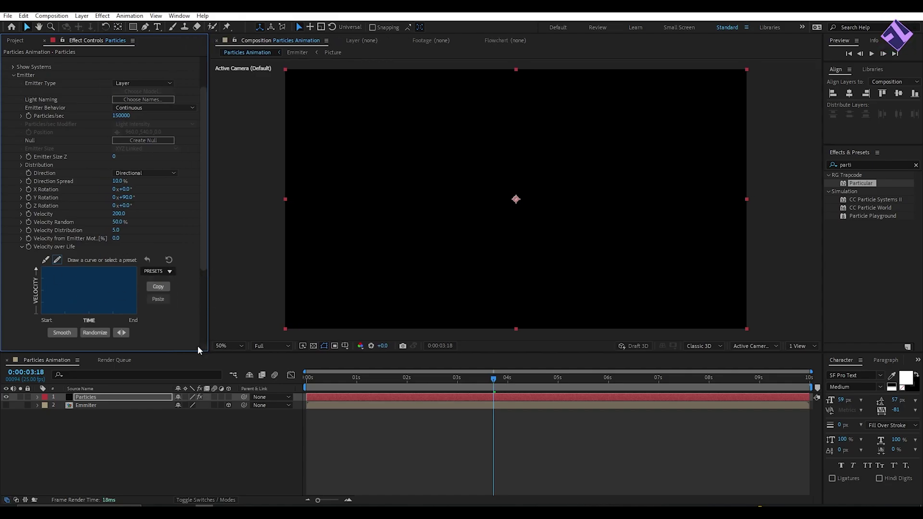
pyautogui.click(121, 333)
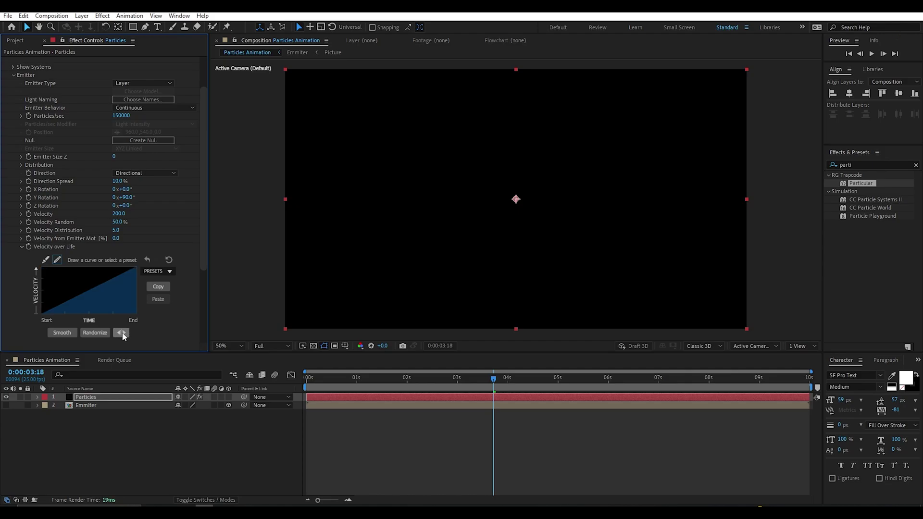
pyautogui.click(22, 247)
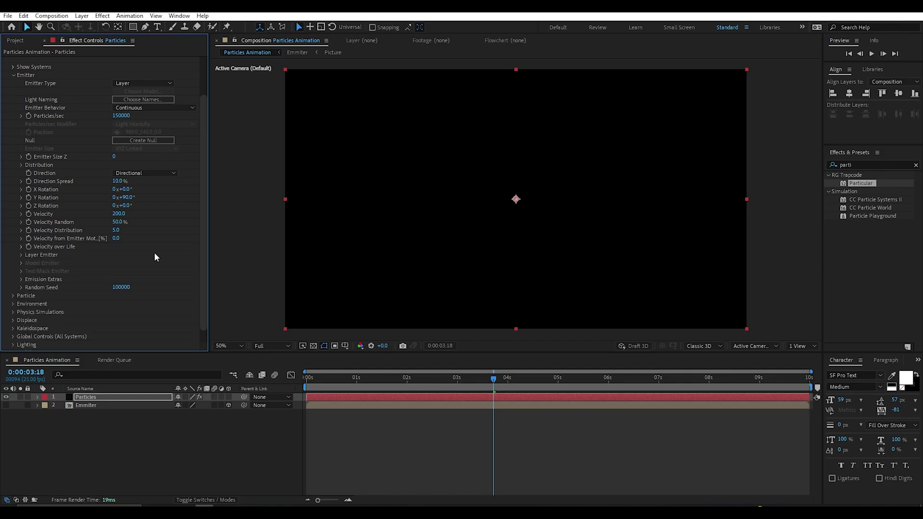
# - Move the current time to 0:00:02:03 and assign the Emmiter layer as Particular's Layer Emitter source
pyautogui.scroll(-1, 154, 252)
pyautogui.moveTo(356, 382); pyautogui.dragTo(412, 381)
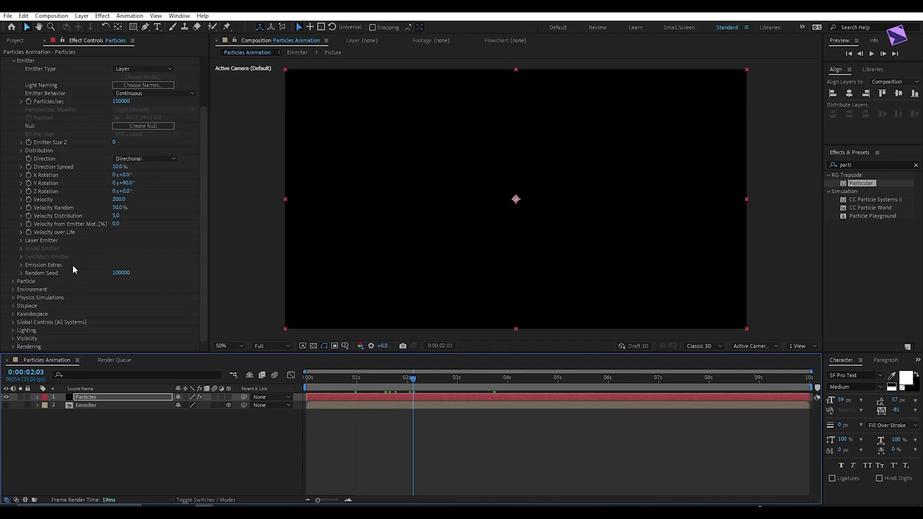
pyautogui.click(21, 240)
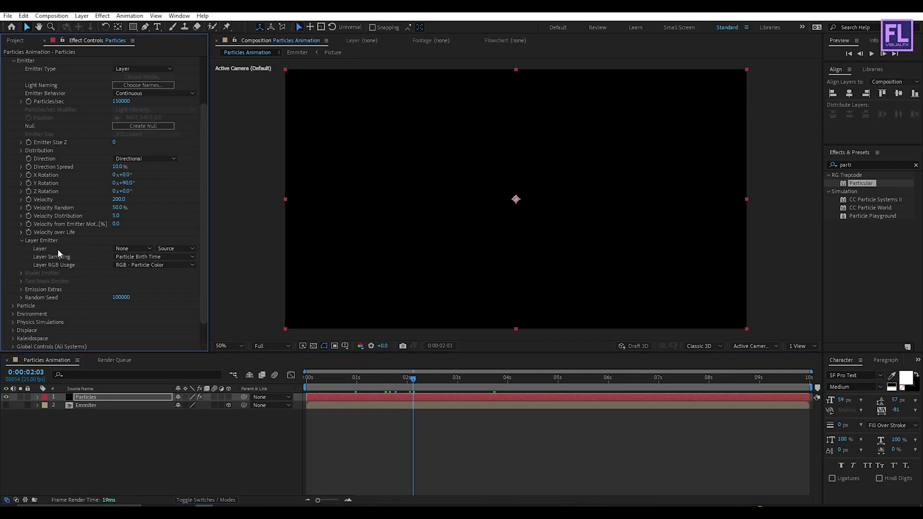
pyautogui.click(140, 250)
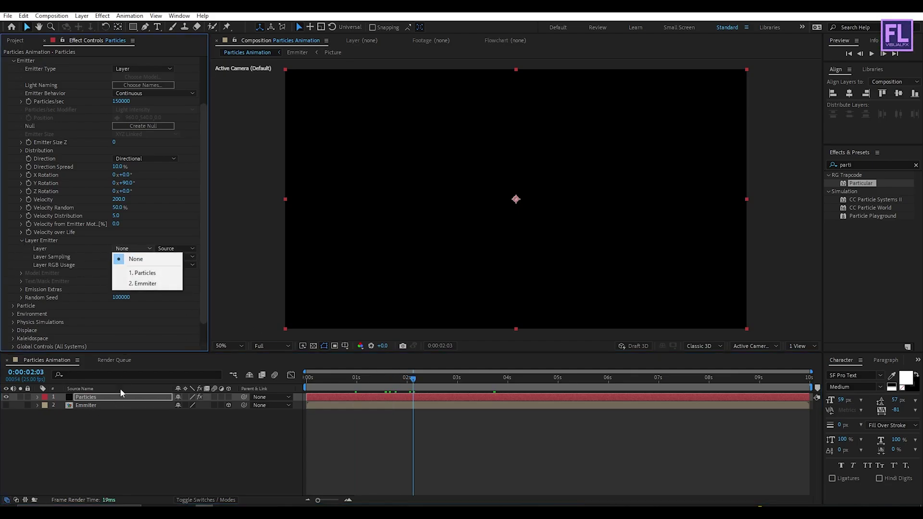
pyautogui.click(145, 278)
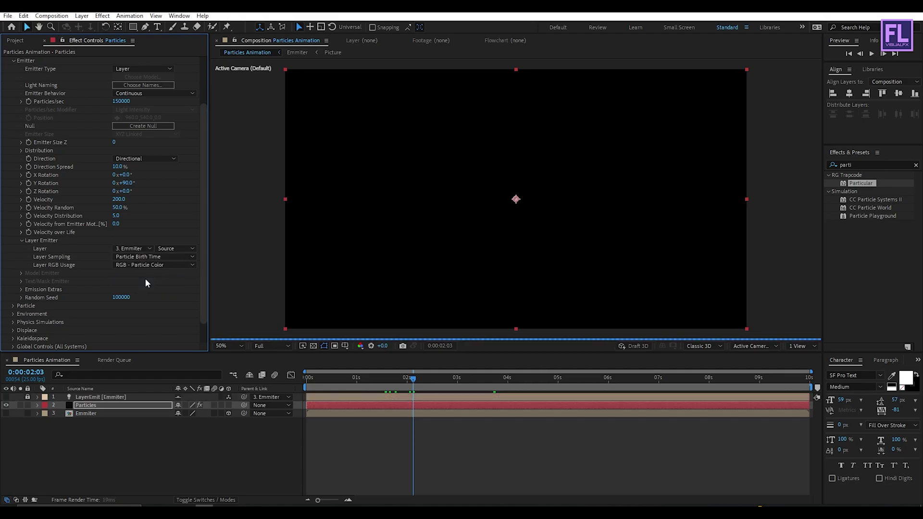
pyautogui.click(20, 240)
# - In the Particle settings, set Life to 1.5 seconds, Sphere Feather to 0% and Life Random to 100%
pyautogui.scroll(3, 21, 192)
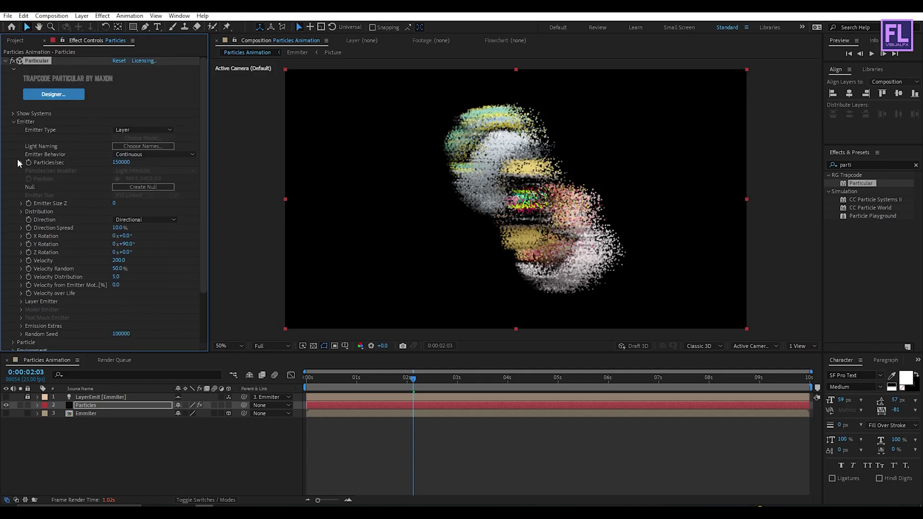
pyautogui.click(15, 122)
pyautogui.click(13, 129)
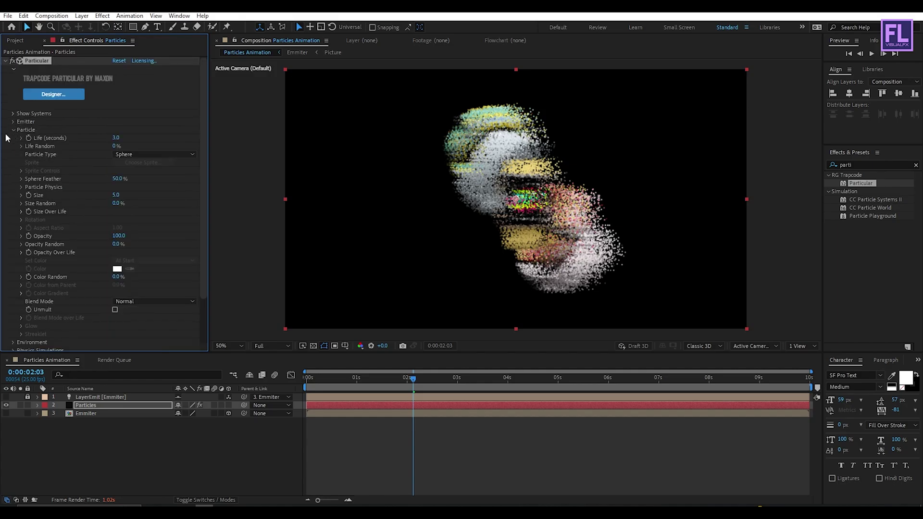
pyautogui.click(116, 139)
pyautogui.write('1.5')
pyautogui.press('Return')
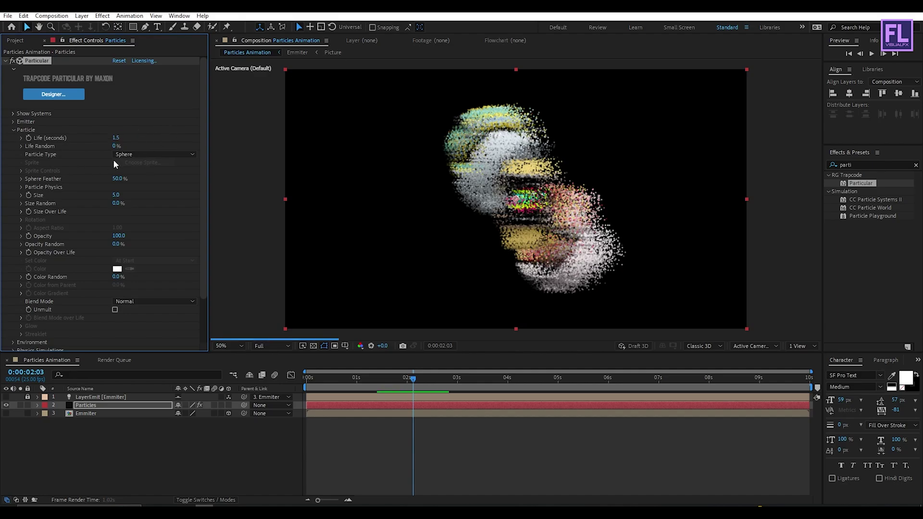
pyautogui.moveTo(117, 181); pyautogui.dragTo(94, 181)
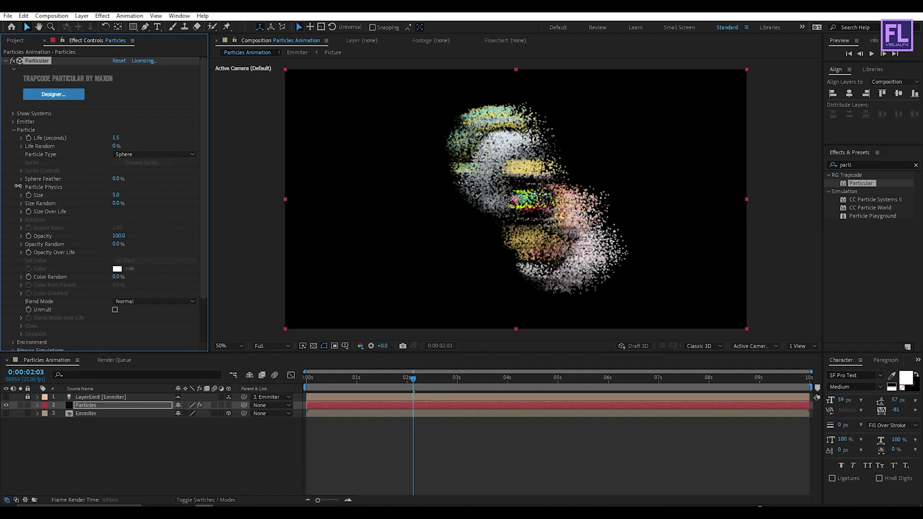
pyautogui.moveTo(115, 147); pyautogui.dragTo(216, 139)
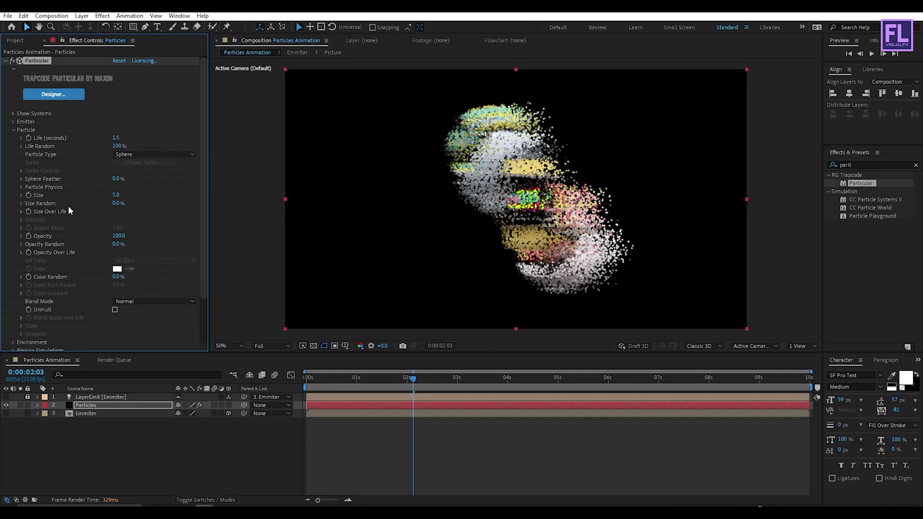
# - Shape Size Over Life from the linear falling preset, holding full size for about the first quarter before falling straight to zero
pyautogui.click(21, 212)
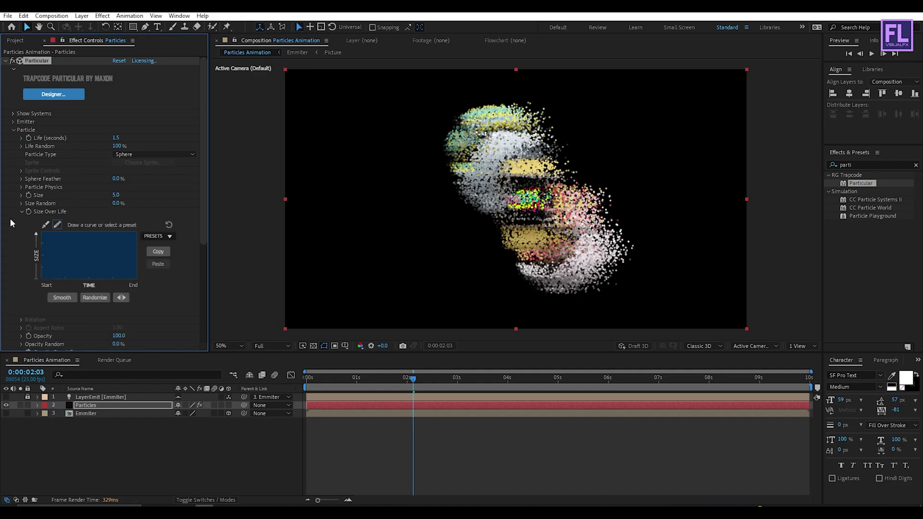
pyautogui.click(164, 237)
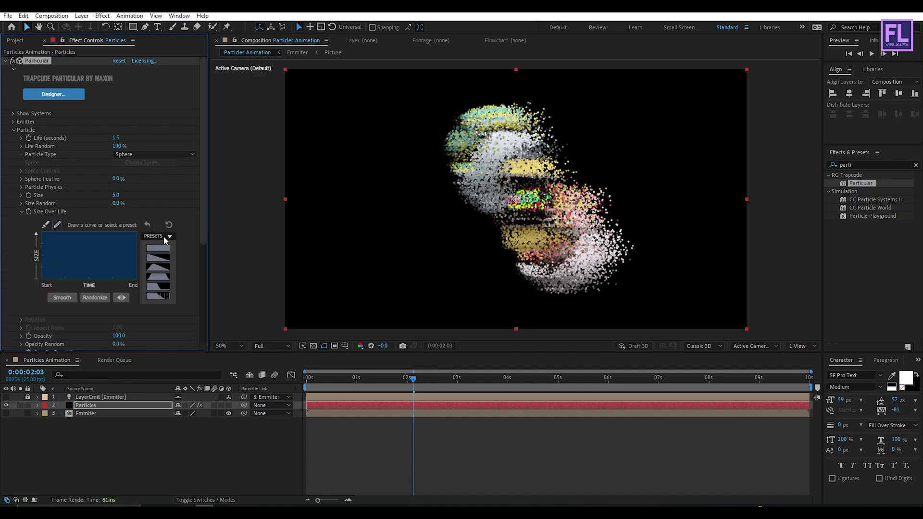
pyautogui.click(163, 262)
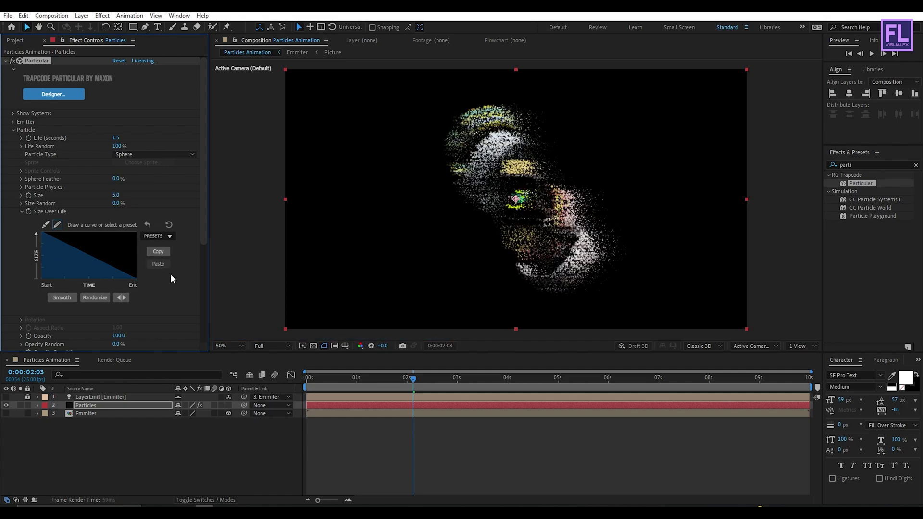
pyautogui.click(45, 224)
pyautogui.click(105, 264)
pyautogui.click(72, 248)
pyautogui.moveTo(73, 248); pyautogui.dragTo(73, 232)
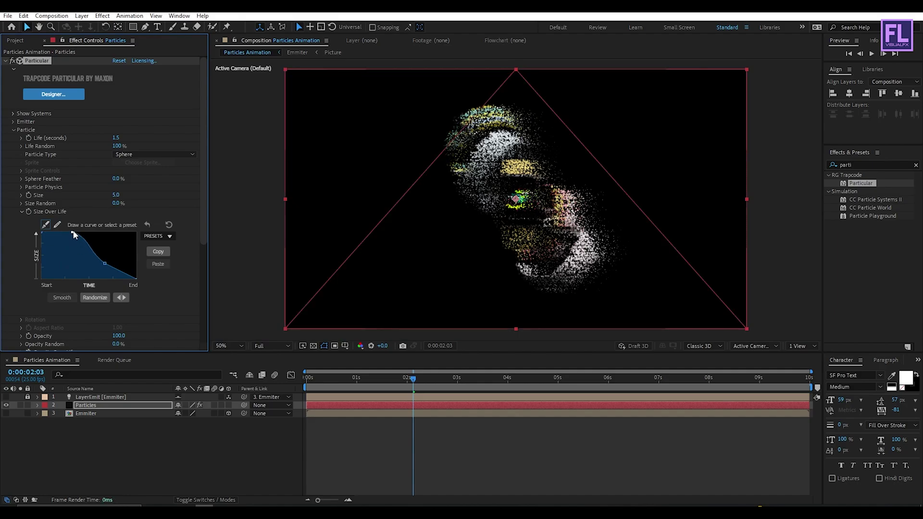
pyautogui.moveTo(105, 263); pyautogui.dragTo(171, 278)
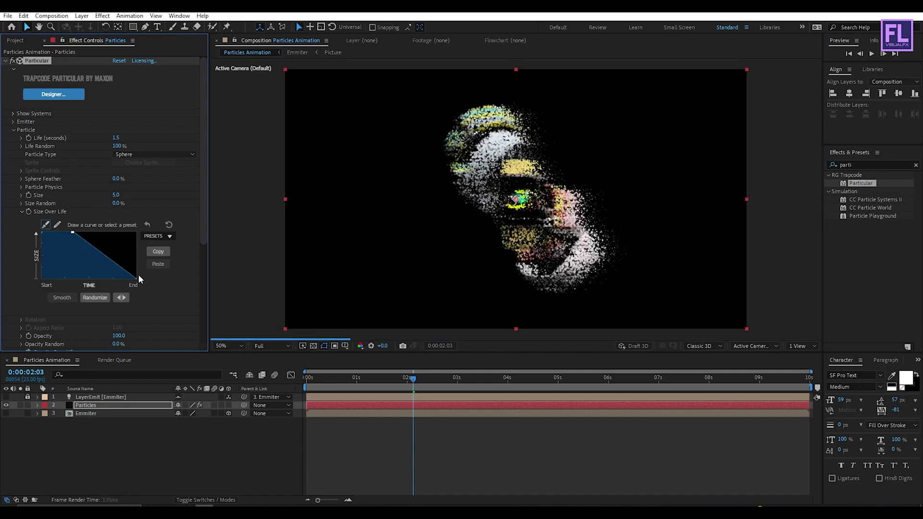
pyautogui.click(72, 233)
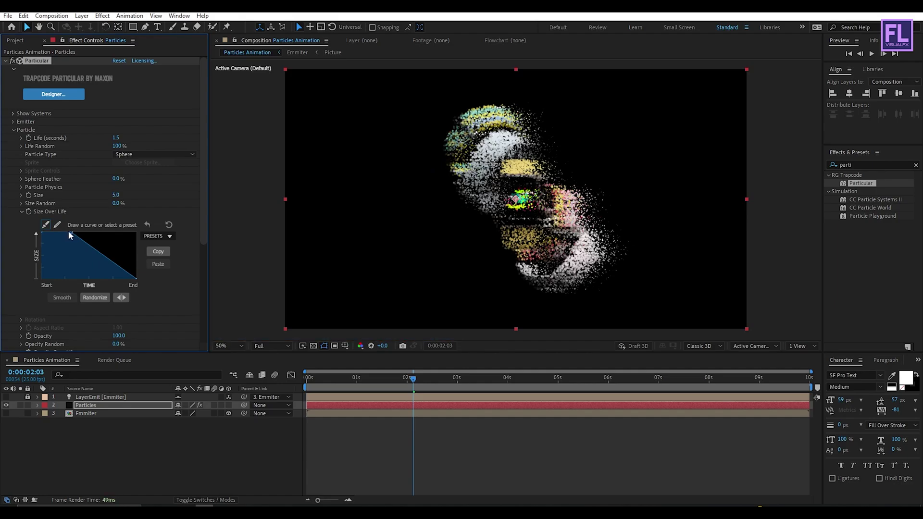
pyautogui.moveTo(66, 232); pyautogui.dragTo(65, 233)
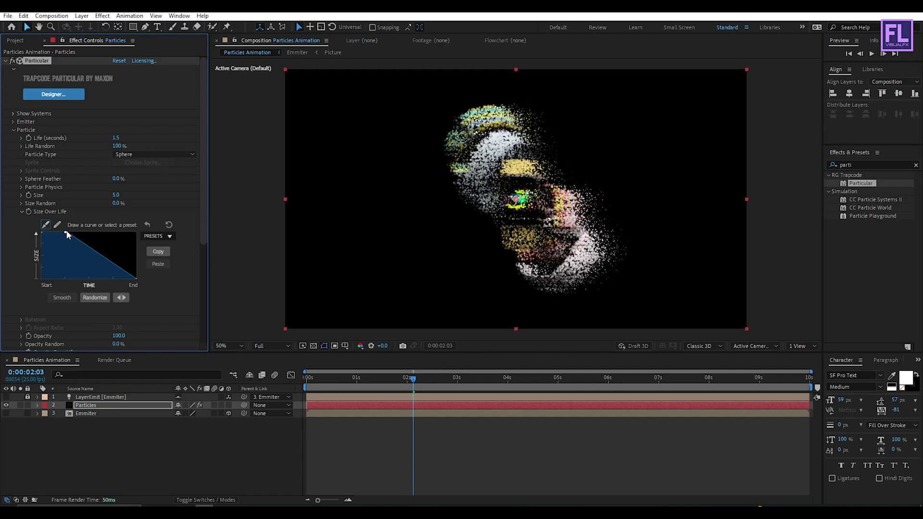
pyautogui.click(21, 212)
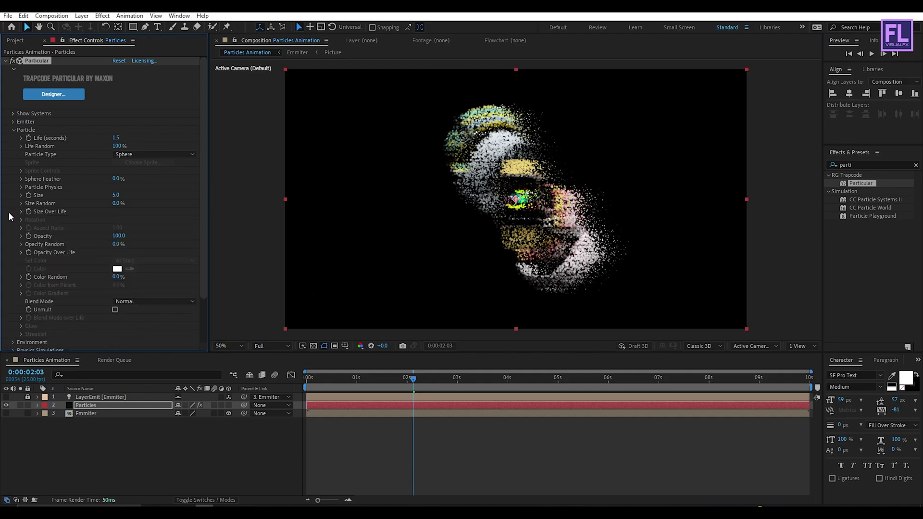
# - Set the particle Size to 6
pyautogui.click(116, 195)
pyautogui.write('6')
pyautogui.press('Return')
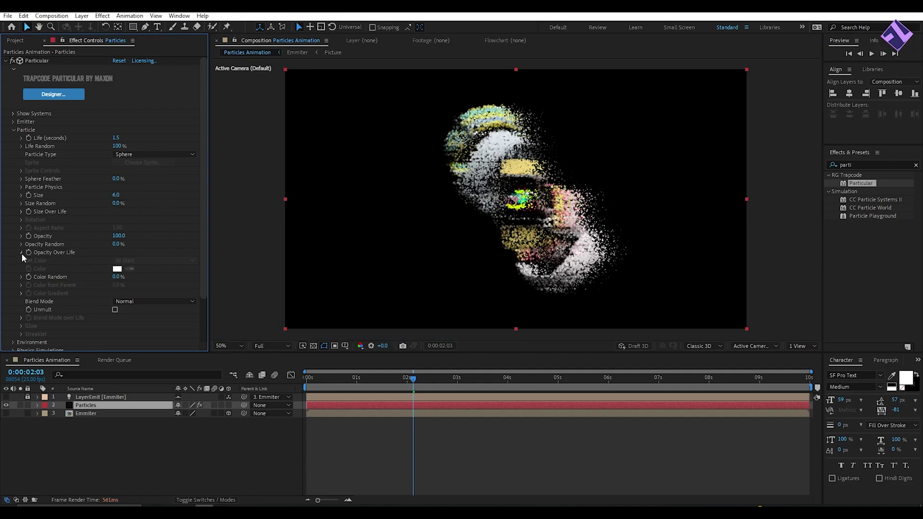
# - Apply a preset curve to the particles' Opacity Over Life
pyautogui.click(21, 252)
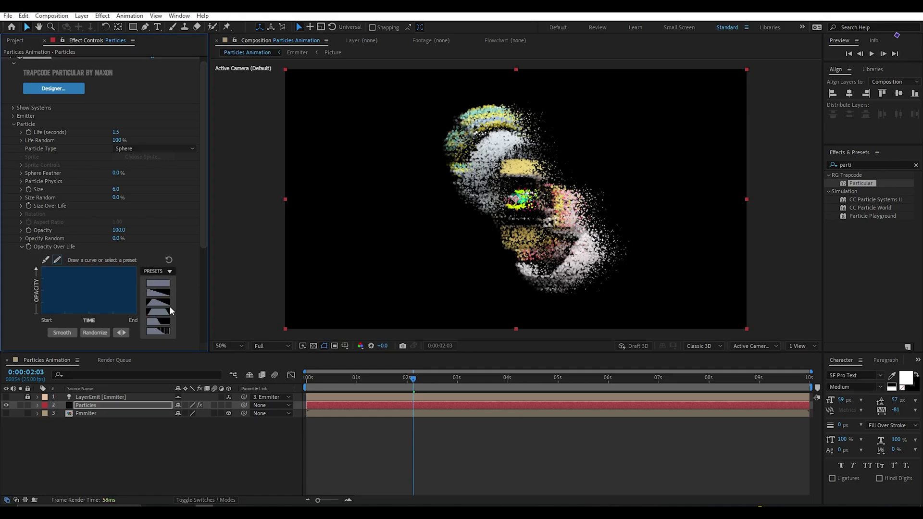
pyautogui.click(158, 311)
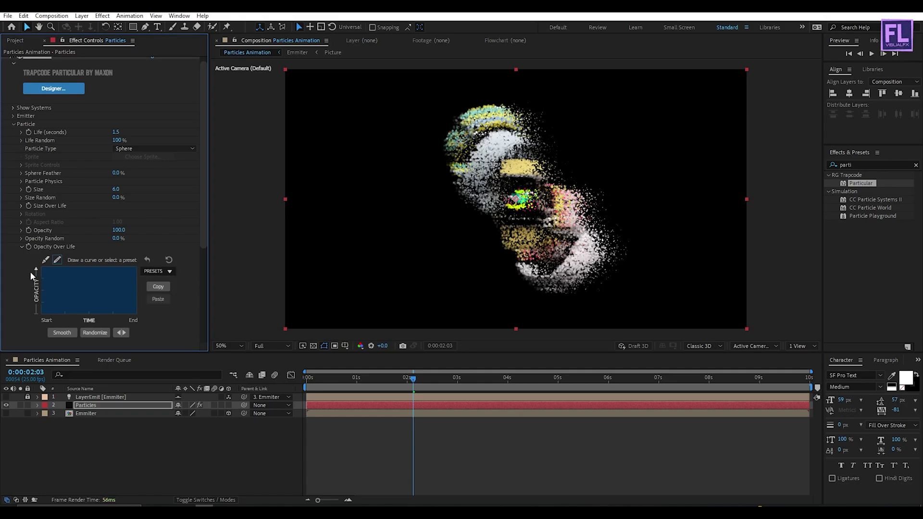
pyautogui.click(21, 247)
pyautogui.scroll(2, 112, 289)
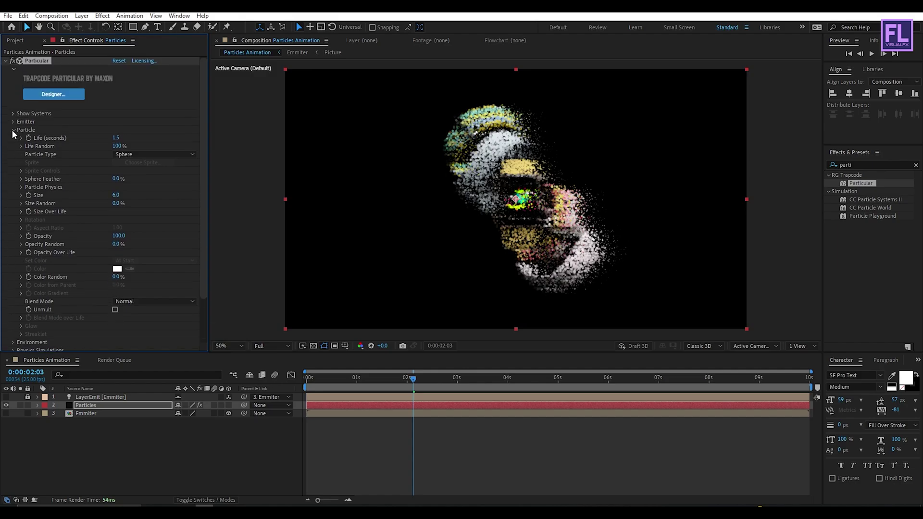
# - Adjust the Air Density in Particular's Environment settings
pyautogui.click(13, 130)
pyautogui.click(13, 138)
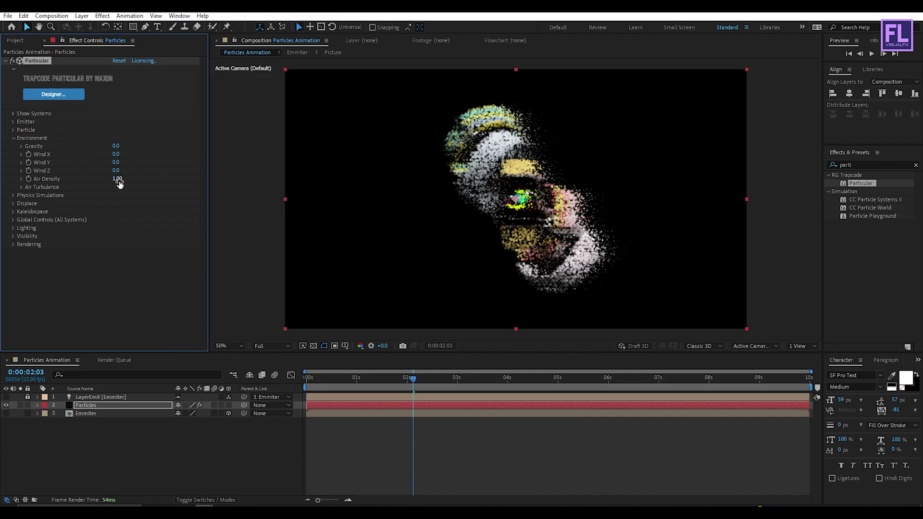
pyautogui.click(13, 138)
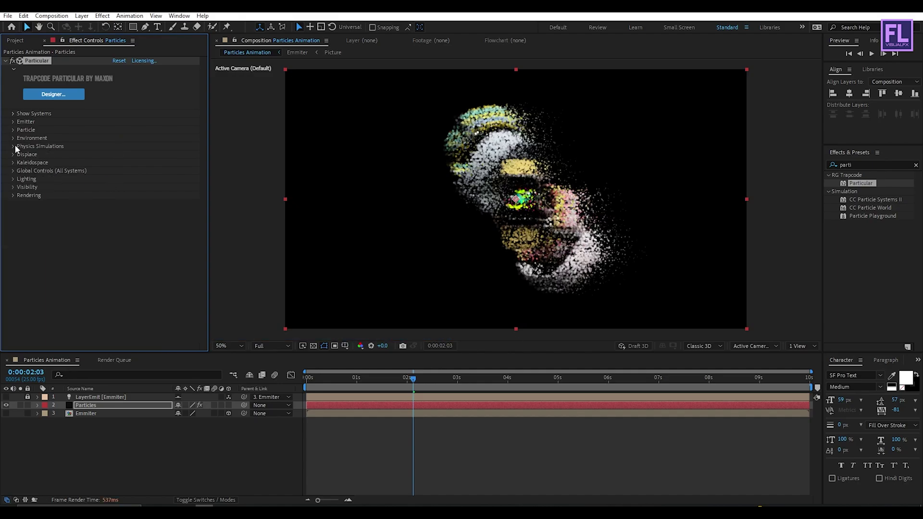
# - In Particular's Displace settings, set Fade-in Spin to 3 seconds
pyautogui.click(13, 155)
pyautogui.click(21, 171)
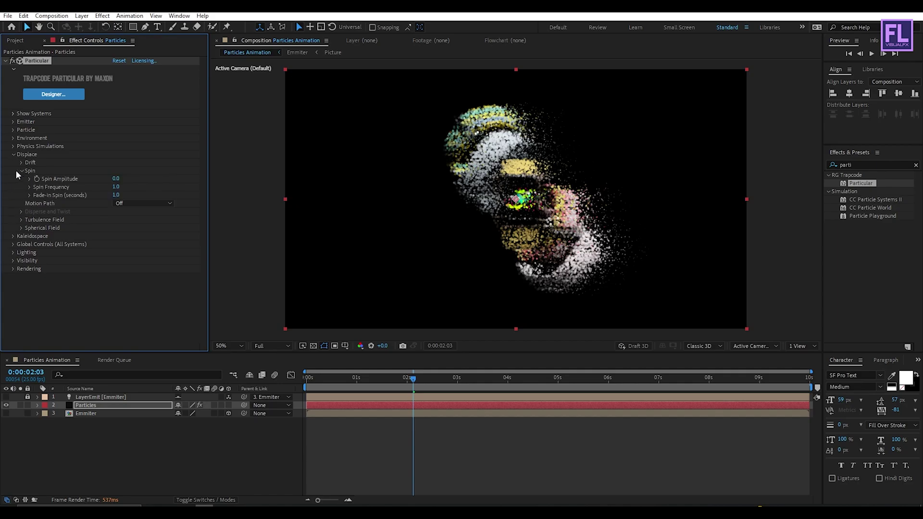
pyautogui.click(117, 195)
pyautogui.write('3')
pyautogui.press('Return')
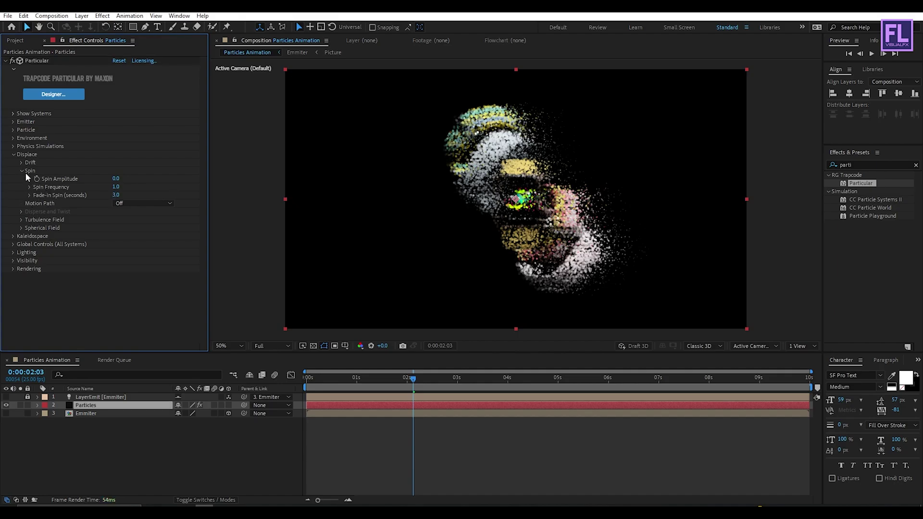
# - In the Turbulence Field settings, set TF Displace XYZ to 750 and Fade-in Time to 2 seconds
pyautogui.click(20, 219)
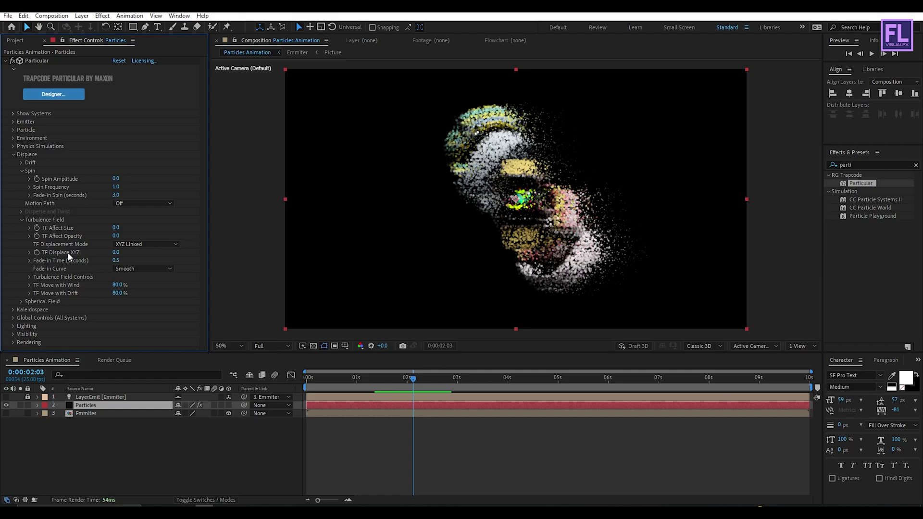
pyautogui.click(116, 251)
pyautogui.write('750')
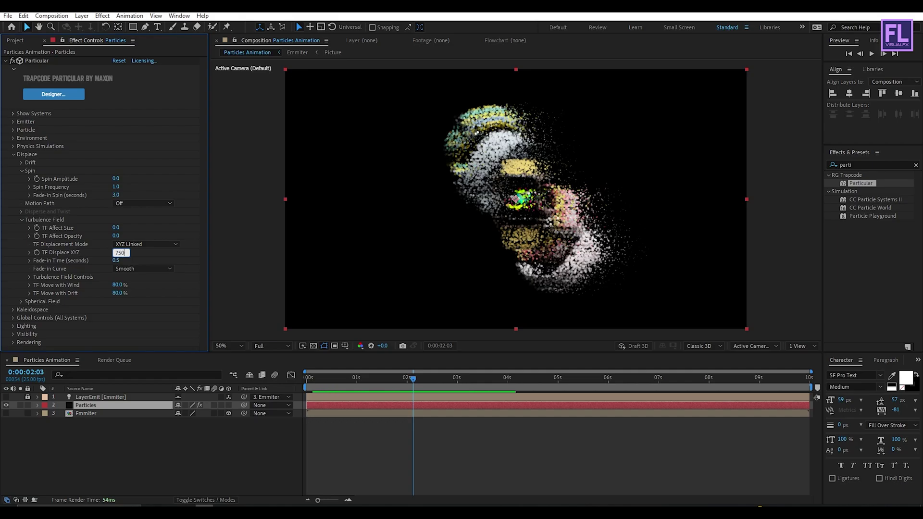
pyautogui.press('Tab')
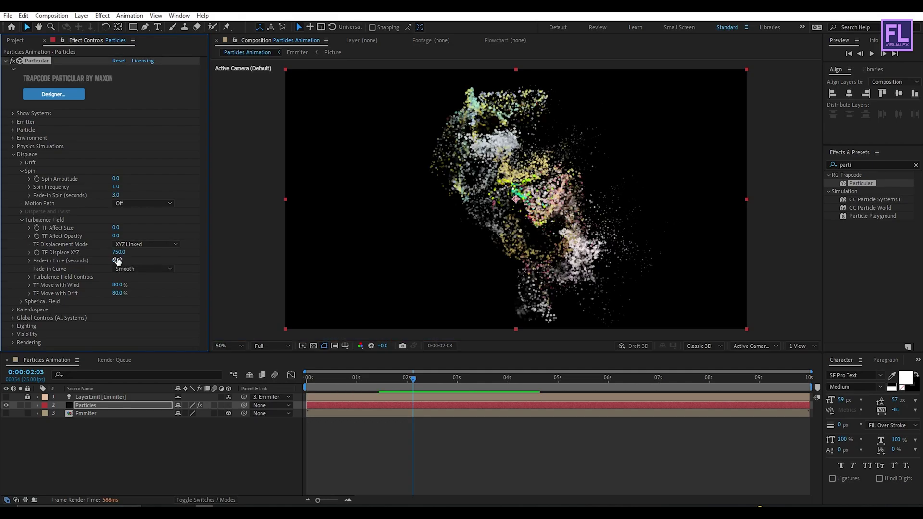
pyautogui.click(158, 258)
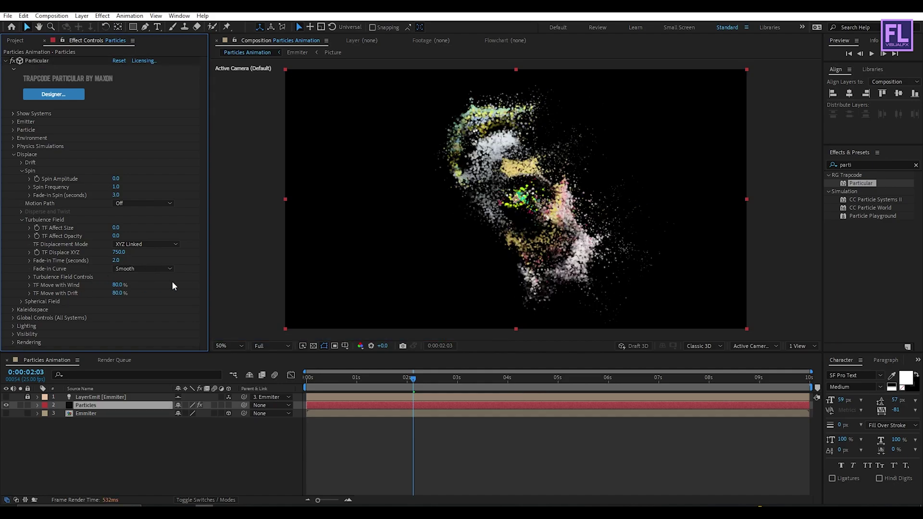
# - In the Turbulence Field Controls, set TF Scale to 2, TF Complexity to 10 and TF Evolution Speed to 0
pyautogui.click(29, 278)
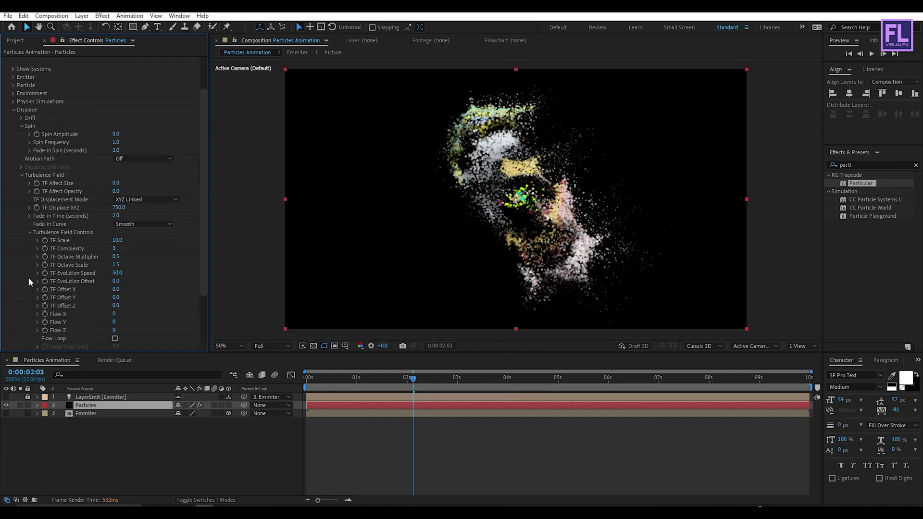
pyautogui.click(118, 240)
pyautogui.write('2')
pyautogui.press('Return')
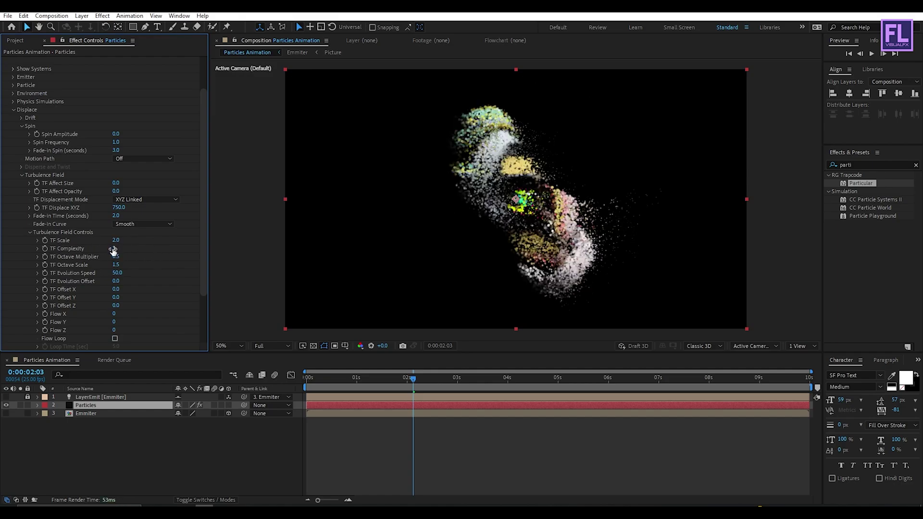
pyautogui.click(113, 248)
pyautogui.write('10')
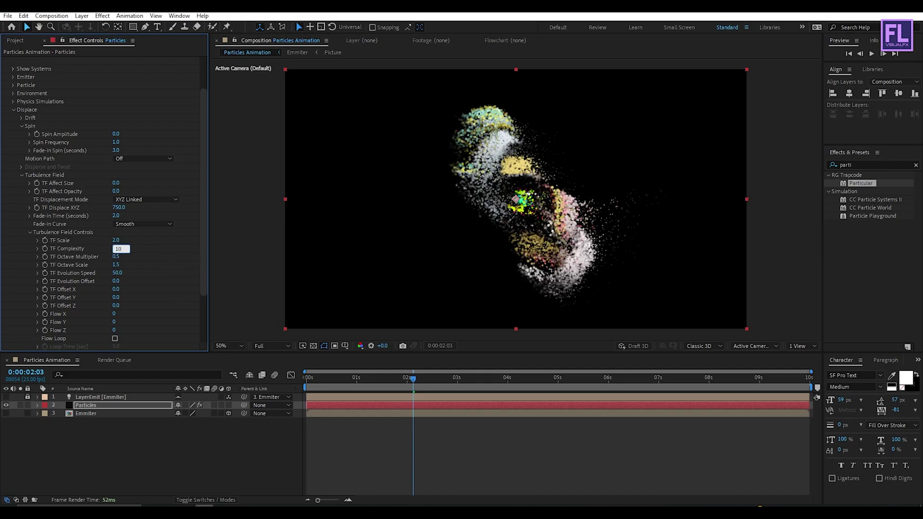
pyautogui.press('Return')
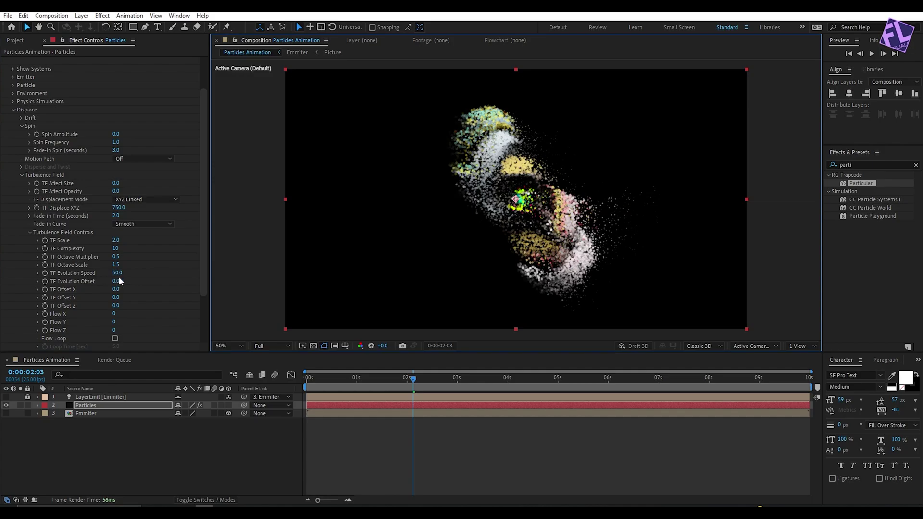
pyautogui.moveTo(117, 273); pyautogui.dragTo(21, 283)
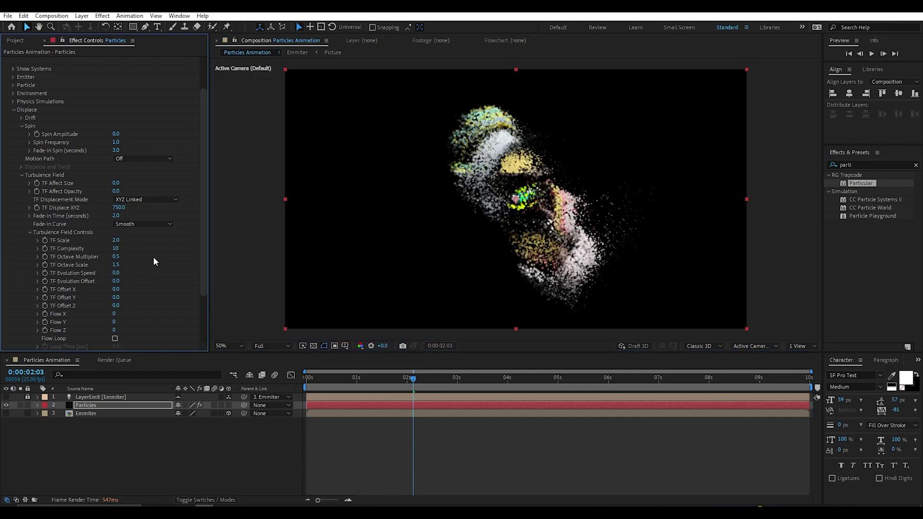
# - Lower the turbulence field's TF Move with Drift percentage and collapse the Displace settings
pyautogui.scroll(-3, 154, 258)
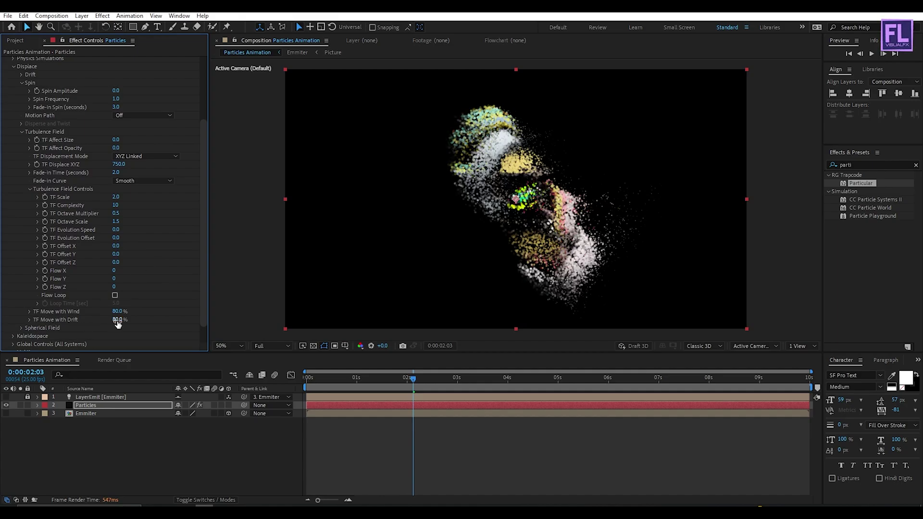
pyautogui.moveTo(117, 324); pyautogui.dragTo(21, 328)
pyautogui.scroll(6, 116, 270)
pyautogui.click(21, 171)
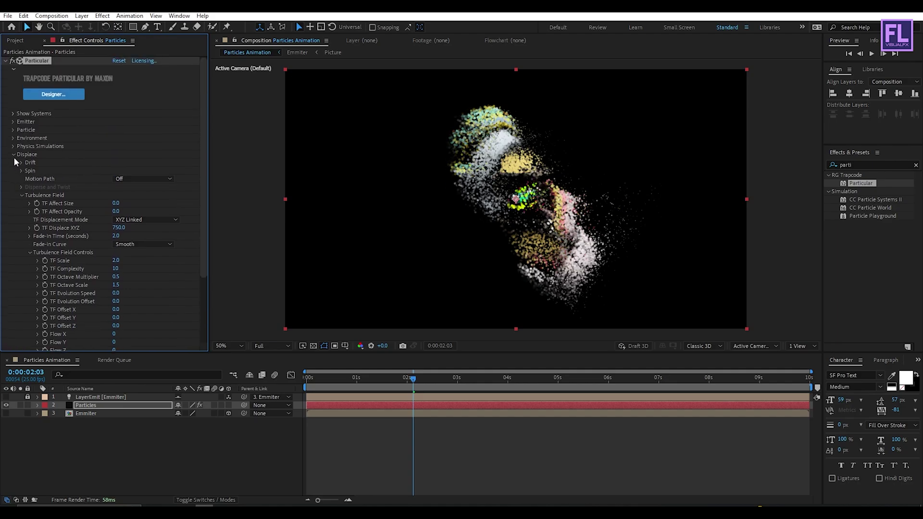
pyautogui.click(13, 154)
# - Preview the particle animation from the start, then park the current time at 0:00:01:18
pyautogui.click(75, 248)
pyautogui.moveTo(416, 379); pyautogui.dragTo(296, 396)
pyautogui.press('space')
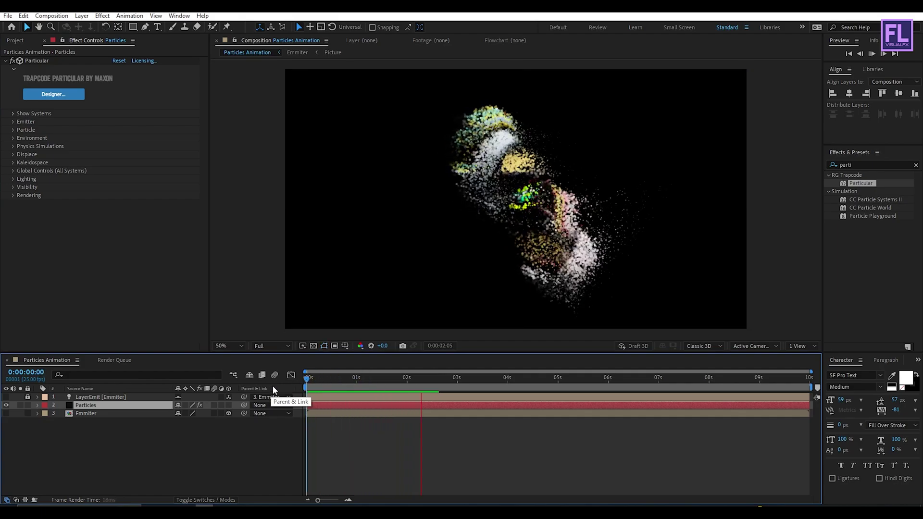
pyautogui.moveTo(528, 387); pyautogui.dragTo(394, 394)
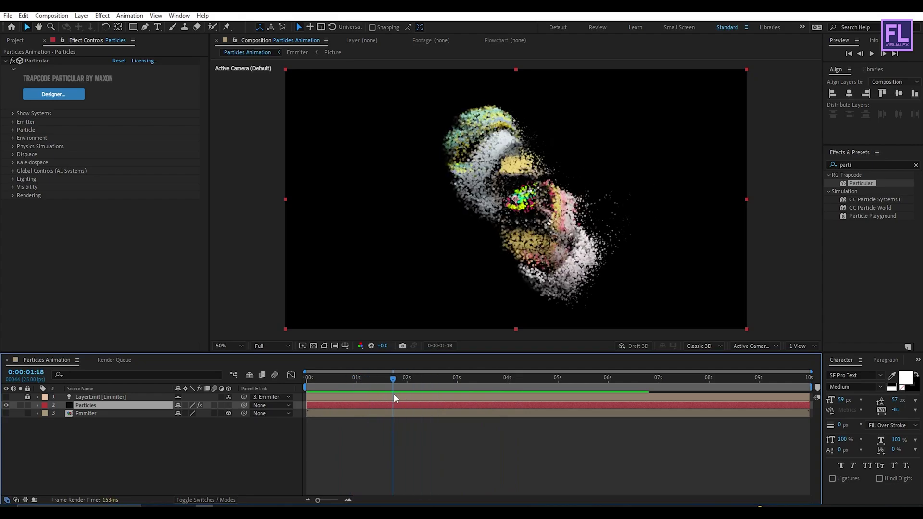
# - Add the Picture composition beneath the Emmiter layer in Particles Animation, with the layer mode and track matte options shown
pyautogui.click(135, 451)
pyautogui.click(15, 40)
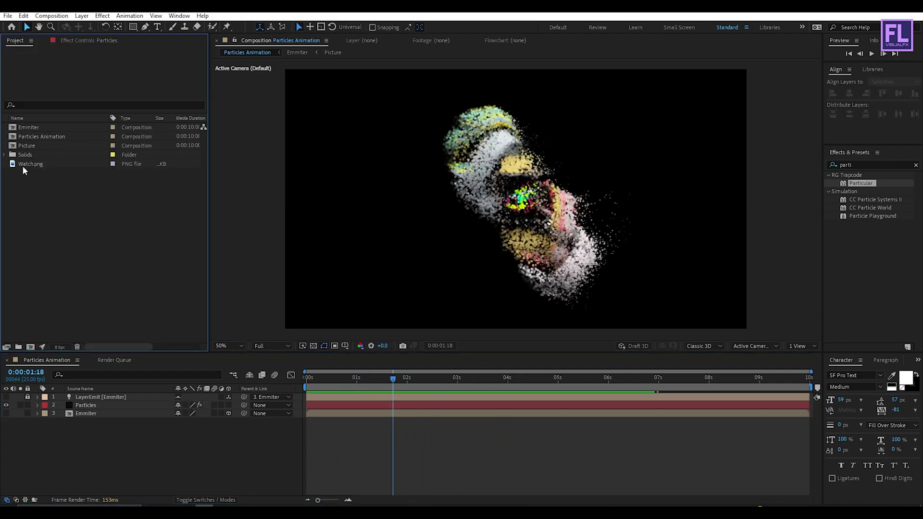
pyautogui.click(38, 147)
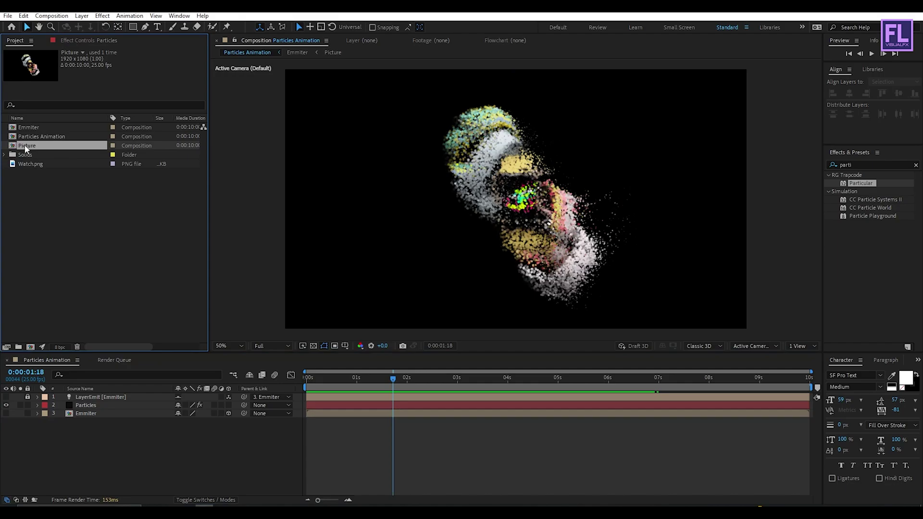
pyautogui.press('F4')
pyautogui.moveTo(27, 148); pyautogui.dragTo(101, 437)
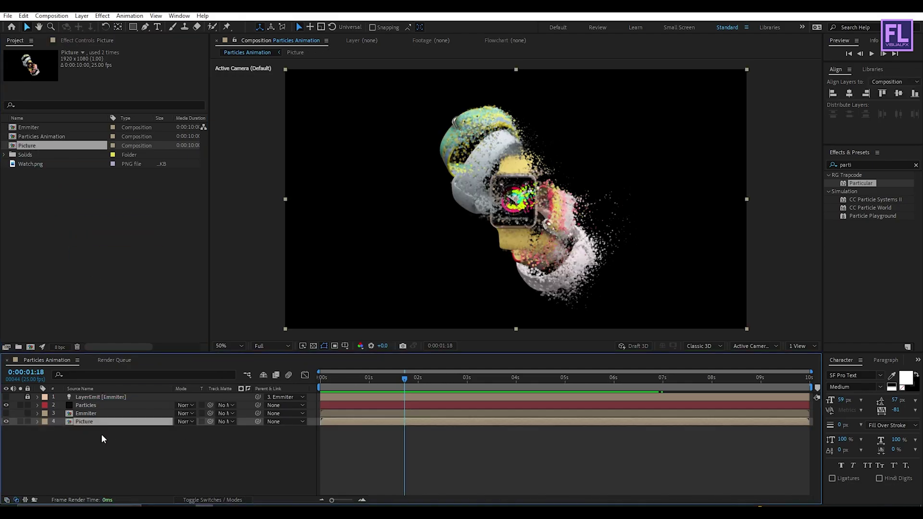
# - Assign the Emmiter layer as the Picture layer's track matte and try the Luma matte type
pyautogui.click(224, 421)
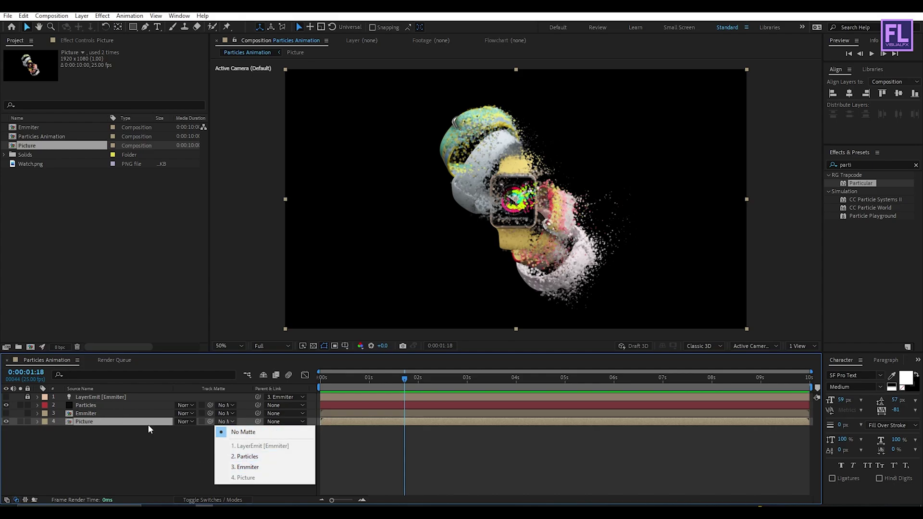
pyautogui.click(247, 467)
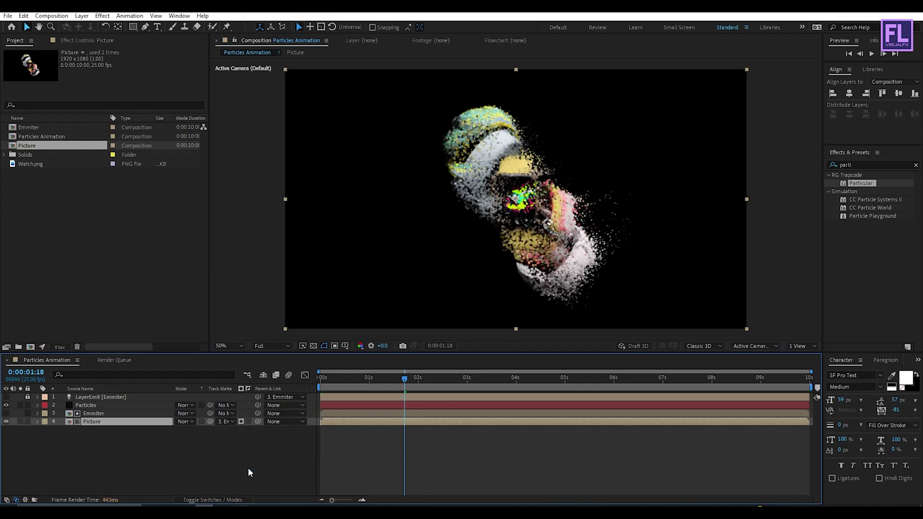
pyautogui.click(242, 421)
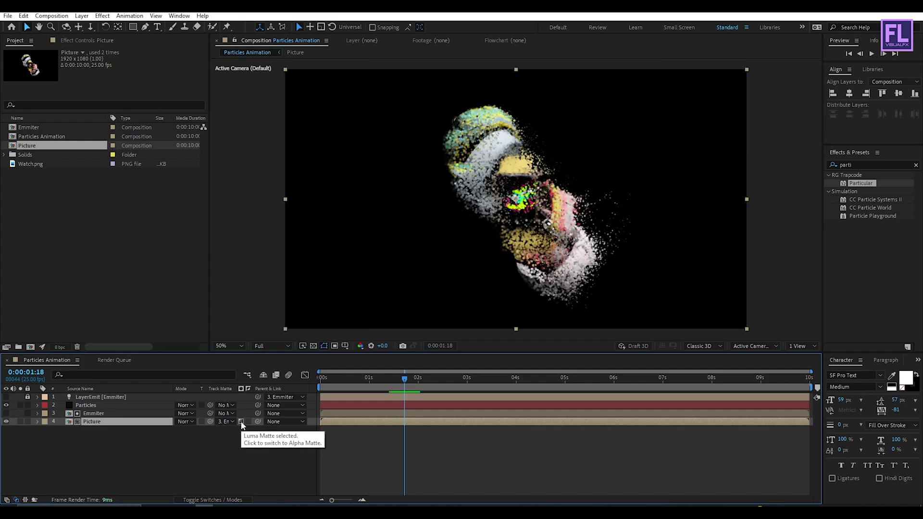
pyautogui.click(249, 448)
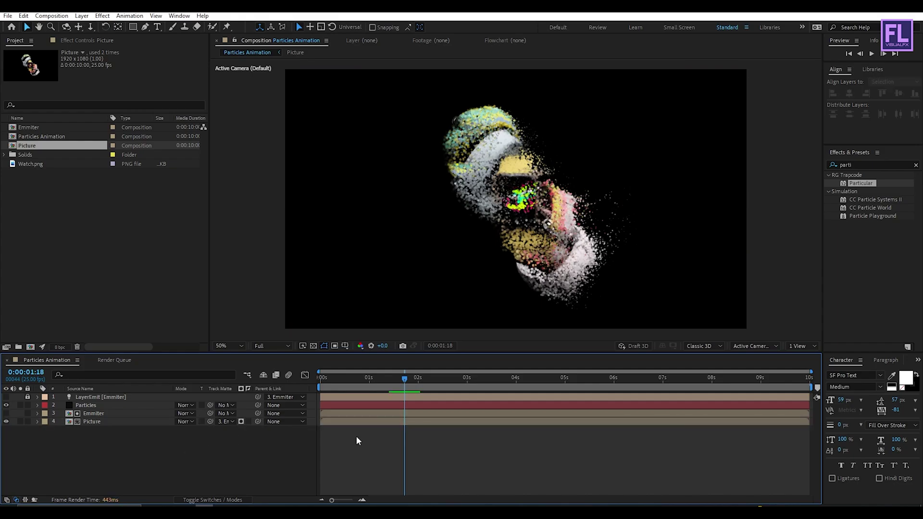
# - Play back the combined picture and particle animation from the start and return the current time to 0:00:00:00
pyautogui.moveTo(404, 381); pyautogui.dragTo(320, 379)
pyautogui.press('space')
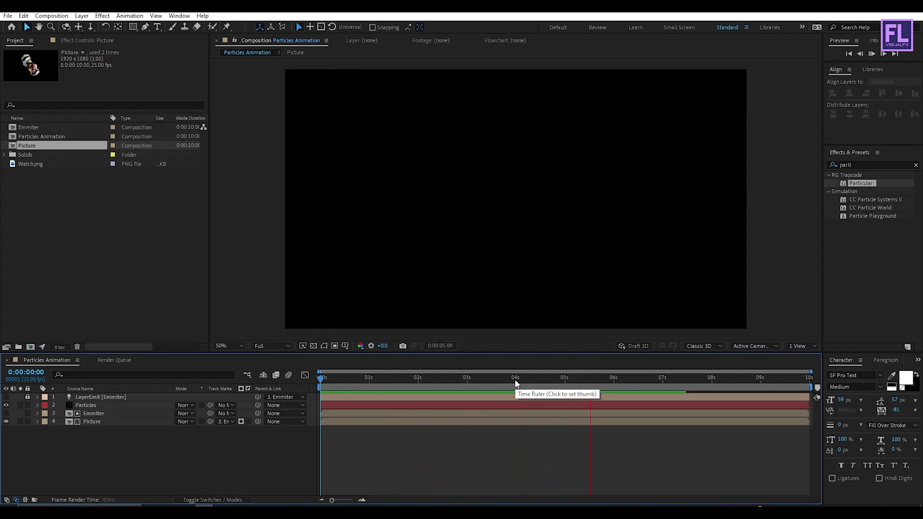
pyautogui.press('space')
pyautogui.press('space')
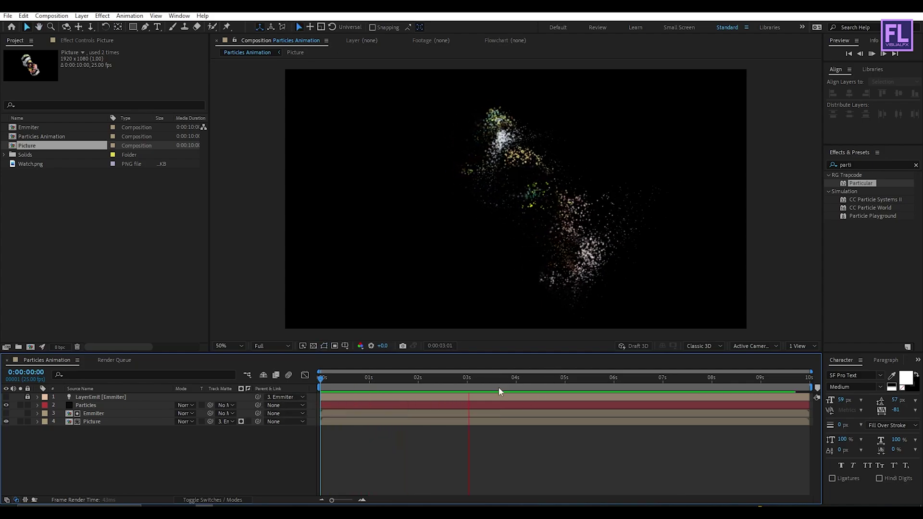
pyautogui.press('space')
pyautogui.moveTo(503, 385); pyautogui.dragTo(320, 386)
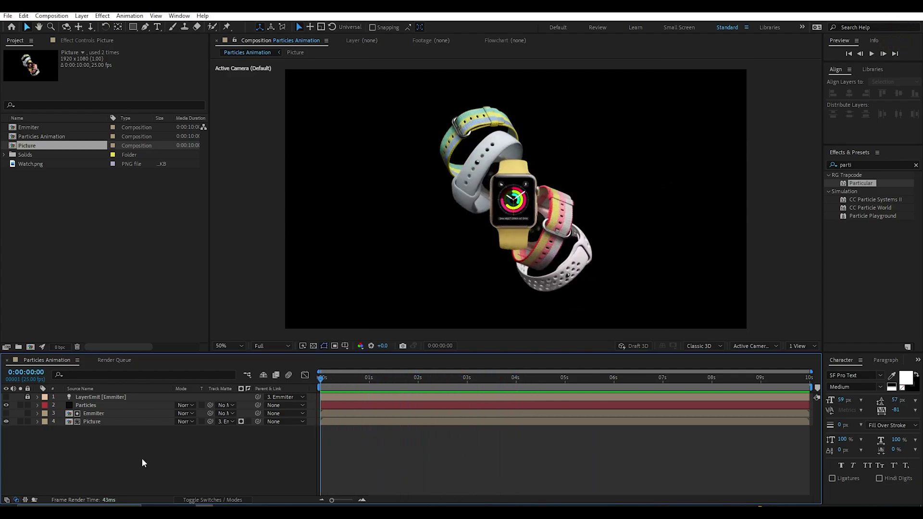
# - Create a new 1920x1080, 25 fps composition named Main with a 10-second duration
pyautogui.click(30, 346)
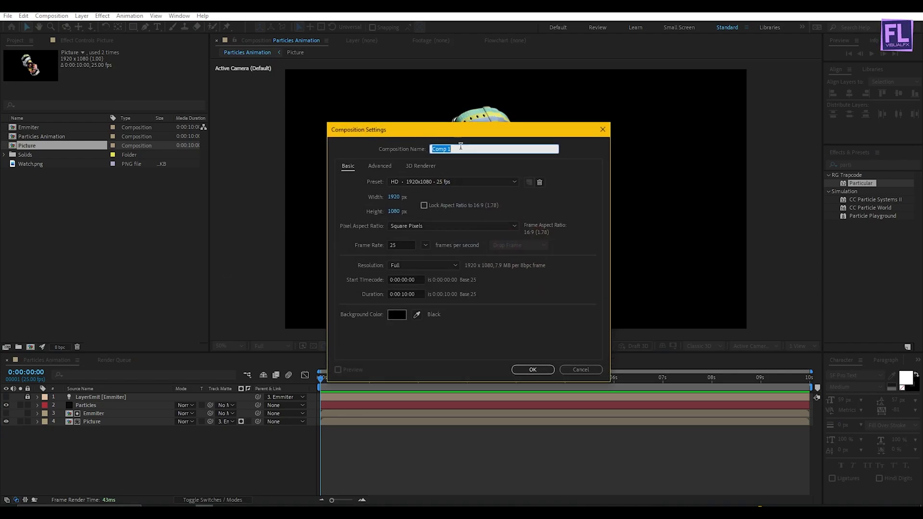
pyautogui.write('Main')
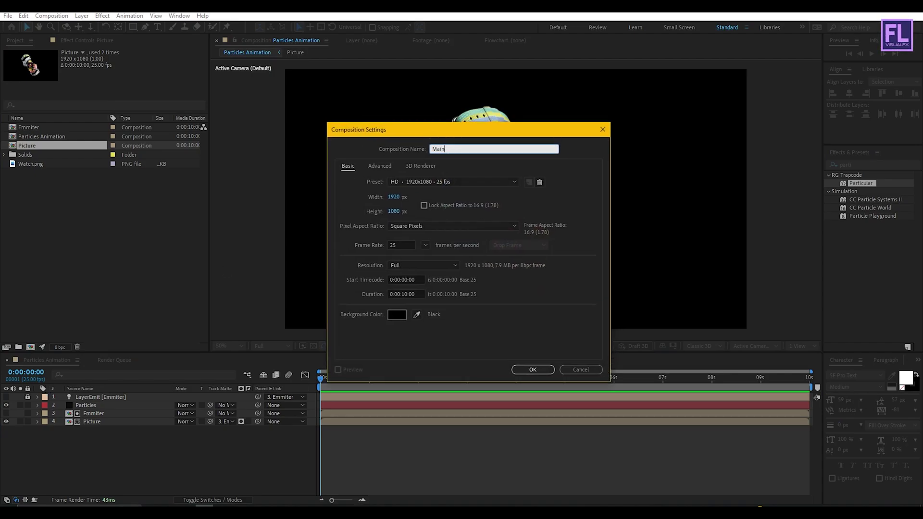
pyautogui.click(533, 369)
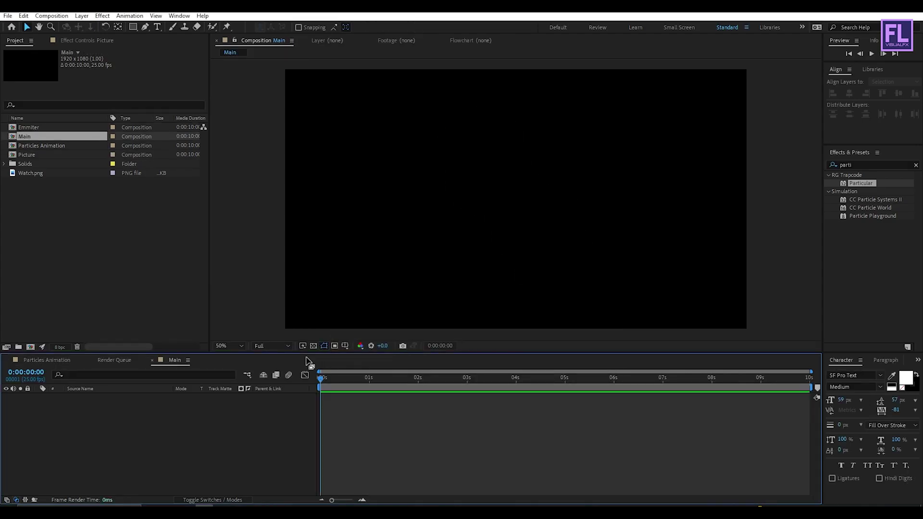
# - Add the Particles Animation composition as a layer in Main and scrub through it to 0:00:04:21
pyautogui.click(82, 205)
pyautogui.click(46, 147)
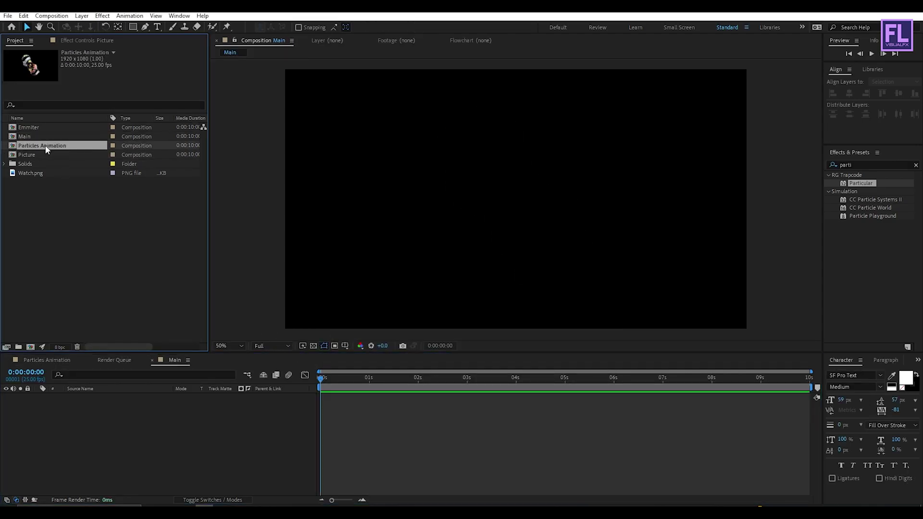
pyautogui.moveTo(44, 149); pyautogui.dragTo(125, 412)
pyautogui.moveTo(321, 384); pyautogui.dragTo(558, 380)
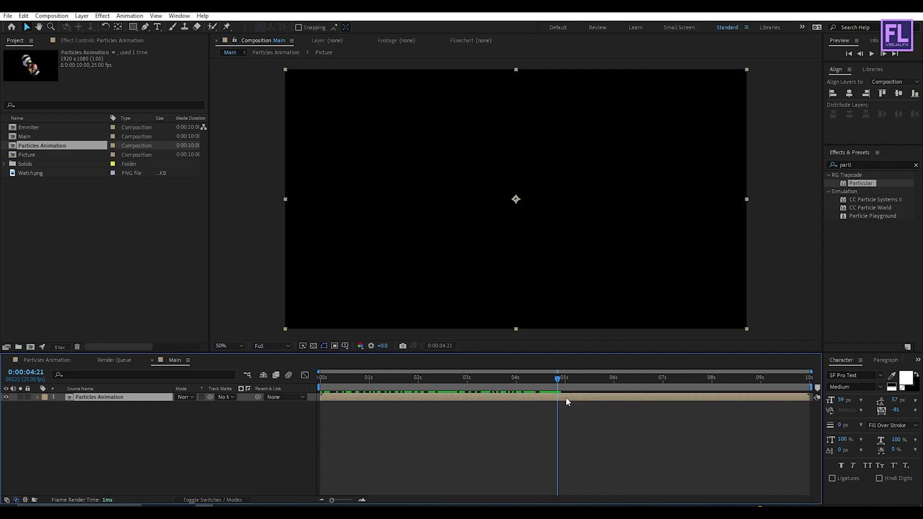
# - Split the Particles Animation layer at 0:00:04:21 and delete the part after the split
pyautogui.hotkey('alt', ']')
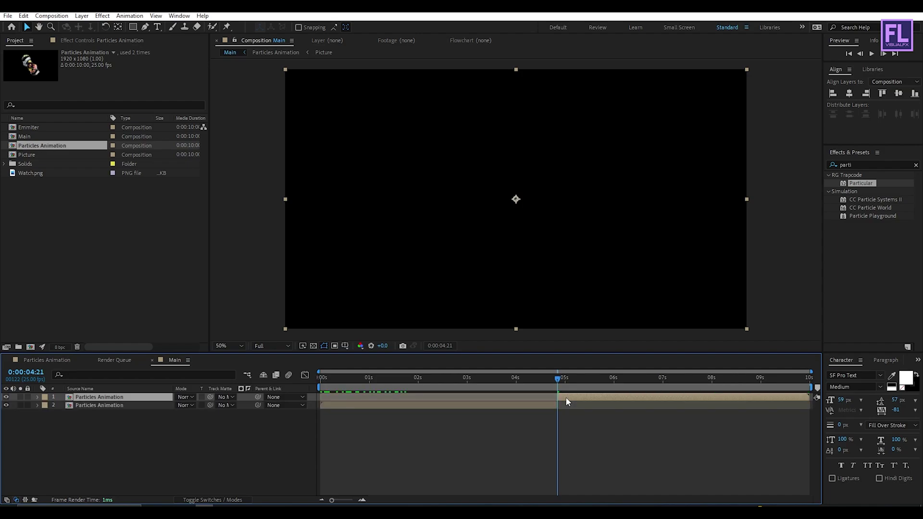
pyautogui.click(566, 398)
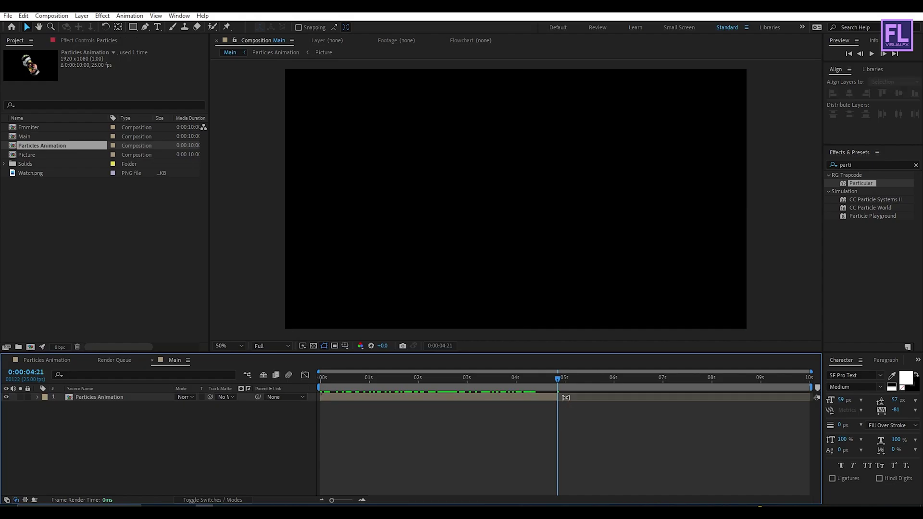
pyautogui.click(342, 397)
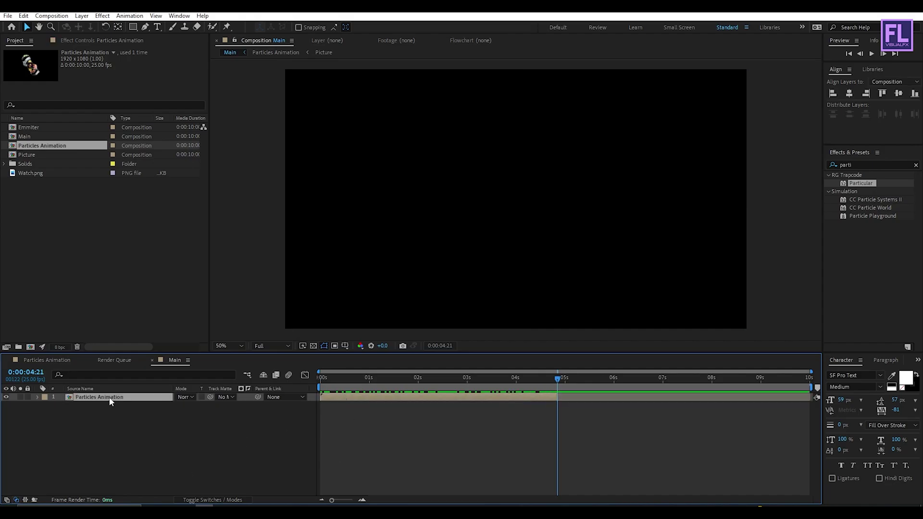
# - Time-reverse the trimmed Particles Animation layer so the particles assemble into the watch
pyautogui.moveTo(390, 379)
pyautogui.mouseDown()
pyautogui.moveTo(383, 381)
pyautogui.moveTo(408, 379)
pyautogui.mouseUp()
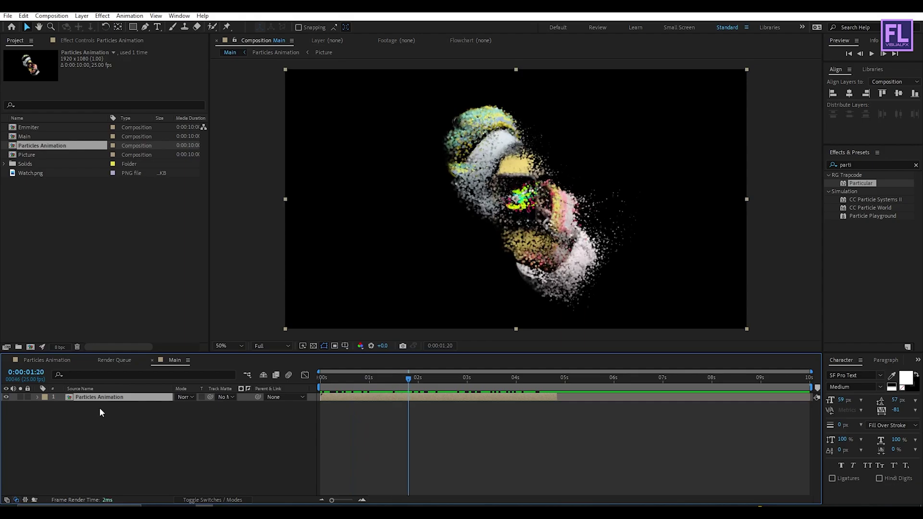
pyautogui.rightClick(103, 400)
pyautogui.moveTo(146, 165)
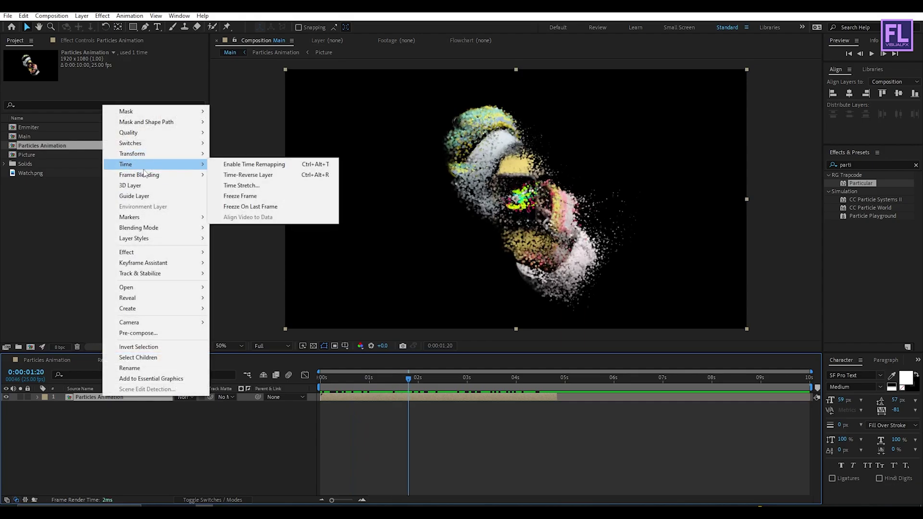
pyautogui.click(270, 176)
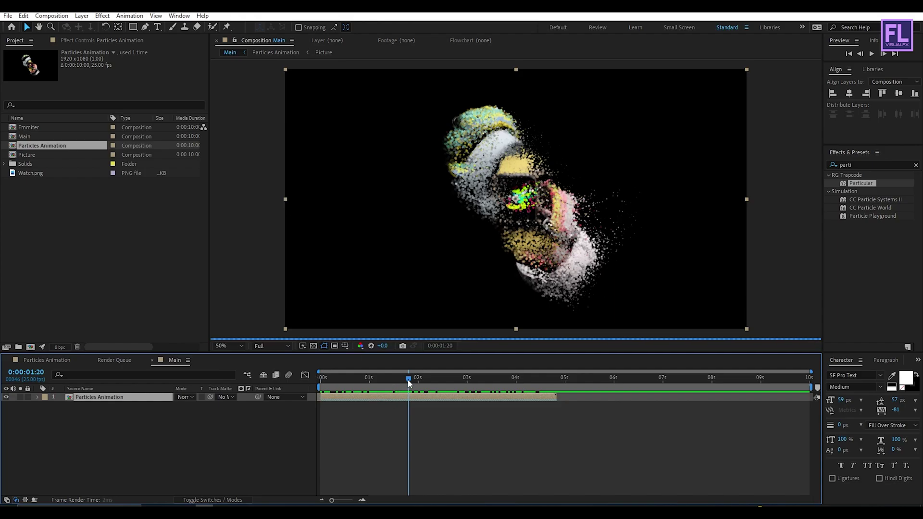
# - Enable time remapping on the Particles Animation layer and extend the layer to the end of the 10-second composition
pyautogui.moveTo(408, 382); pyautogui.dragTo(392, 380)
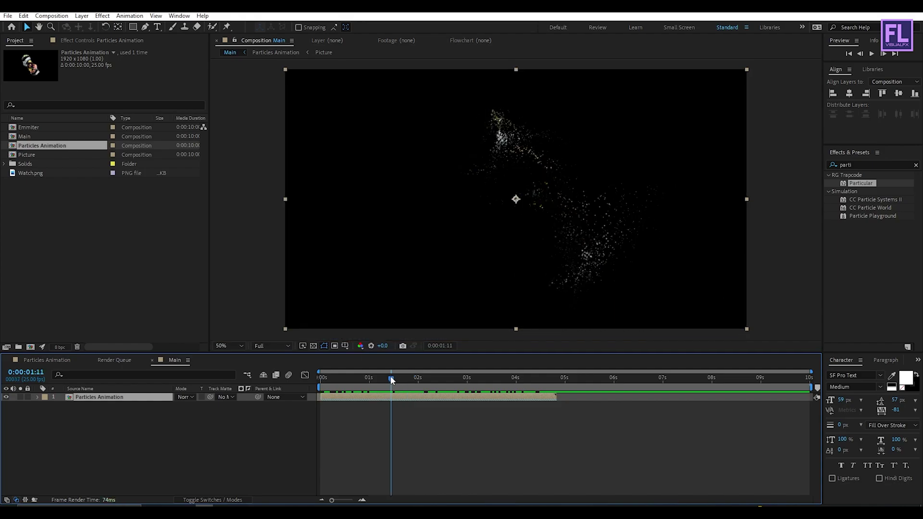
pyautogui.rightClick(110, 402)
pyautogui.moveTo(181, 165)
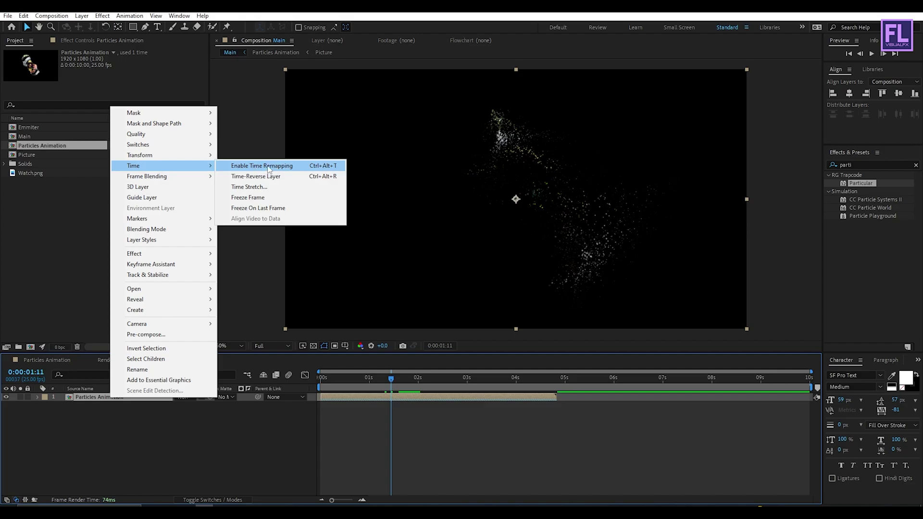
pyautogui.click(268, 168)
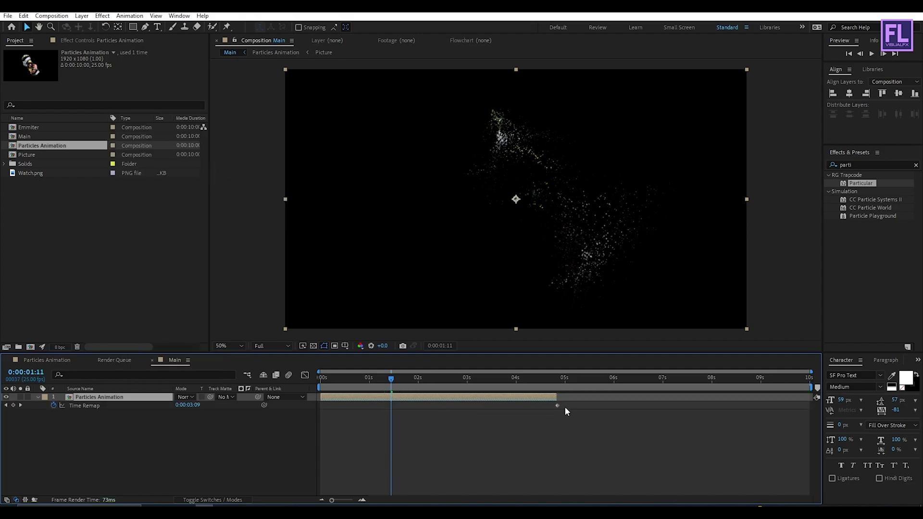
pyautogui.moveTo(555, 395); pyautogui.dragTo(807, 394)
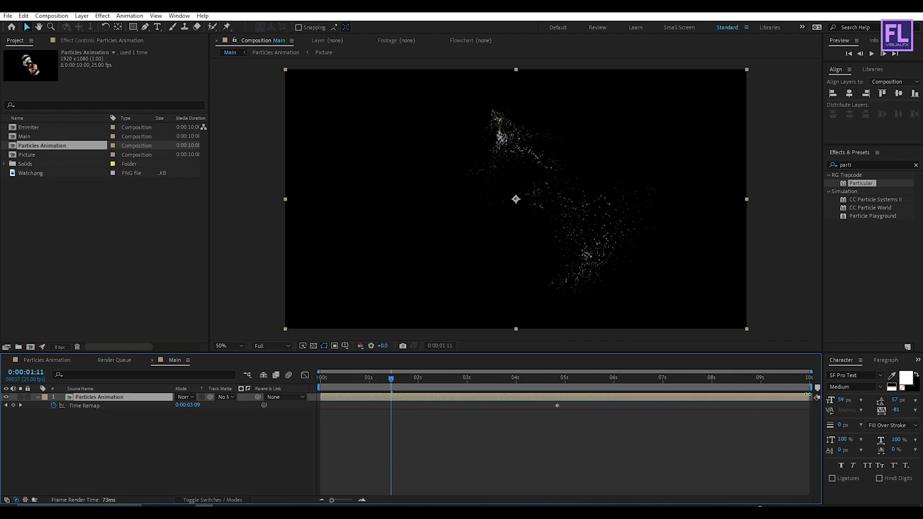
# - Play back the reversed, time-remapped animation from the start of the Main composition
pyautogui.moveTo(555, 379); pyautogui.dragTo(298, 388)
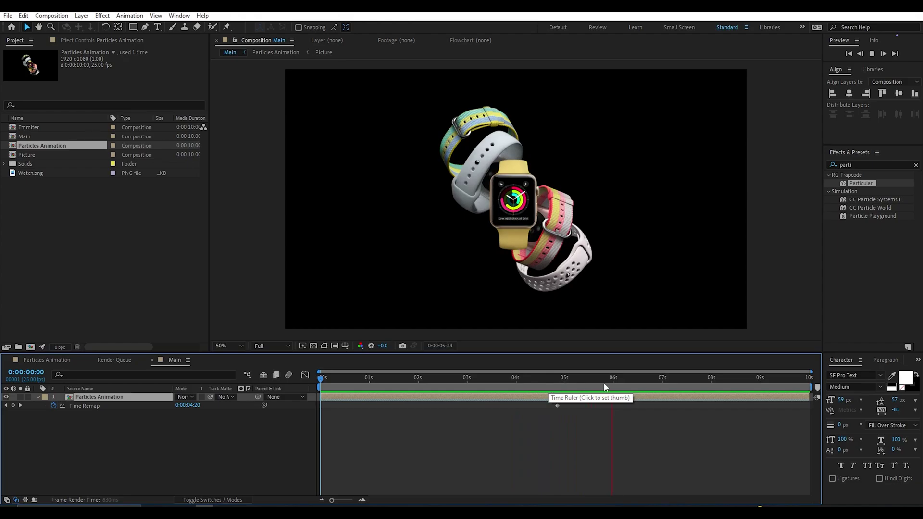
pyautogui.press('space')
pyautogui.press('space')
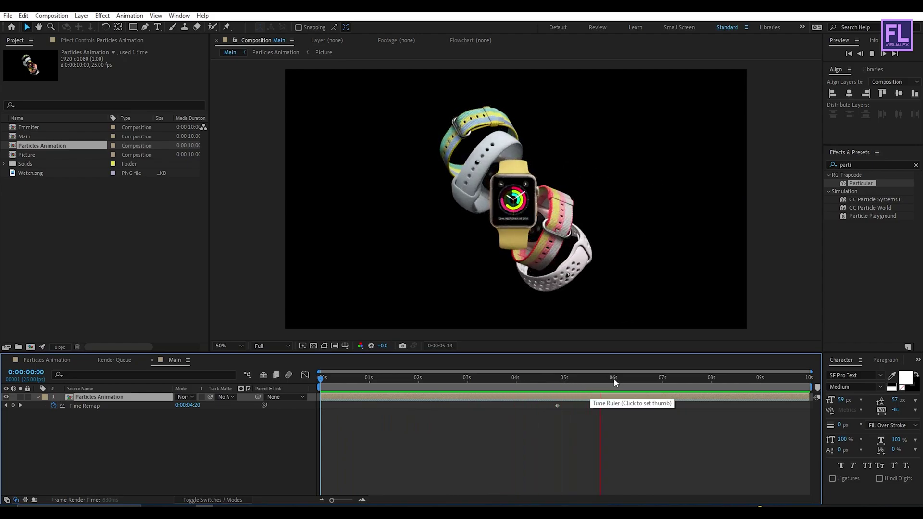
# - Add Time Remap keyframes at 0:00:06:12 and 0:00:08:00 so the watch holds and then dissolves into particles again
pyautogui.moveTo(613, 379); pyautogui.dragTo(637, 384)
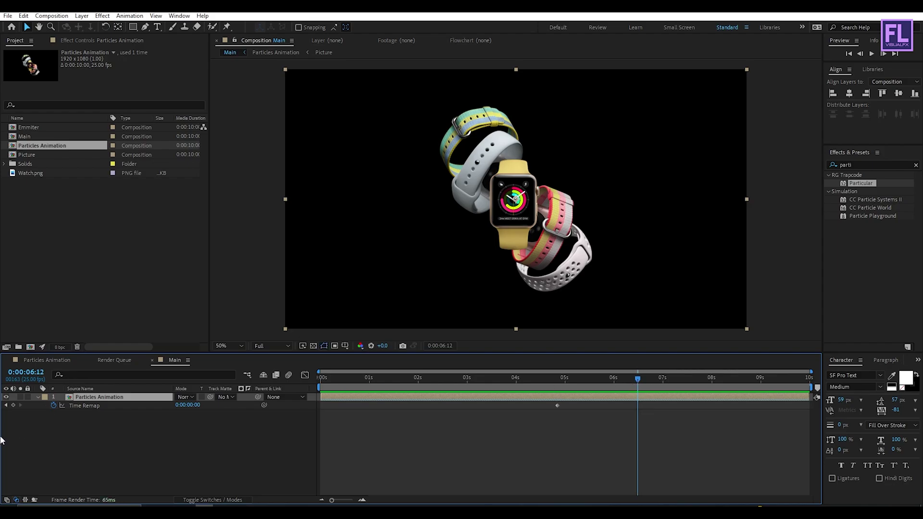
pyautogui.click(13, 406)
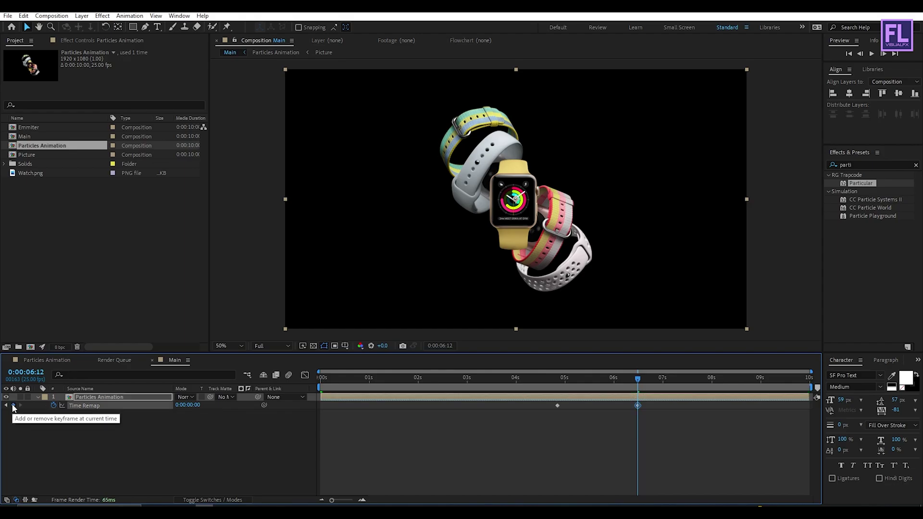
pyautogui.moveTo(638, 381); pyautogui.dragTo(714, 384)
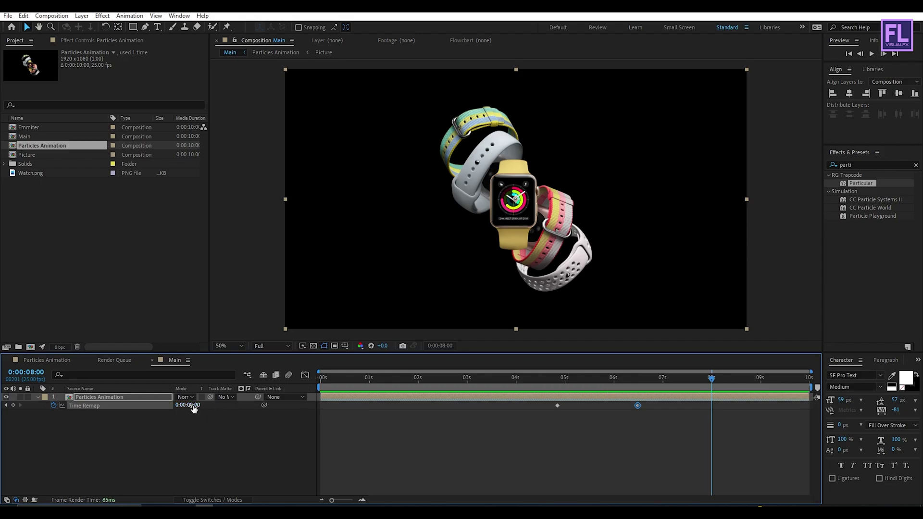
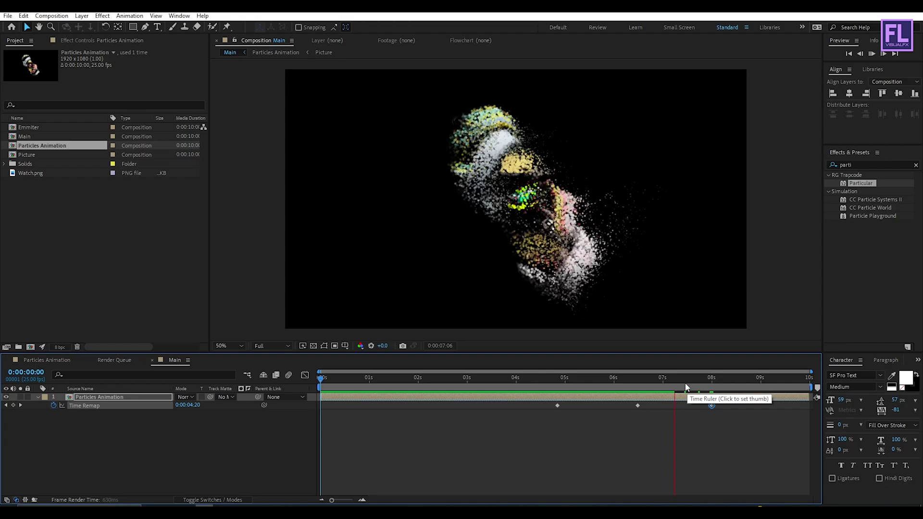
# - Separate the Particles Animation layer's position dimensions and add X Position keyframes at 0:00:00:00 and 0:00:04:12
pyautogui.moveTo(723, 380); pyautogui.dragTo(269, 391)
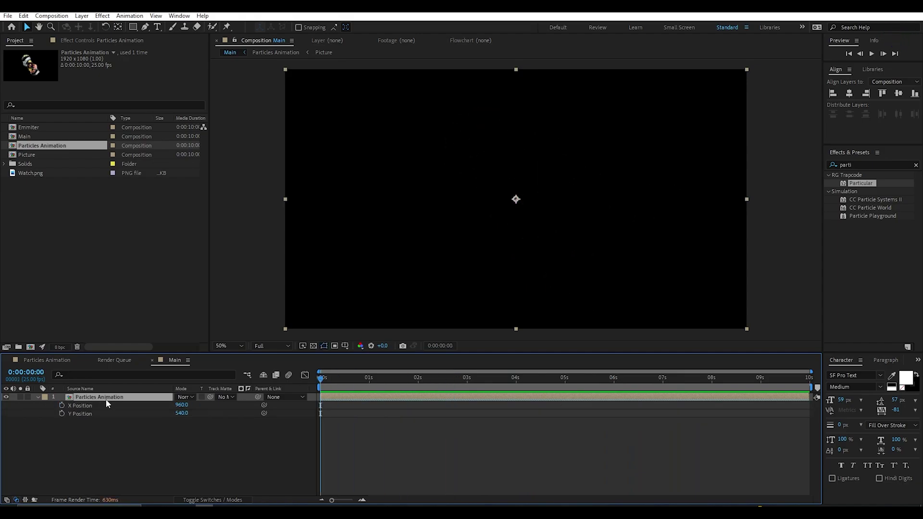
pyautogui.click(62, 405)
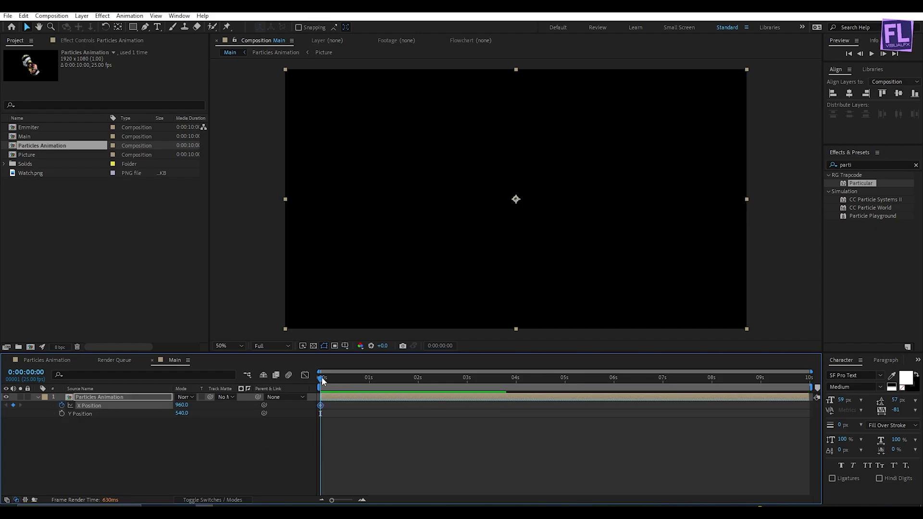
pyautogui.moveTo(323, 382); pyautogui.dragTo(545, 388)
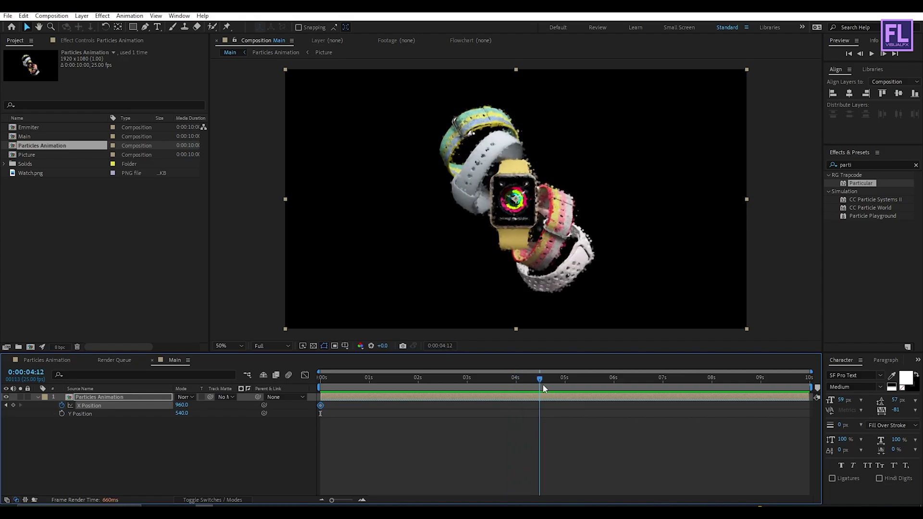
pyautogui.click(14, 405)
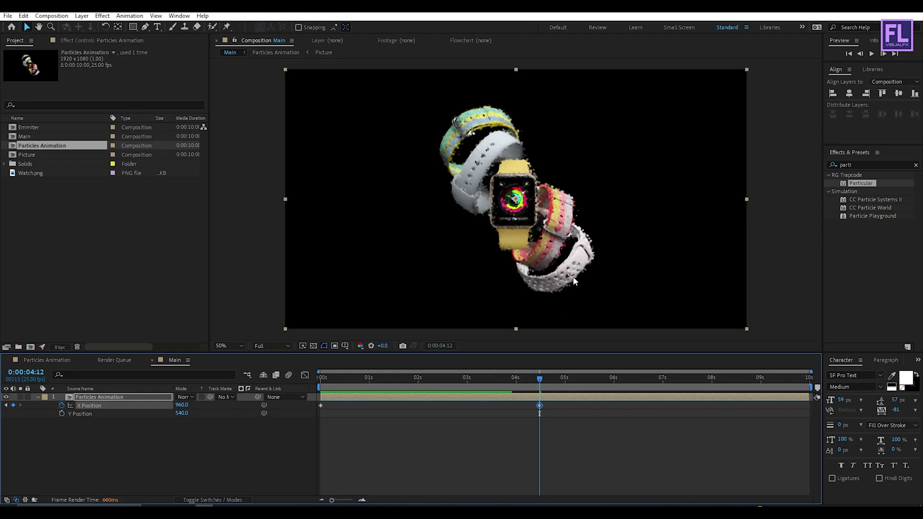
# - At 0:00:00:00, move the Particles Animation layer horizontally to the right to X Position 1976
pyautogui.click(336, 381)
pyautogui.moveTo(374, 382); pyautogui.dragTo(331, 382)
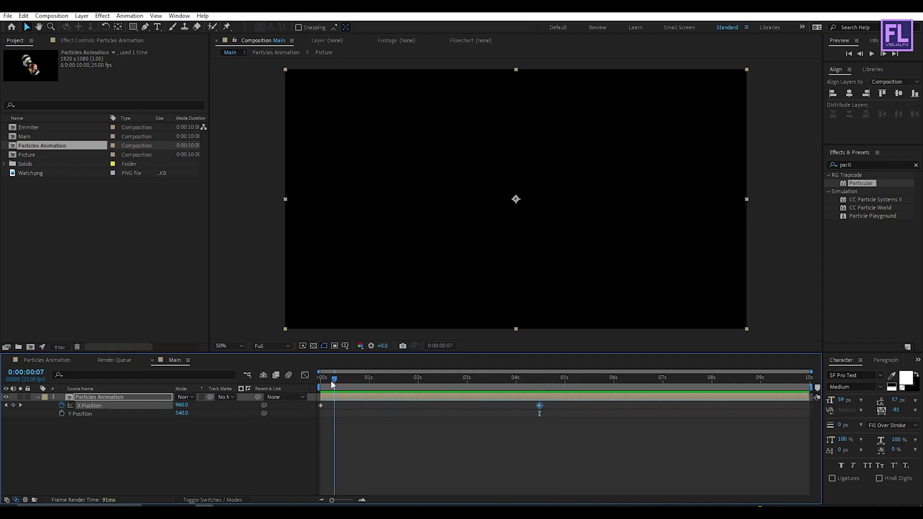
pyautogui.click(470, 258)
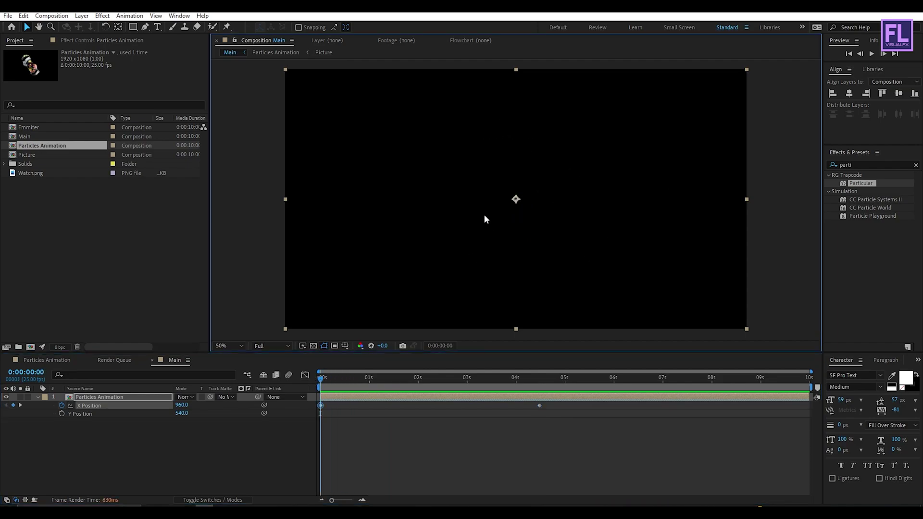
pyautogui.press(',')
pyautogui.hotkey('shift', 'Right')
pyautogui.moveTo(532, 211); pyautogui.dragTo(644, 210)
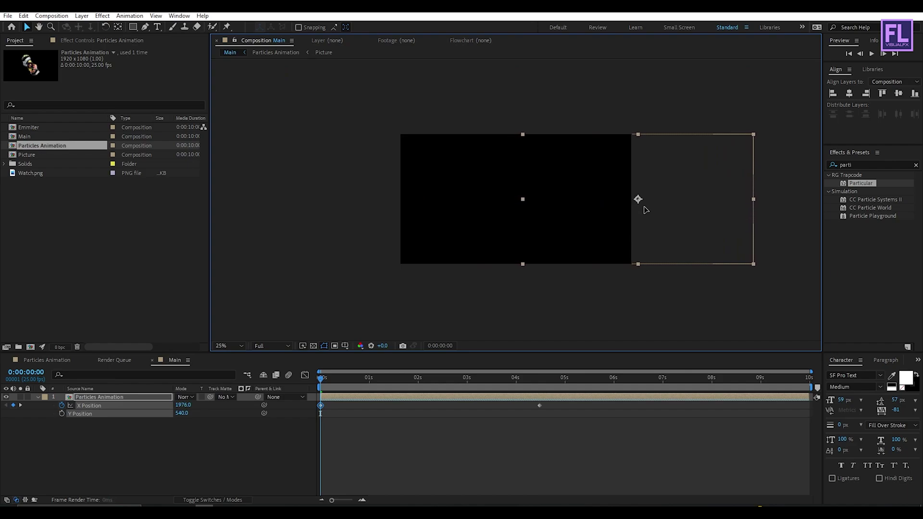
# - Shift both X Position keyframes right, to 2428 at the start and 1412 at 0:00:04:12, and preview the movement
pyautogui.moveTo(337, 380); pyautogui.dragTo(539, 379)
pyautogui.moveTo(585, 220); pyautogui.dragTo(610, 220)
pyautogui.moveTo(523, 382); pyautogui.dragTo(263, 393)
pyautogui.press('space')
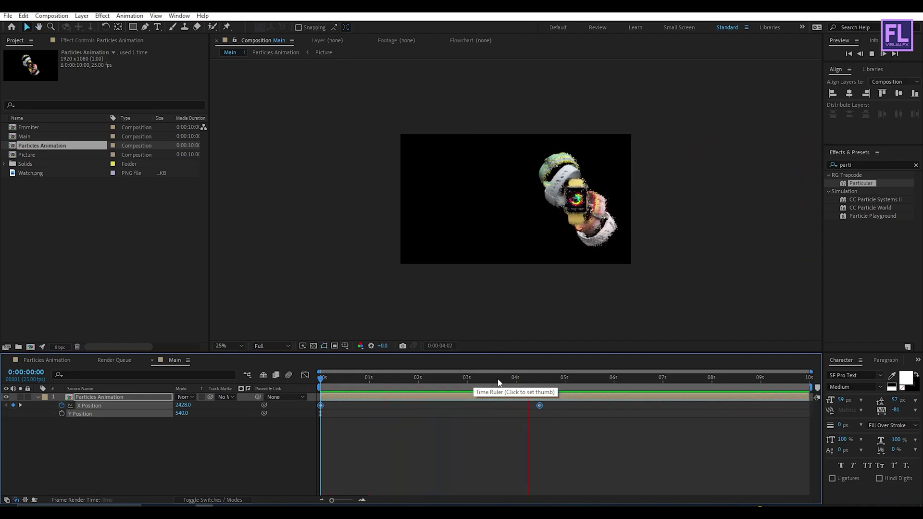
pyautogui.moveTo(473, 377); pyautogui.dragTo(533, 355)
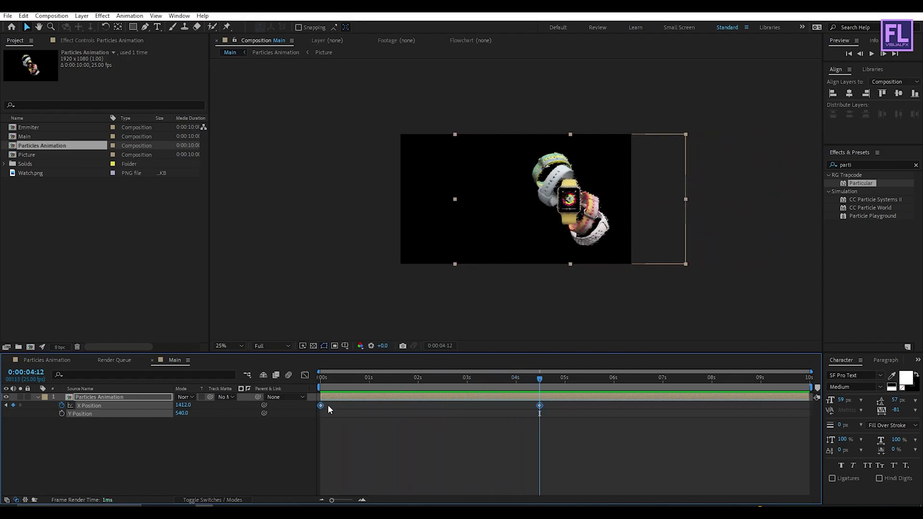
# - Easy ease both X Position keyframes and reshape the speed graph to peak at about one second with a long slowdown
pyautogui.moveTo(585, 431); pyautogui.dragTo(306, 405)
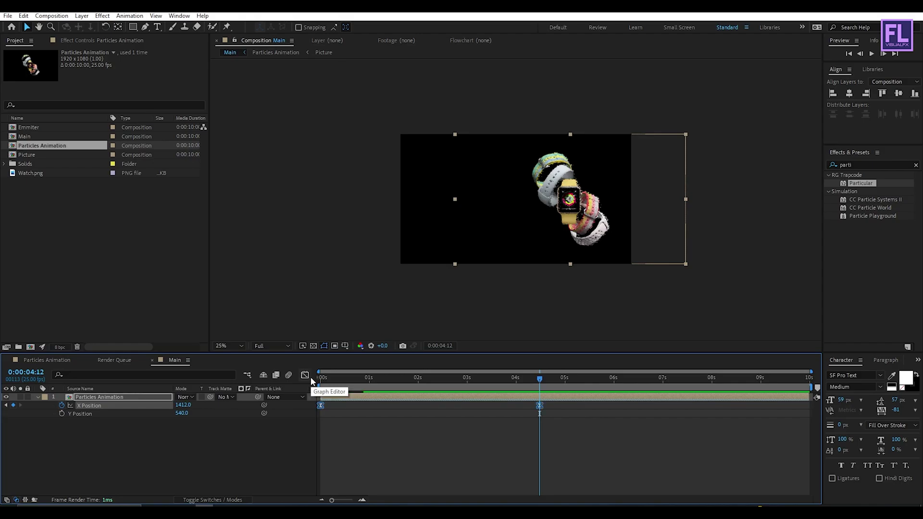
pyautogui.click(304, 375)
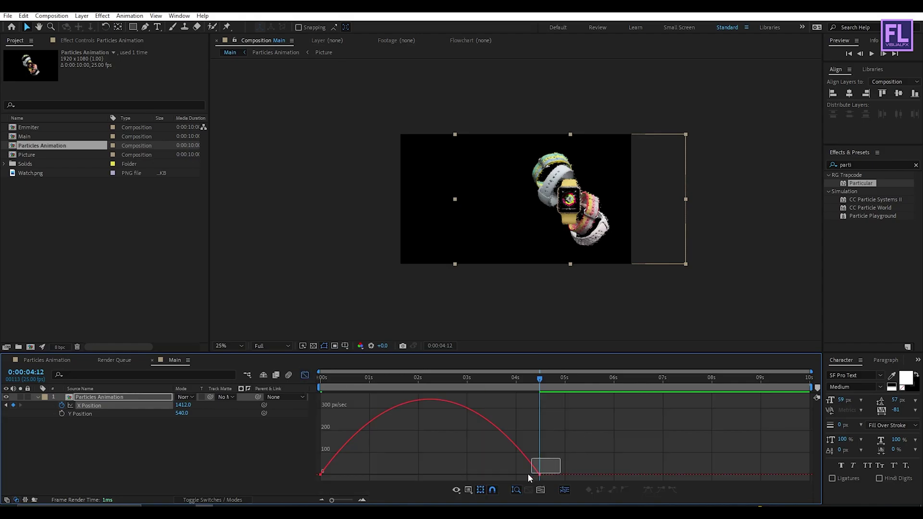
pyautogui.moveTo(502, 476); pyautogui.dragTo(440, 475)
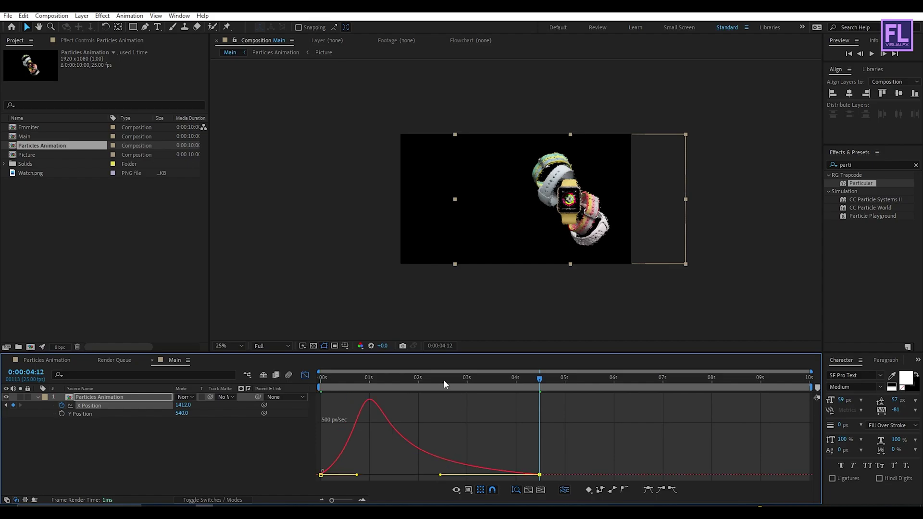
# - Play back the eased slide-in from the start with the composition view at 50%
pyautogui.press('Home')
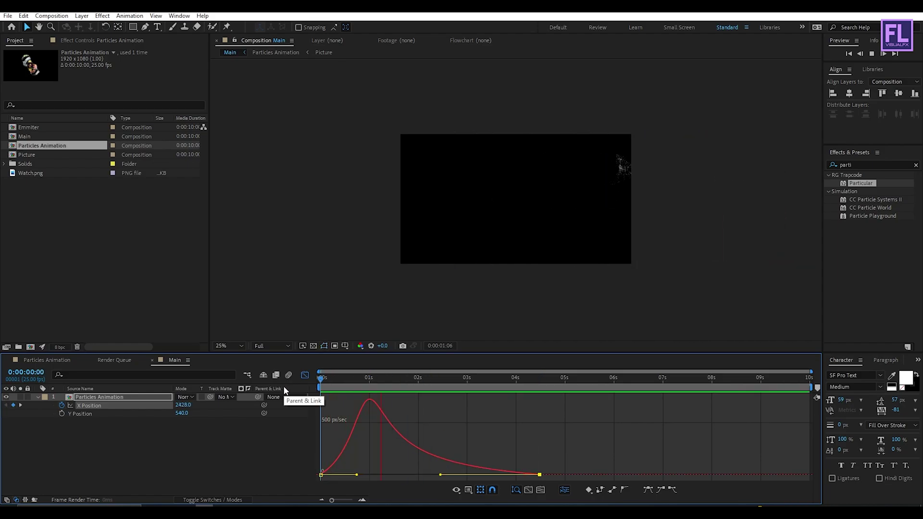
pyautogui.scroll(1, 682, 179)
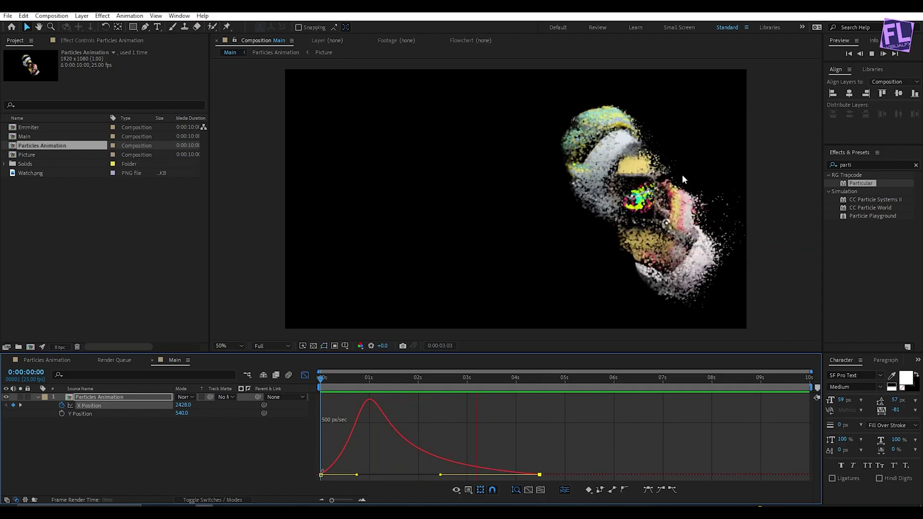
pyautogui.press('space')
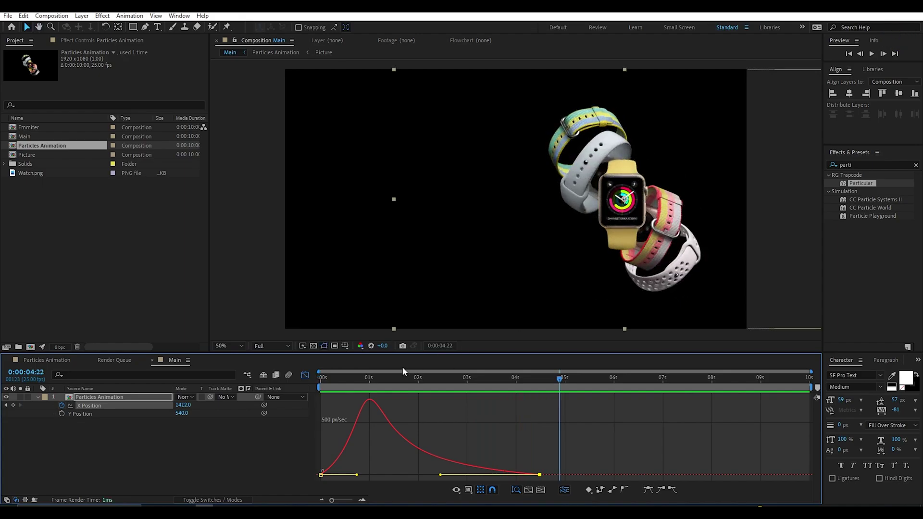
# - Shift the layer left at 0:00:04:12, move it to X Position 2030 at 0:00:00:00, and preview the result
pyautogui.click(304, 375)
pyautogui.moveTo(558, 378); pyautogui.dragTo(540, 379)
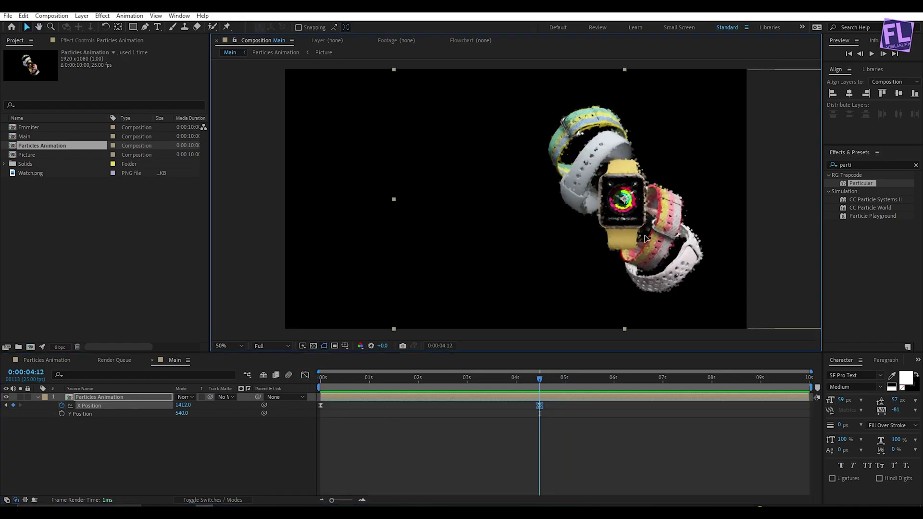
pyautogui.moveTo(644, 235); pyautogui.dragTo(620, 235)
pyautogui.moveTo(511, 379); pyautogui.dragTo(320, 378)
pyautogui.moveTo(822, 245); pyautogui.dragTo(734, 245)
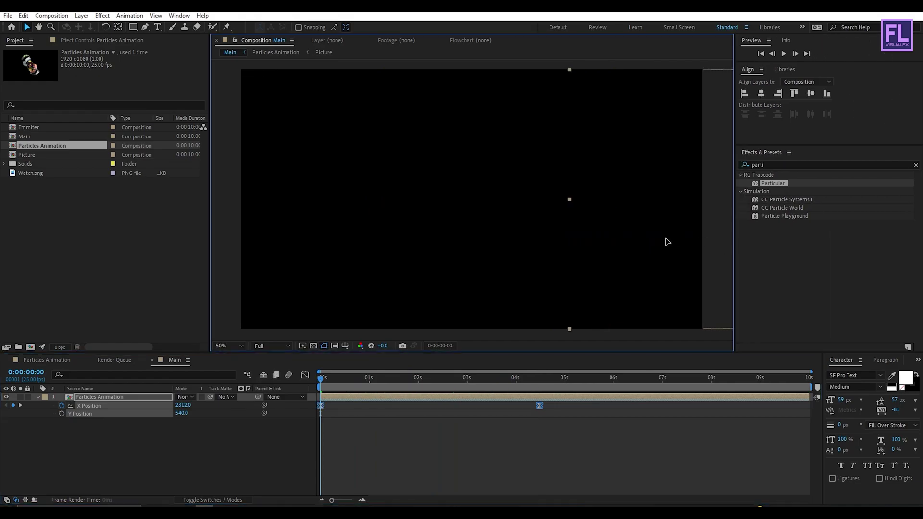
pyautogui.press('space')
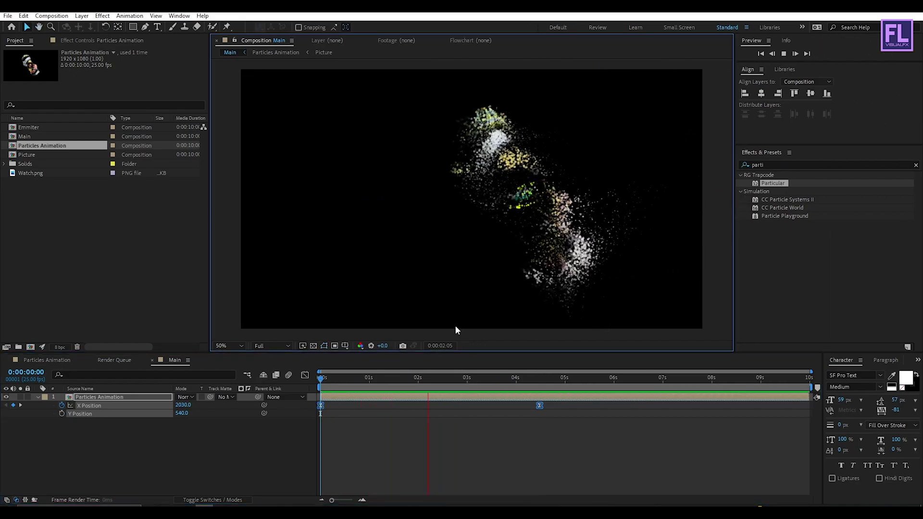
# - At 0:00:04:12, move the Particles Animation layer horizontally to X Position 1282
pyautogui.click(531, 378)
pyautogui.moveTo(532, 378); pyautogui.dragTo(539, 378)
pyautogui.moveTo(552, 202)
pyautogui.mouseDown()
pyautogui.moveTo(570, 239)
pyautogui.moveTo(531, 226)
pyautogui.moveTo(555, 194)
pyautogui.mouseUp()
pyautogui.moveTo(477, 216); pyautogui.dragTo(559, 215)
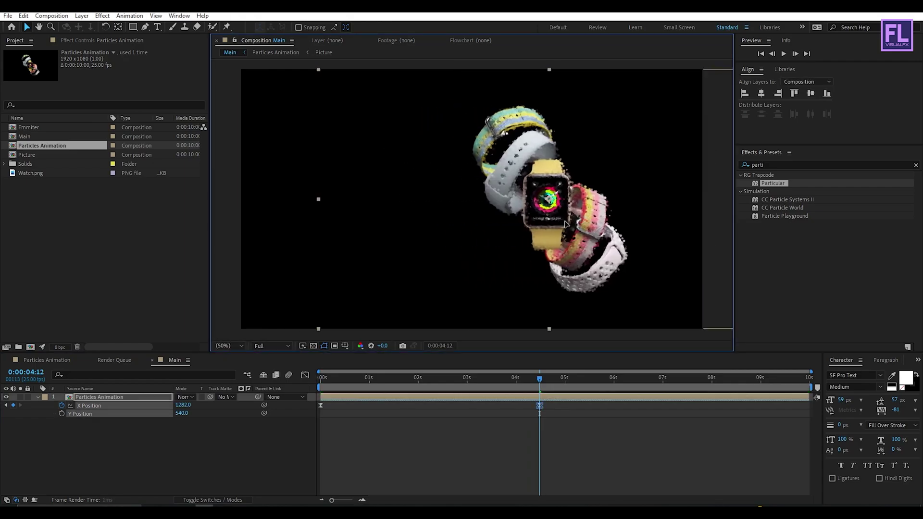
# - Preview the slide-in, set X Position to 1302 at 0:00:04:12, and add a hold keyframe at 0:00:06:18
pyautogui.moveTo(540, 379); pyautogui.dragTo(215, 407)
pyautogui.press('space')
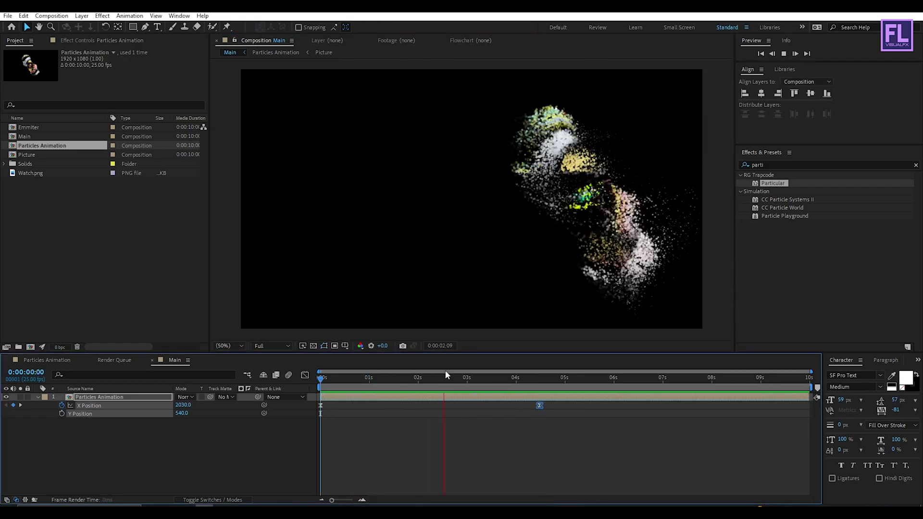
pyautogui.click(541, 379)
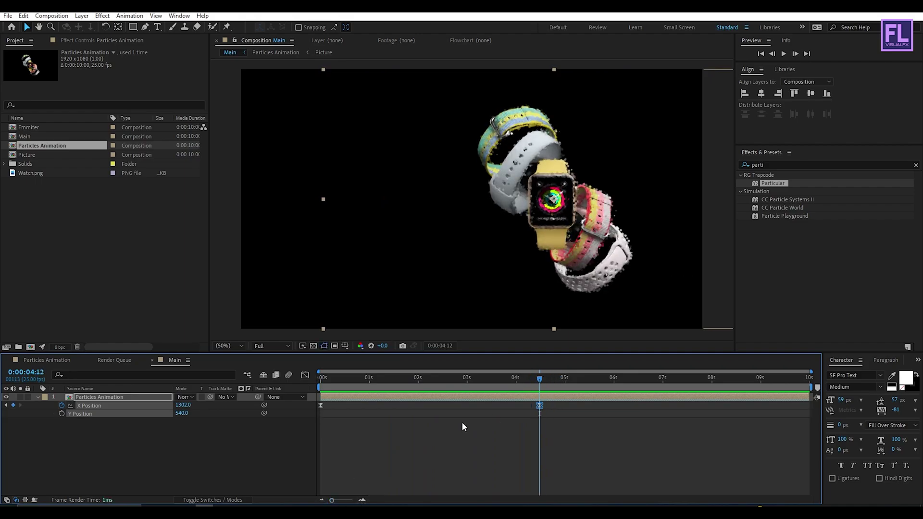
pyautogui.moveTo(541, 379); pyautogui.dragTo(653, 376)
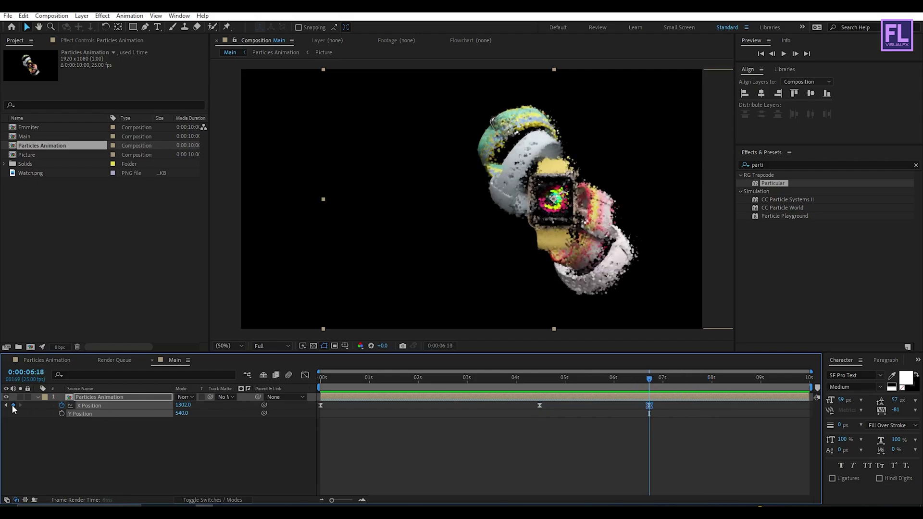
# - At 0:00:08:00, move the Particles Animation layer horizontally left to X Position 106
pyautogui.moveTo(650, 378); pyautogui.dragTo(705, 383)
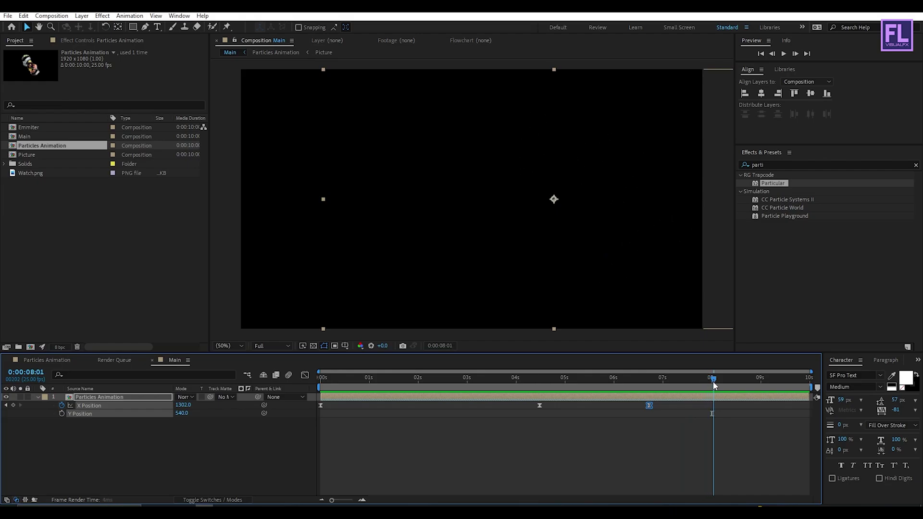
pyautogui.scroll(-1, 598, 198)
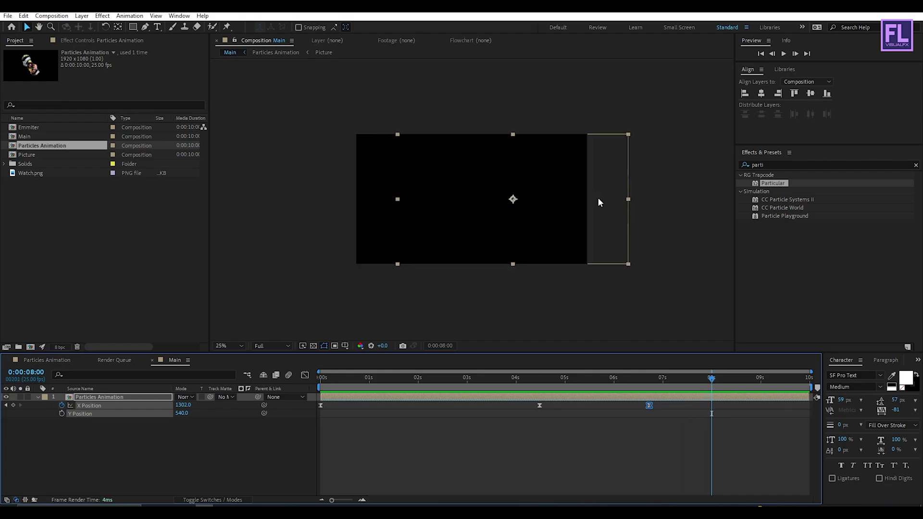
pyautogui.scroll(1, 570, 217)
pyautogui.scroll(-1, 571, 216)
pyautogui.moveTo(554, 207); pyautogui.dragTo(413, 209)
# - Reshape the speed graph between the 0:00:06:18 and 0:00:08:00 X Position keyframes to peak just before seven seconds with a longer slowdown
pyautogui.moveTo(689, 378); pyautogui.dragTo(712, 387)
pyautogui.moveTo(723, 429); pyautogui.dragTo(637, 407)
pyautogui.click(305, 375)
pyautogui.moveTo(740, 463); pyautogui.dragTo(690, 475)
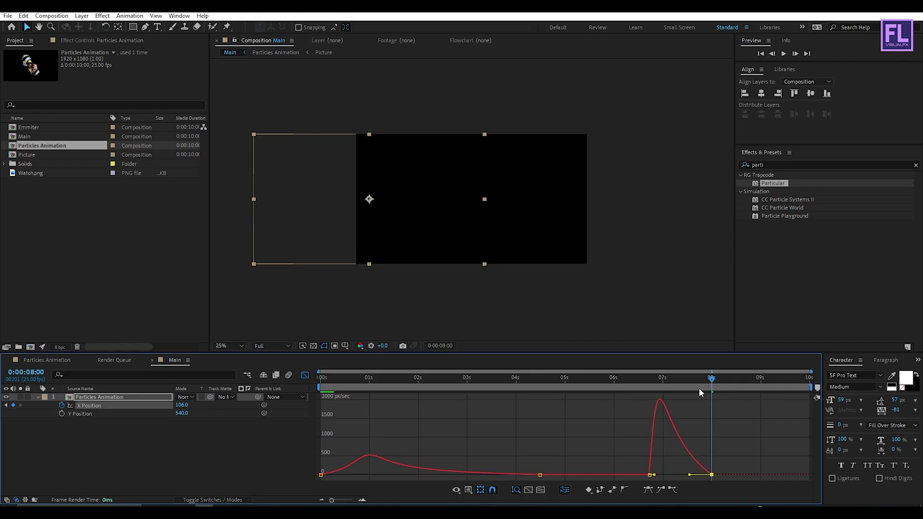
# - Play back the full slide-in and slide-out from the start with the composition view fitted
pyautogui.press('space')
pyautogui.press('space')
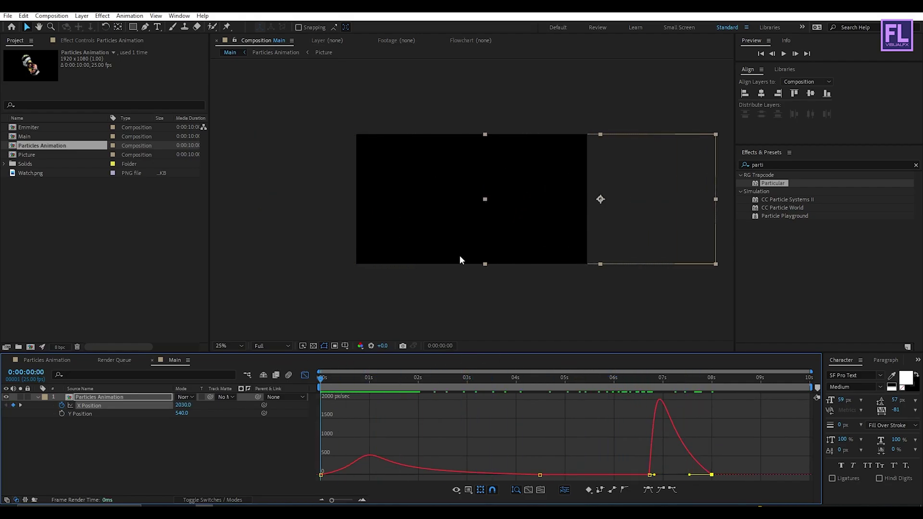
pyautogui.click(231, 345)
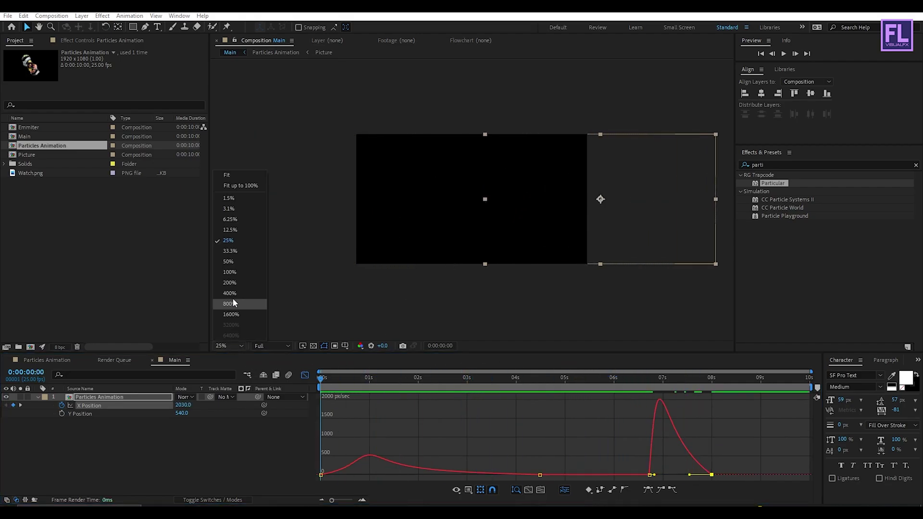
pyautogui.click(229, 176)
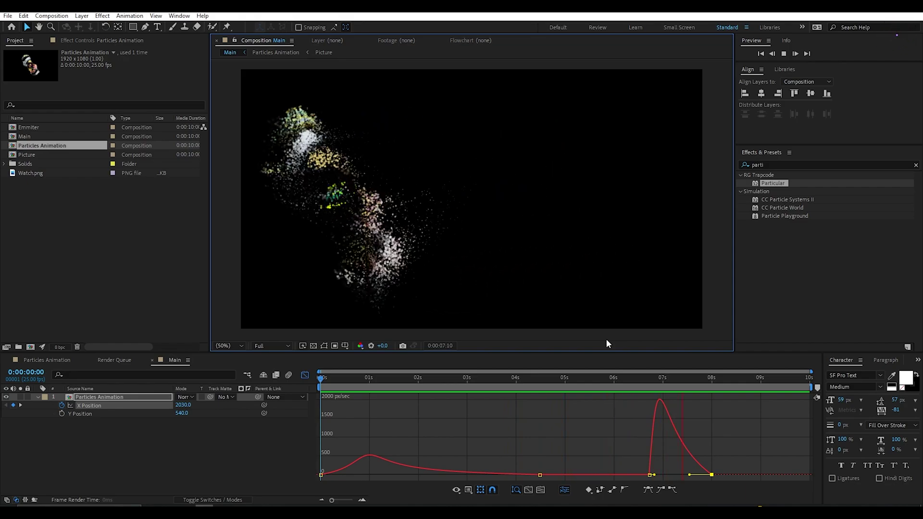
# - At 0:00:08:00, shift the Particles Animation layer back to the right and shape a softer exit curve peaking just after seven seconds
pyautogui.moveTo(716, 378)
pyautogui.mouseDown()
pyautogui.moveTo(644, 374)
pyautogui.moveTo(710, 392)
pyautogui.mouseUp()
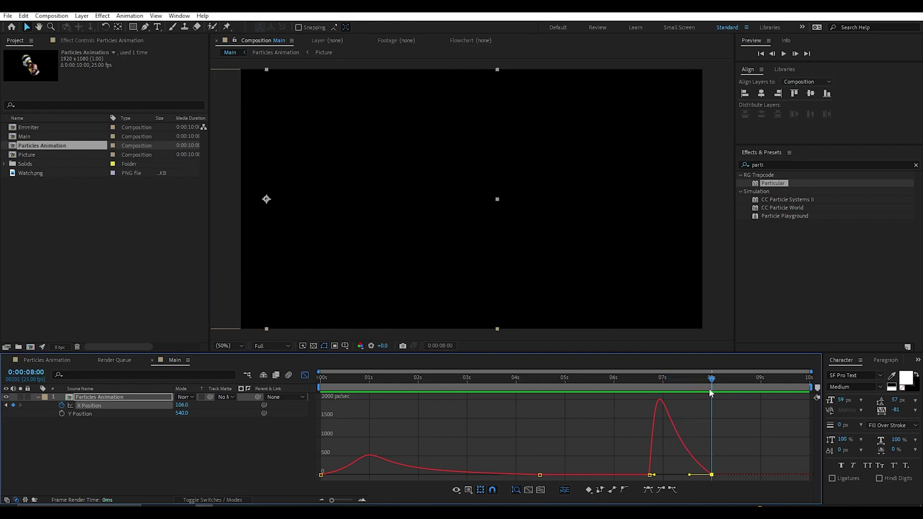
pyautogui.moveTo(337, 185); pyautogui.dragTo(427, 213)
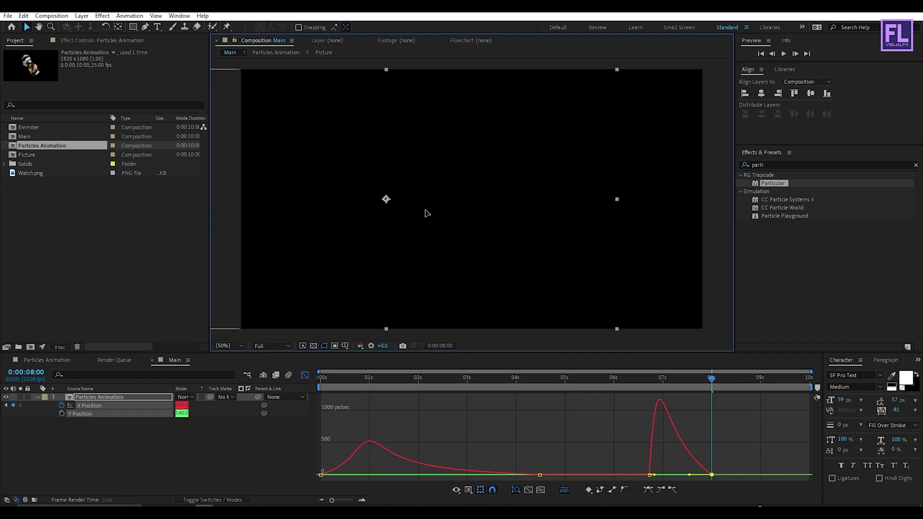
pyautogui.click(697, 474)
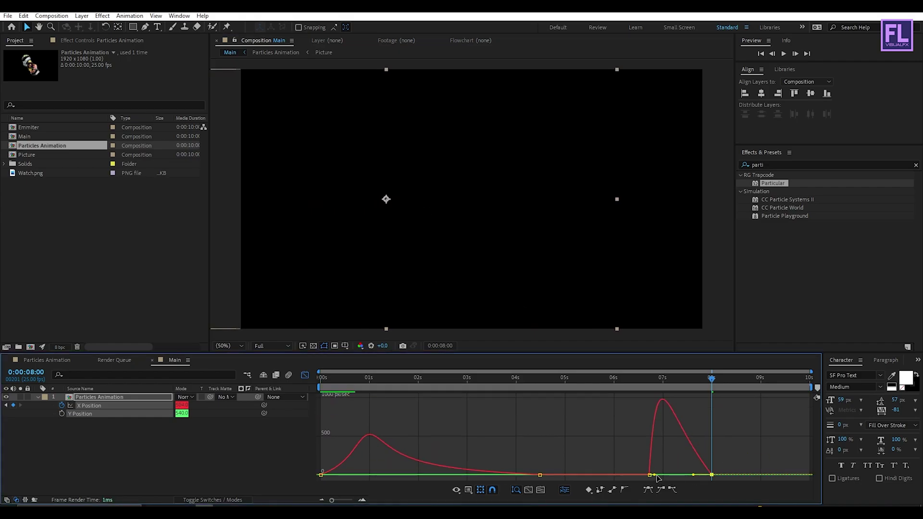
pyautogui.moveTo(654, 475); pyautogui.dragTo(660, 474)
# - Preview the exit motion, close the graph editor, and play the animation from the start
pyautogui.click(630, 379)
pyautogui.press('space')
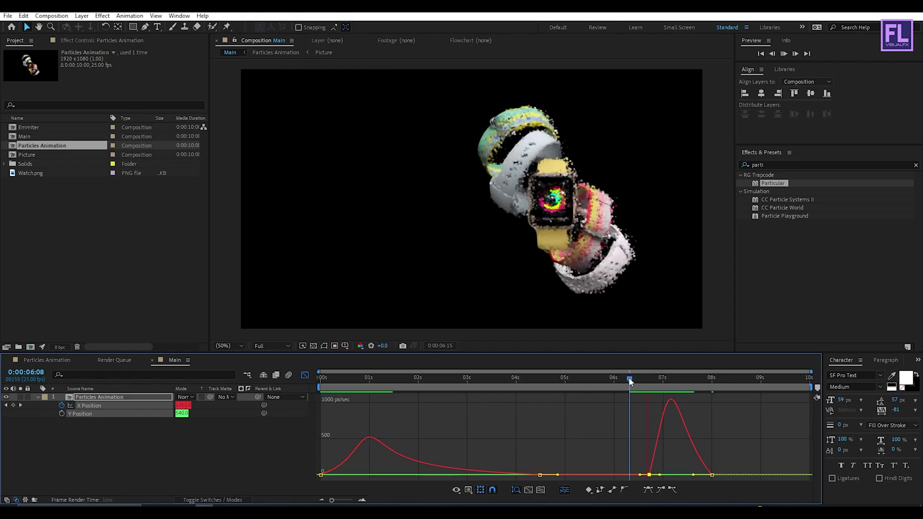
pyautogui.moveTo(534, 381); pyautogui.dragTo(317, 372)
pyautogui.click(305, 374)
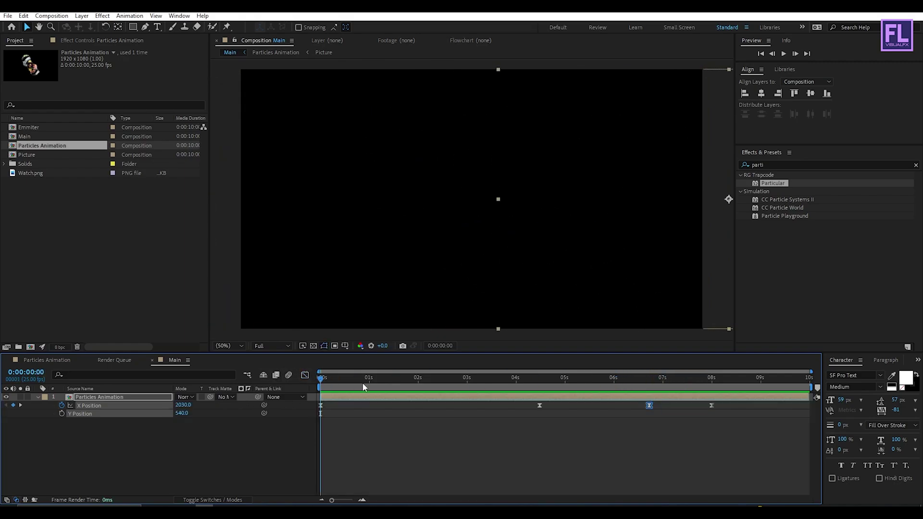
pyautogui.click(424, 416)
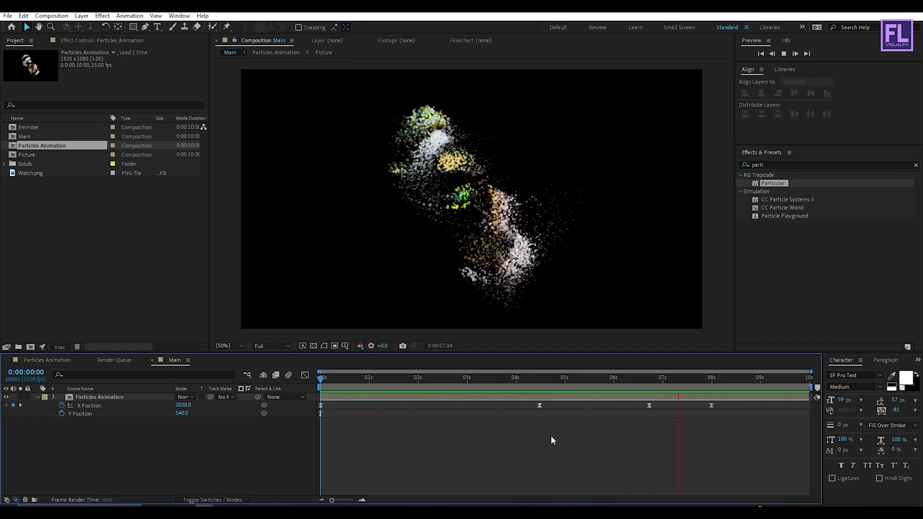
# - Add a 1920 x 1080 solid in colour 0D0D0D and place it below the Particles Animation layer as the background
pyautogui.moveTo(728, 377); pyautogui.dragTo(686, 380)
pyautogui.click(38, 397)
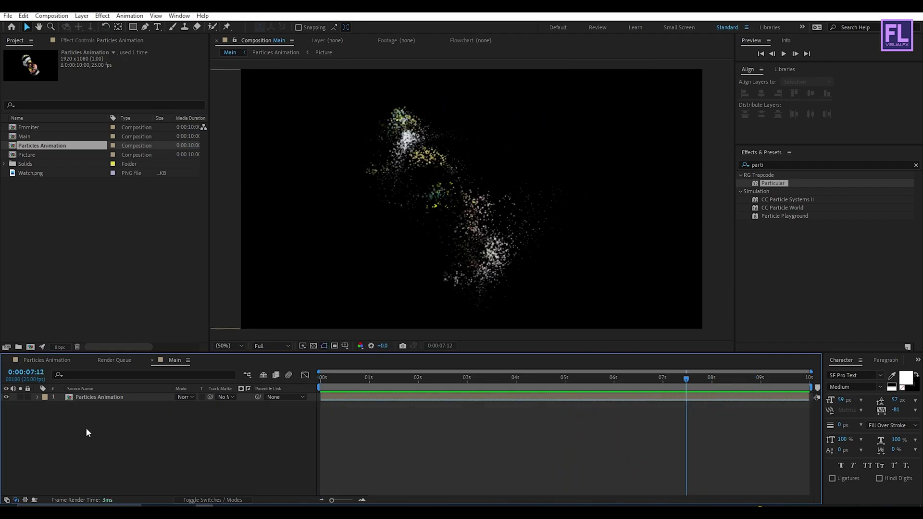
pyautogui.rightClick(78, 427)
pyautogui.moveTo(120, 313)
pyautogui.click(227, 337)
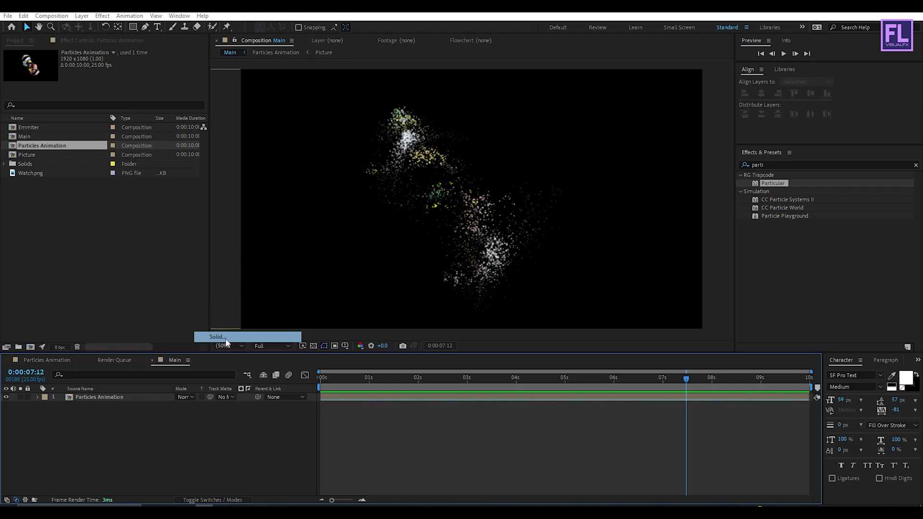
pyautogui.click(375, 277)
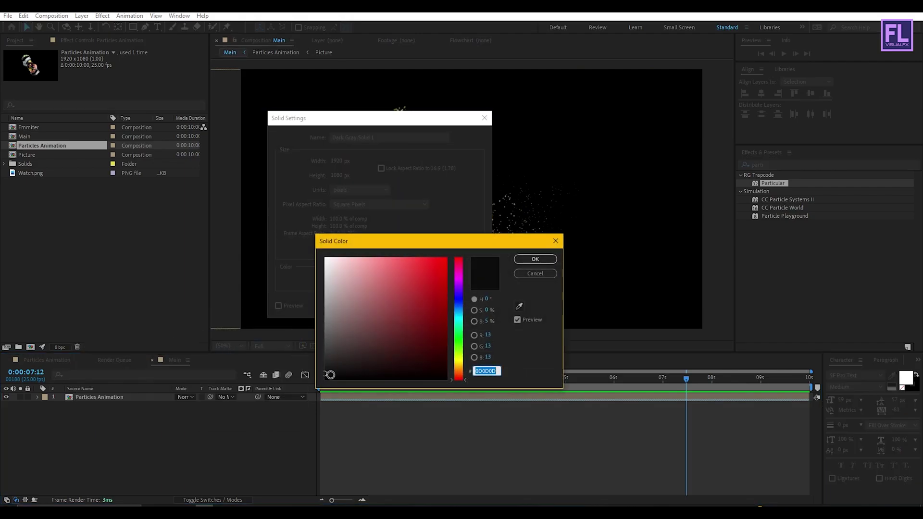
pyautogui.click(535, 259)
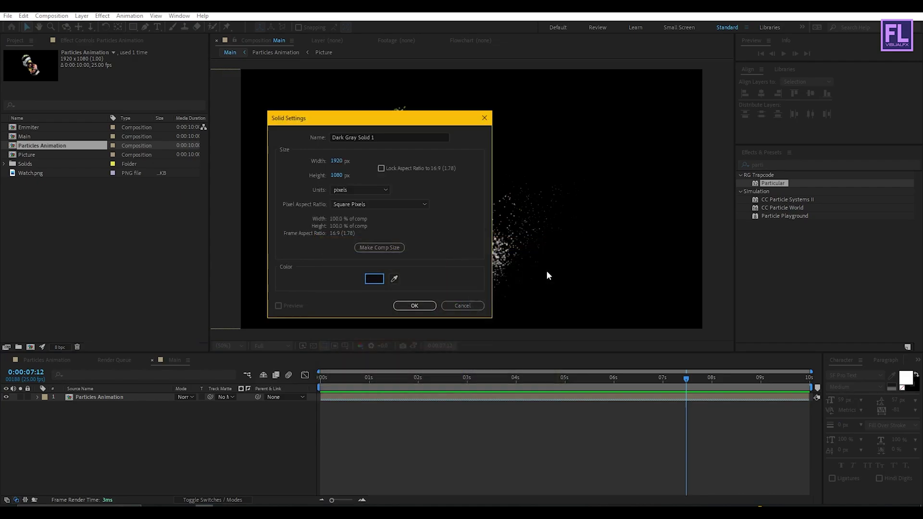
pyautogui.click(414, 306)
pyautogui.moveTo(108, 398); pyautogui.dragTo(108, 417)
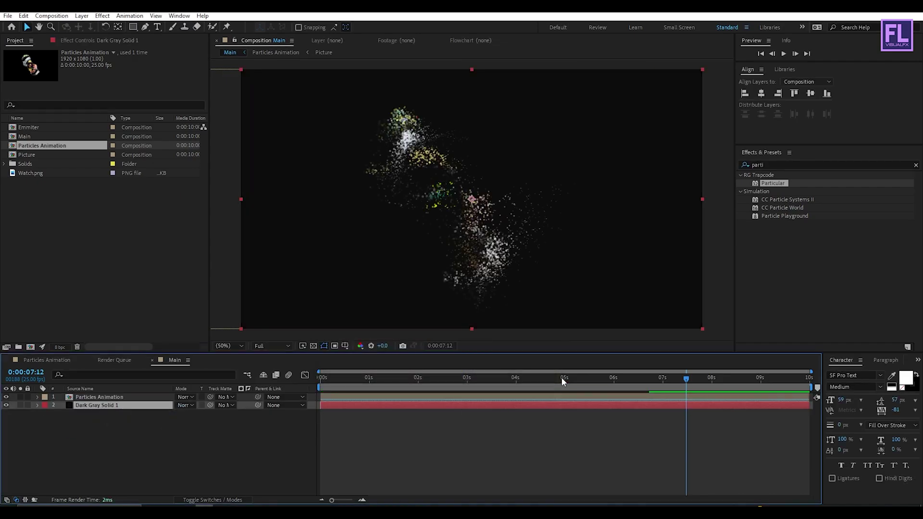
pyautogui.moveTo(563, 379); pyautogui.dragTo(613, 376)
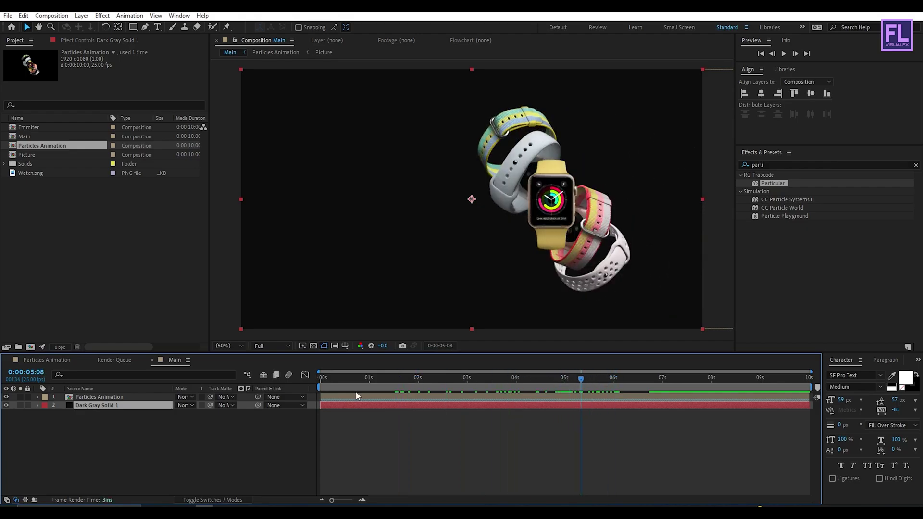
# - Create a null object in the Main composition and parent the Particles Animation layer to it
pyautogui.click(129, 431)
pyautogui.rightClick(93, 432)
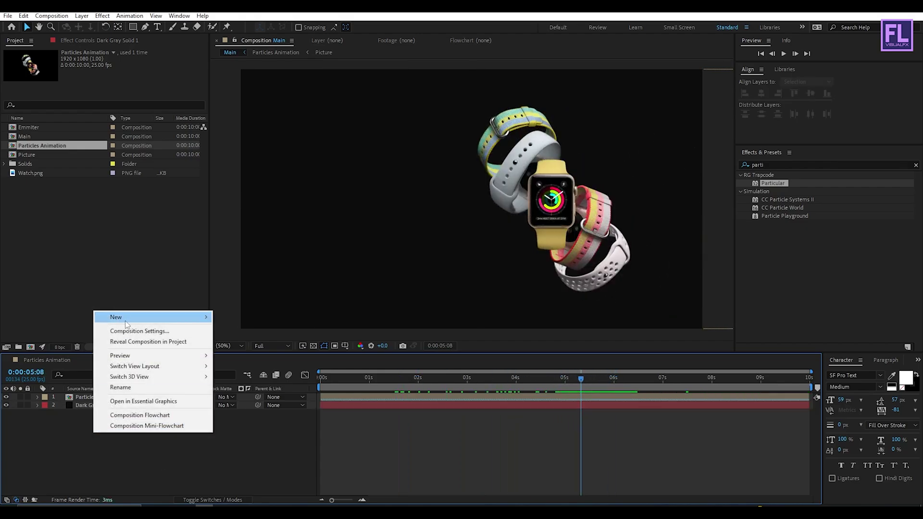
pyautogui.moveTo(124, 317)
pyautogui.click(280, 374)
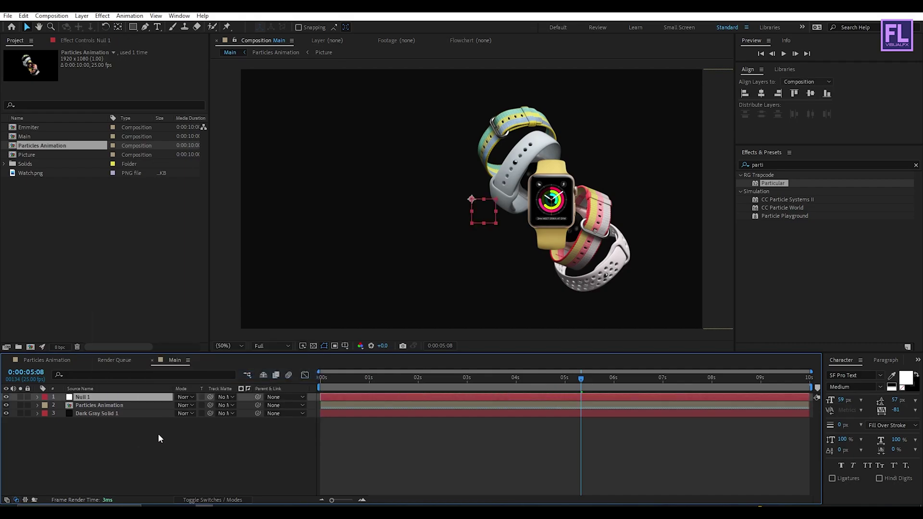
pyautogui.click(117, 405)
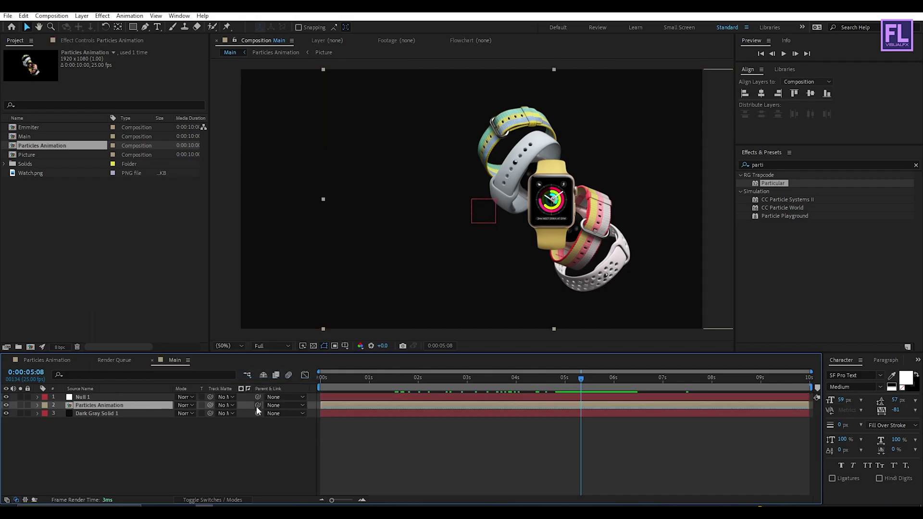
pyautogui.moveTo(258, 405); pyautogui.dragTo(82, 397)
# - Keyframe the null's X Position at 0:00:02:15, and at 0:00:07:06 lower it to make a slow leftward drift
pyautogui.moveTo(575, 379); pyautogui.dragTo(447, 380)
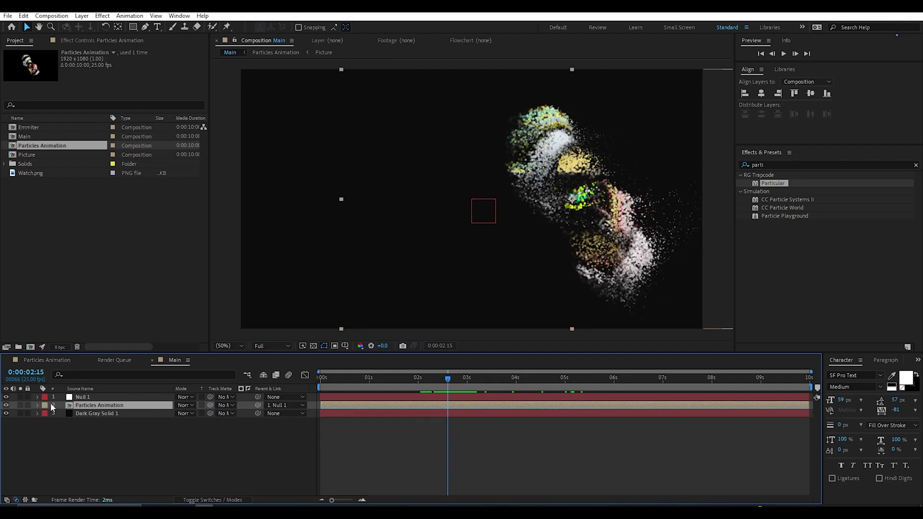
pyautogui.click(95, 397)
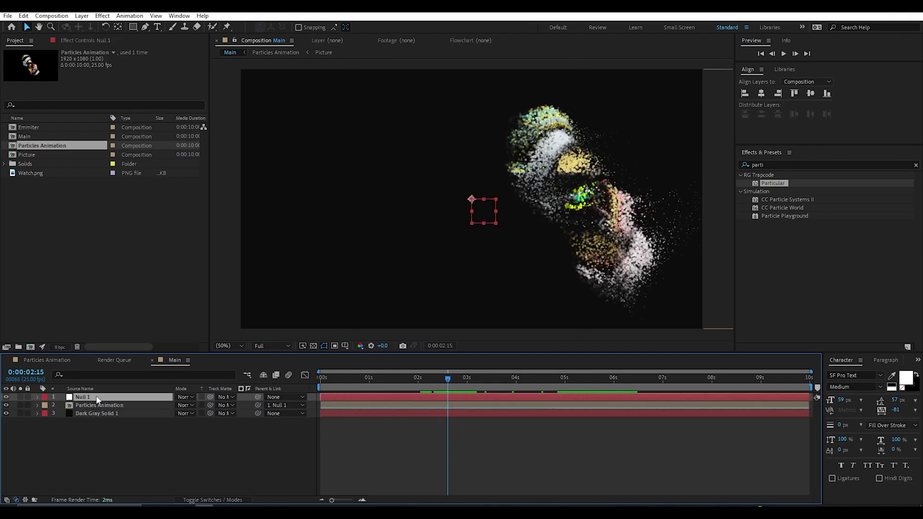
pyautogui.press('p')
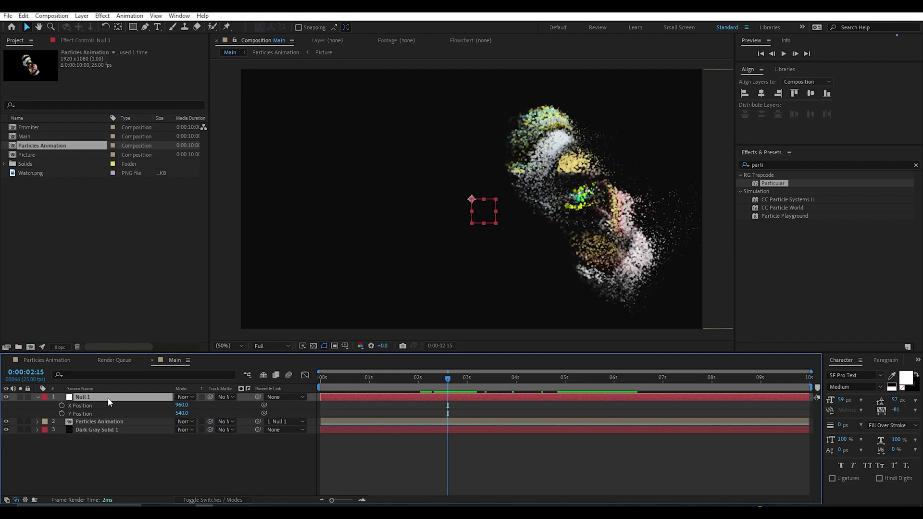
pyautogui.click(60, 405)
pyautogui.moveTo(447, 379); pyautogui.dragTo(675, 386)
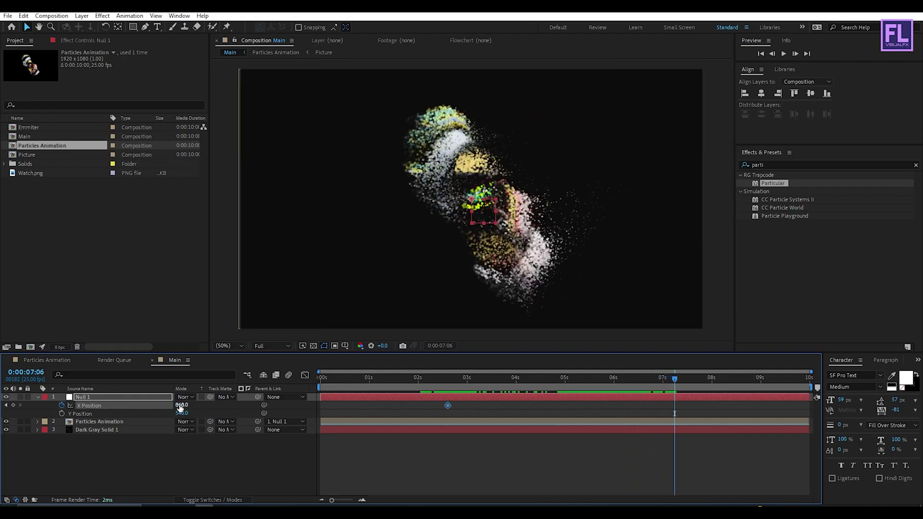
pyautogui.moveTo(181, 405); pyautogui.dragTo(133, 404)
# - Play back the animation from the start to check the null's added drift
pyautogui.moveTo(548, 379); pyautogui.dragTo(284, 380)
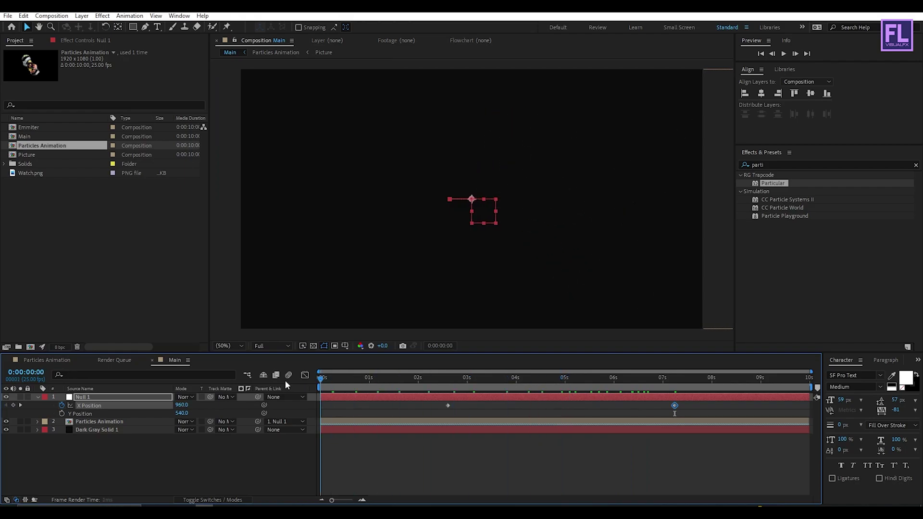
pyautogui.press('space')
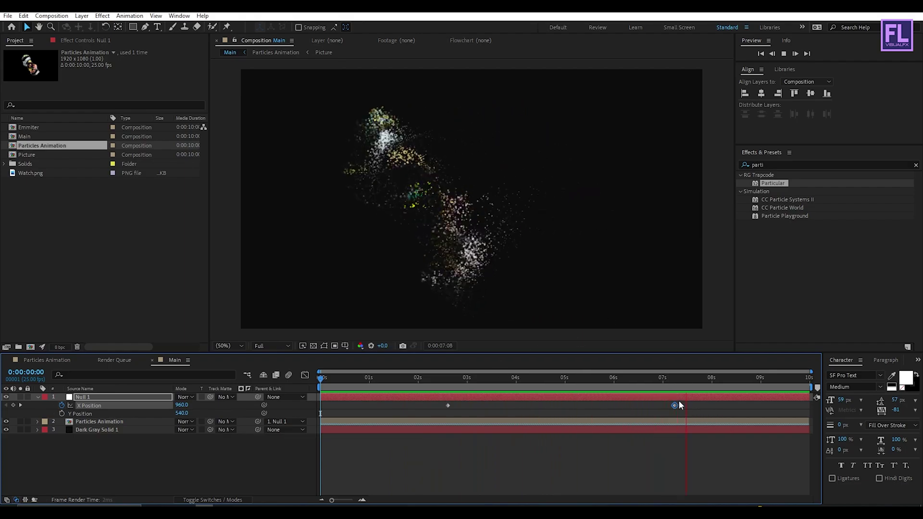
pyautogui.moveTo(634, 380); pyautogui.dragTo(575, 379)
# - Import the Logo file from the Project File folder and place it in the Main composition, up and left of the watch
pyautogui.click(38, 397)
pyautogui.click(74, 248)
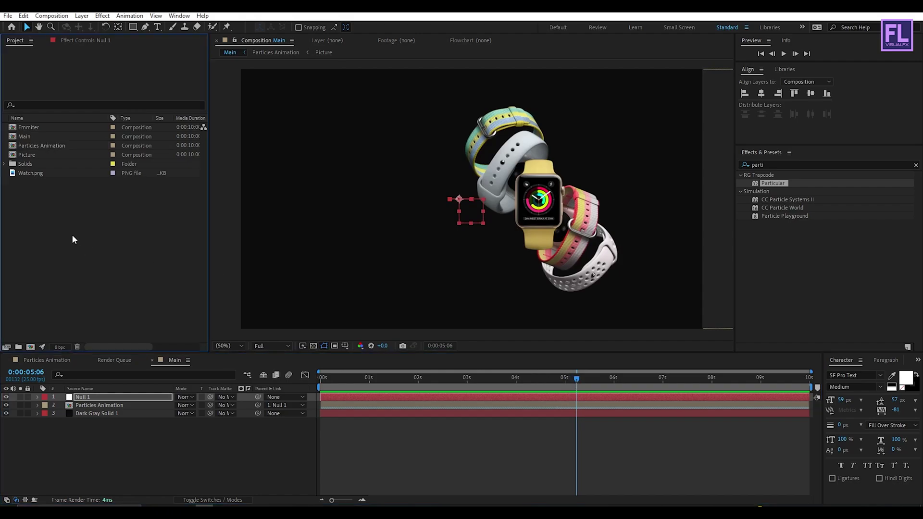
pyautogui.hotkey('alt', 'Tab')
pyautogui.click(441, 240)
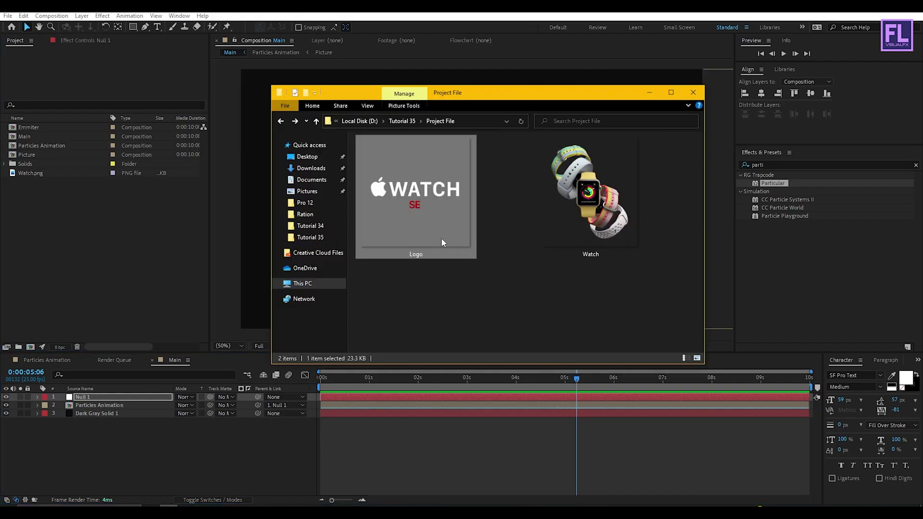
pyautogui.moveTo(441, 239); pyautogui.dragTo(97, 225)
pyautogui.moveTo(44, 137); pyautogui.dragTo(422, 169)
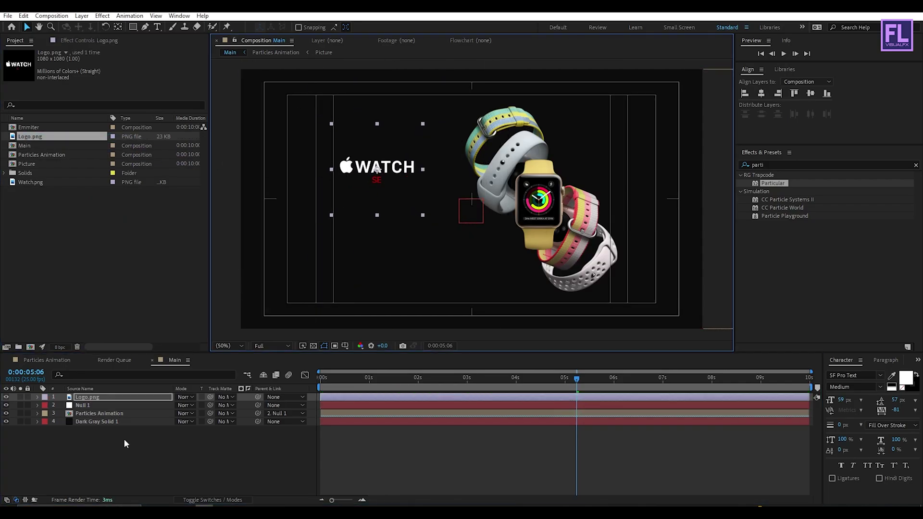
# - Paste the "A great deal to love." text layer below the logo, enlarge it, and scale the logo down slightly
pyautogui.hotkey('ctrl', 'v')
pyautogui.hotkey('ctrl', 't')
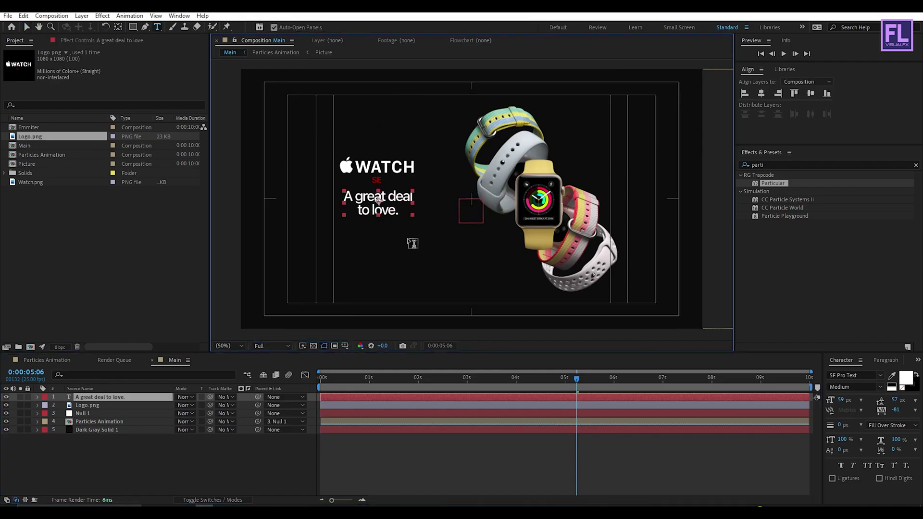
pyautogui.press('v')
pyautogui.moveTo(412, 215); pyautogui.dragTo(435, 197)
pyautogui.click(379, 167)
pyautogui.click(393, 226)
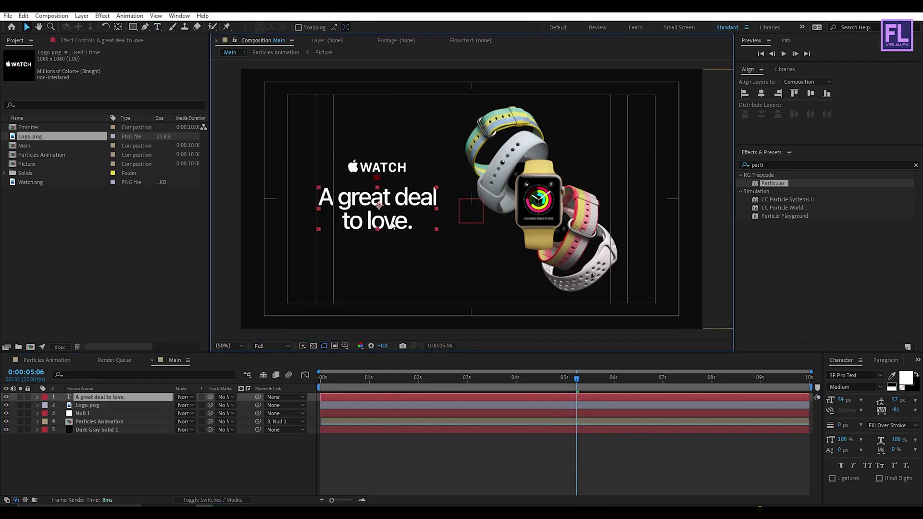
# - Duplicate the tagline, place the copy below it, change its text to "From $249" and scale it down to a small price line
pyautogui.hotkey('ctrl', 'd')
pyautogui.moveTo(393, 212); pyautogui.dragTo(395, 259)
pyautogui.doubleClick(395, 259)
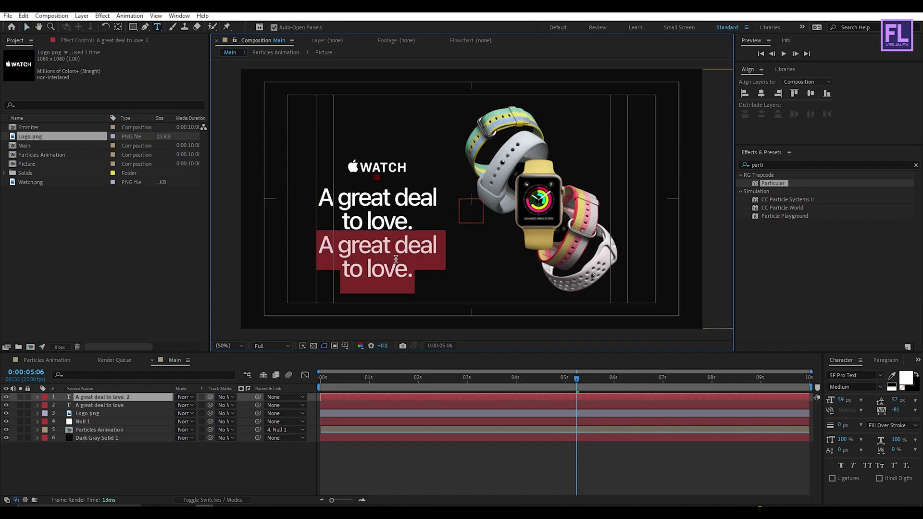
pyautogui.write('From $24')
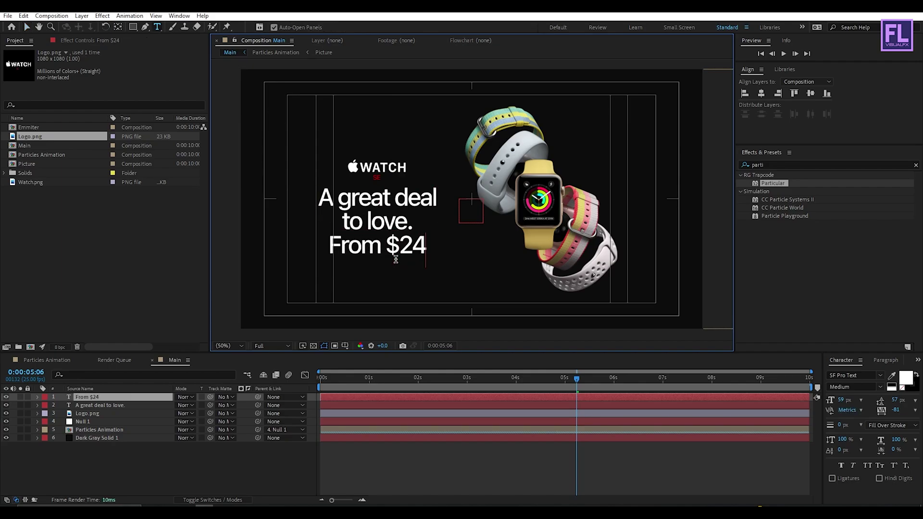
pyautogui.write('9')
pyautogui.press('Escape')
pyautogui.press('v')
pyautogui.moveTo(434, 257); pyautogui.dragTo(443, 234)
# - Enlarge the tagline slightly, and shift the logo, tagline and price line together slightly to the right
pyautogui.click(385, 212)
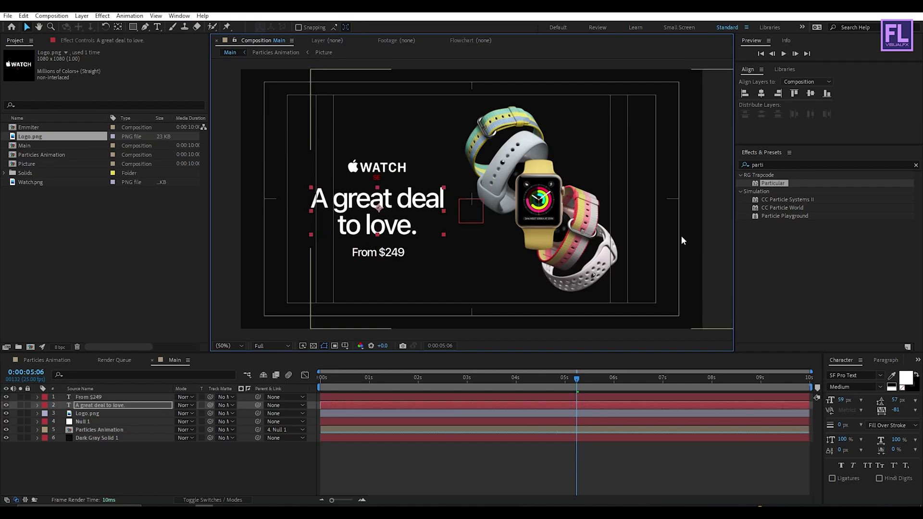
pyautogui.keyDown('shift'); pyautogui.click(378, 252); pyautogui.keyUp('shift')
pyautogui.keyDown('shift'); pyautogui.click(380, 167); pyautogui.keyUp('shift')
pyautogui.moveTo(381, 215); pyautogui.dragTo(392, 216)
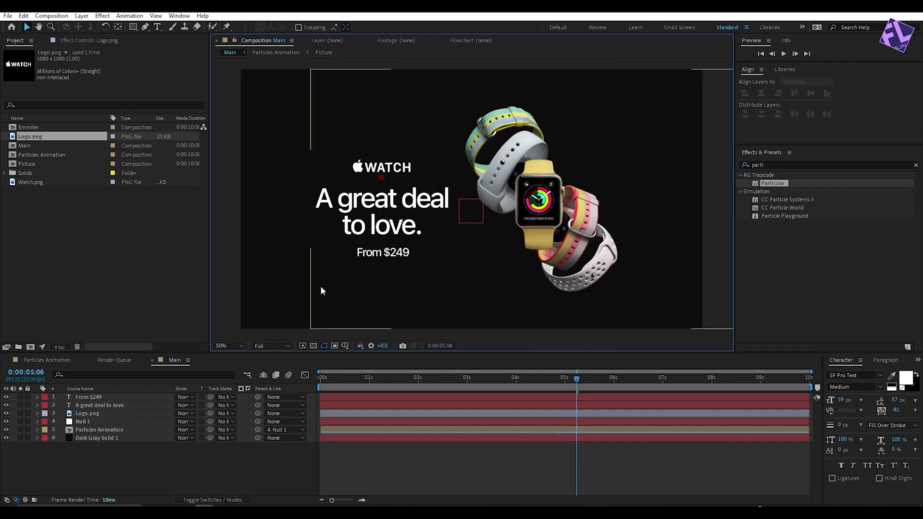
# - Trim the starts of the logo, tagline and price layers to 0:00:04:06
pyautogui.click(87, 413)
pyautogui.keyDown('shift'); pyautogui.click(89, 397); pyautogui.keyUp('shift')
pyautogui.moveTo(322, 397); pyautogui.dragTo(530, 399)
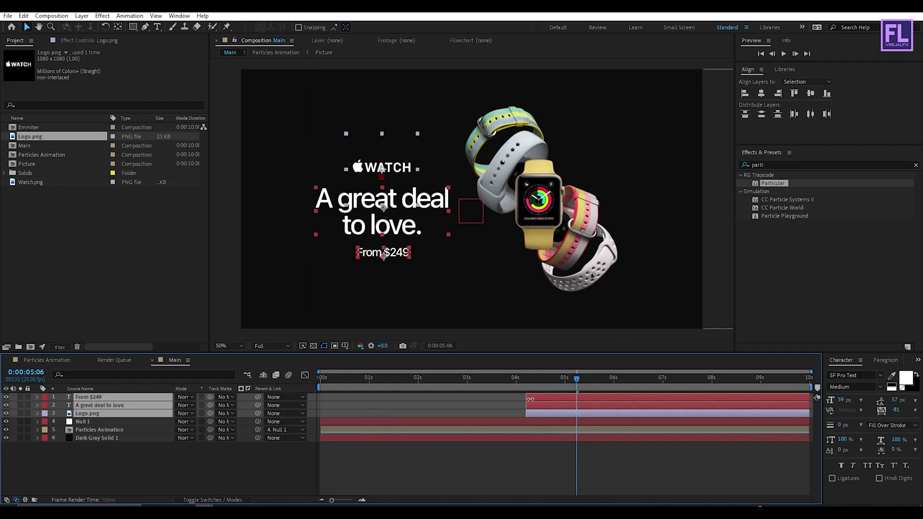
pyautogui.moveTo(310, 387); pyautogui.dragTo(528, 399)
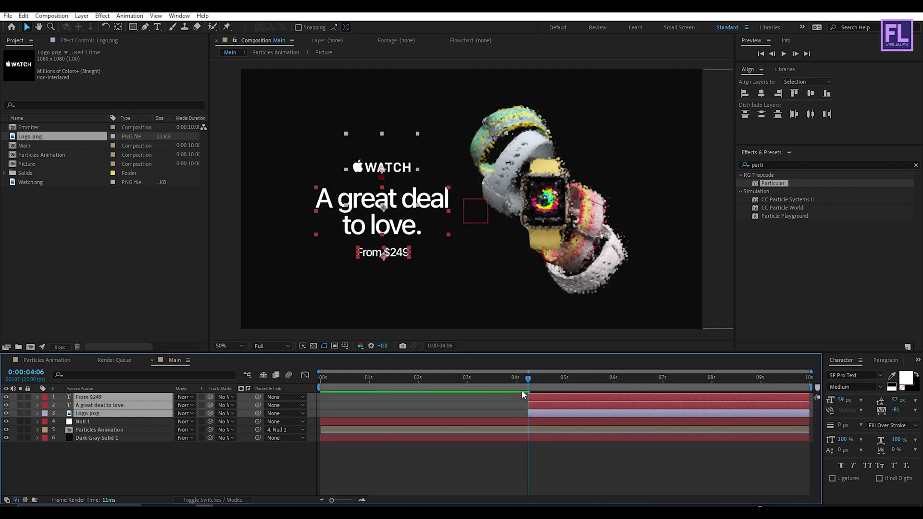
# - Animate Y Position of the logo and both text layers so they rise from lower down at 0:00:04:06 to their current places one second on
pyautogui.press('p')
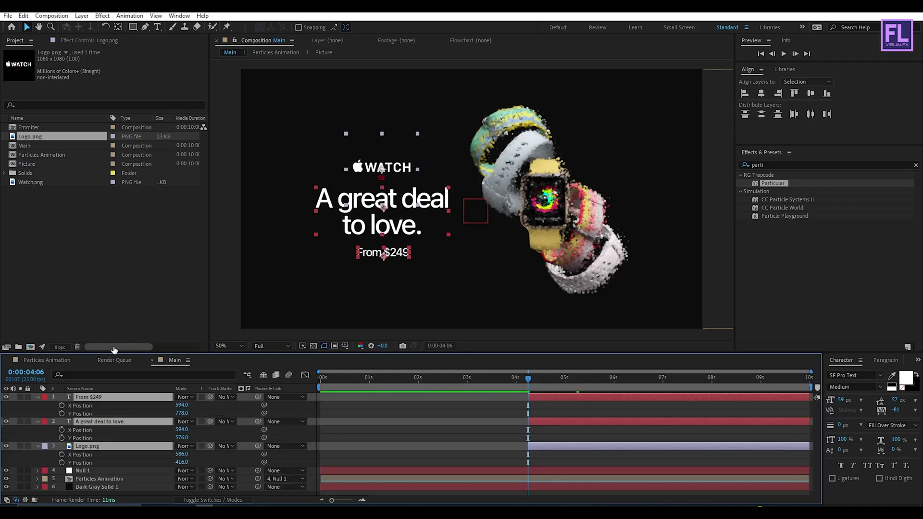
pyautogui.click(60, 413)
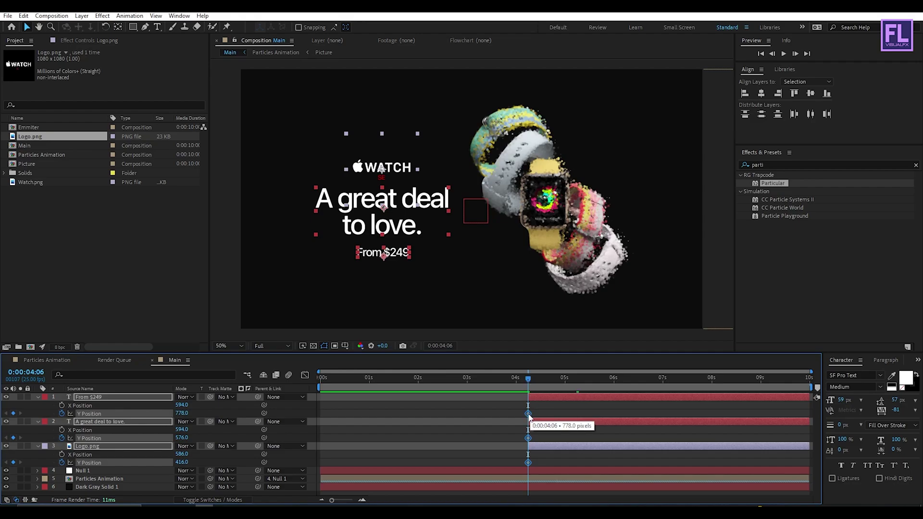
pyautogui.moveTo(529, 416); pyautogui.dragTo(575, 415)
pyautogui.moveTo(403, 204); pyautogui.dragTo(398, 265)
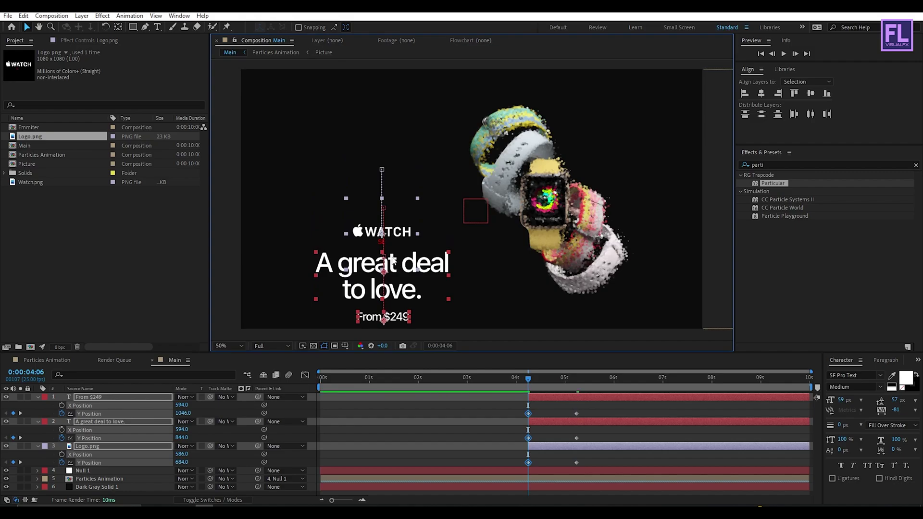
# - Keyframe Opacity of the logo and both text layers from 0% at 0:00:04:06 to 100% at 0:00:05:07
pyautogui.press('t')
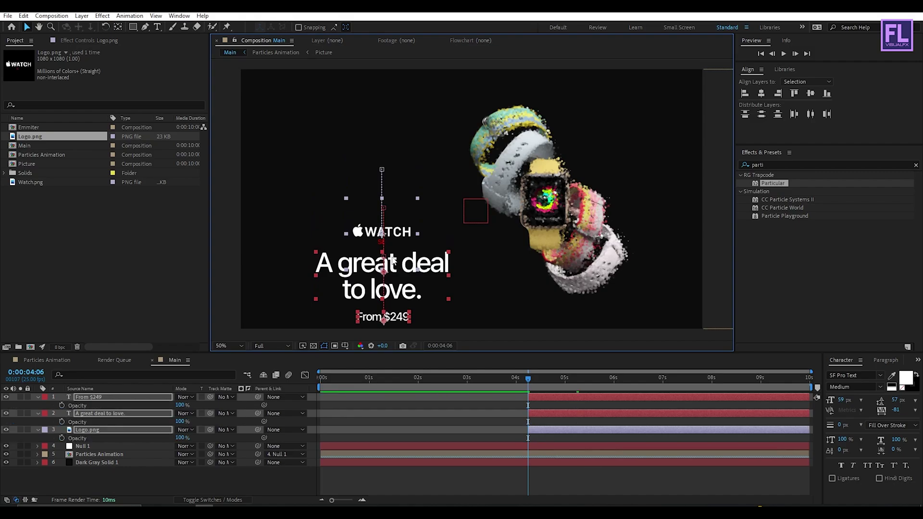
pyautogui.click(61, 406)
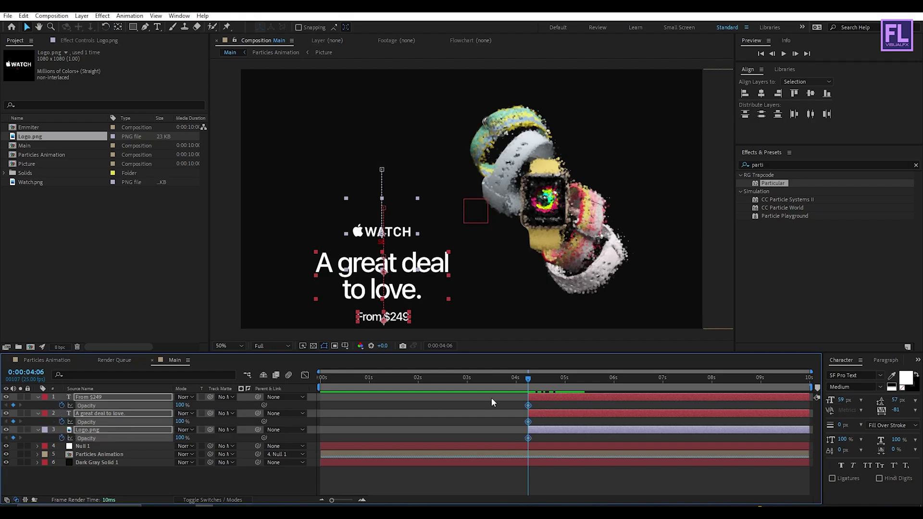
pyautogui.moveTo(177, 406); pyautogui.dragTo(187, 407)
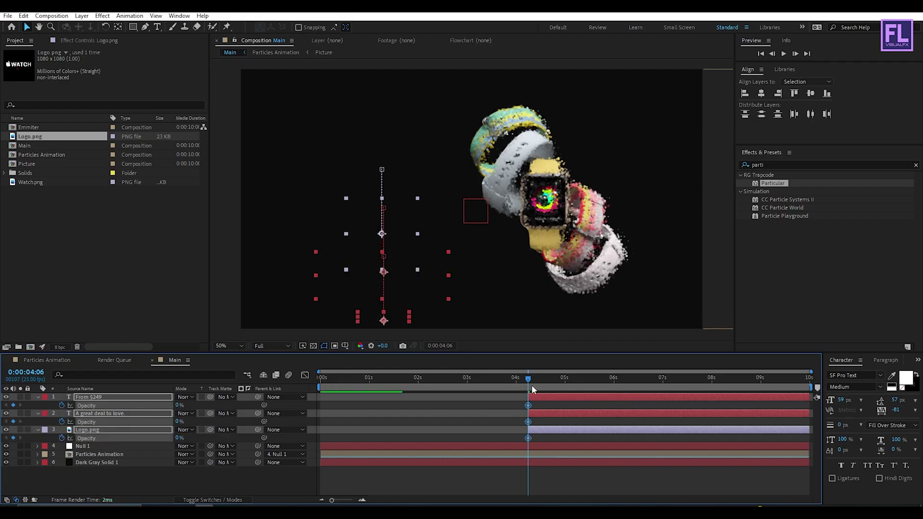
pyautogui.moveTo(531, 385); pyautogui.dragTo(581, 387)
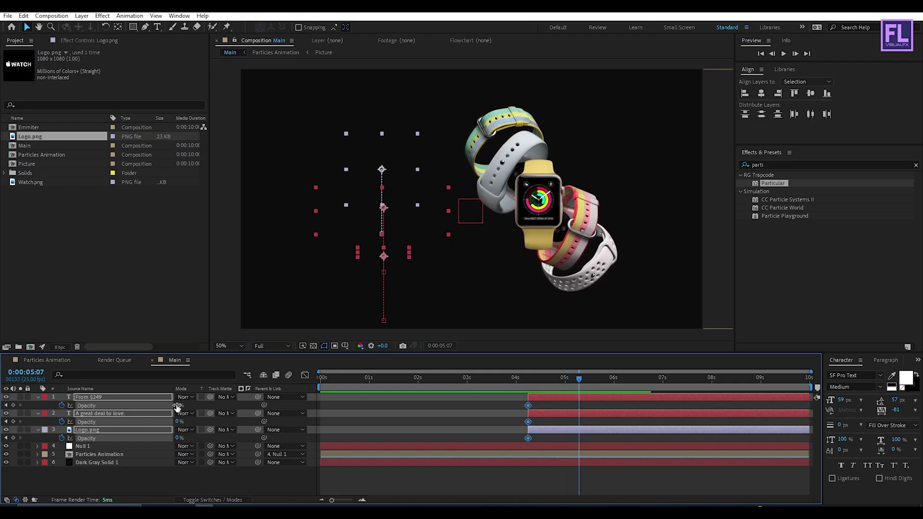
pyautogui.moveTo(177, 407); pyautogui.dragTo(308, 403)
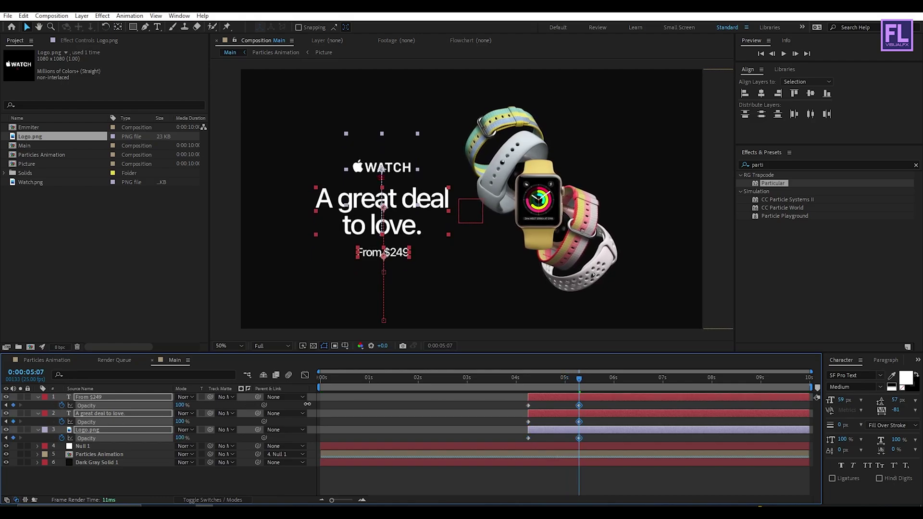
# - Apply Easy Ease to all Y Position and Opacity keyframes of the three layers, and reshape their speed curve to start fast and settle slowly
pyautogui.press('u')
pyautogui.click(594, 407)
pyautogui.moveTo(595, 407); pyautogui.dragTo(503, 462)
pyautogui.press('F9')
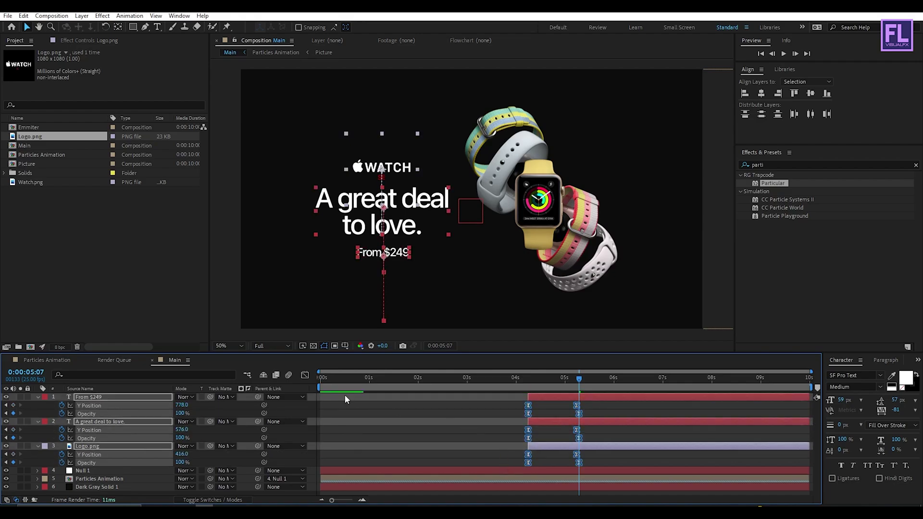
pyautogui.click(305, 375)
pyautogui.moveTo(615, 407); pyautogui.dragTo(554, 419)
# - Play back the logo and text entrance from just before 0:00:04:06, and close the Graph Editor
pyautogui.click(520, 377)
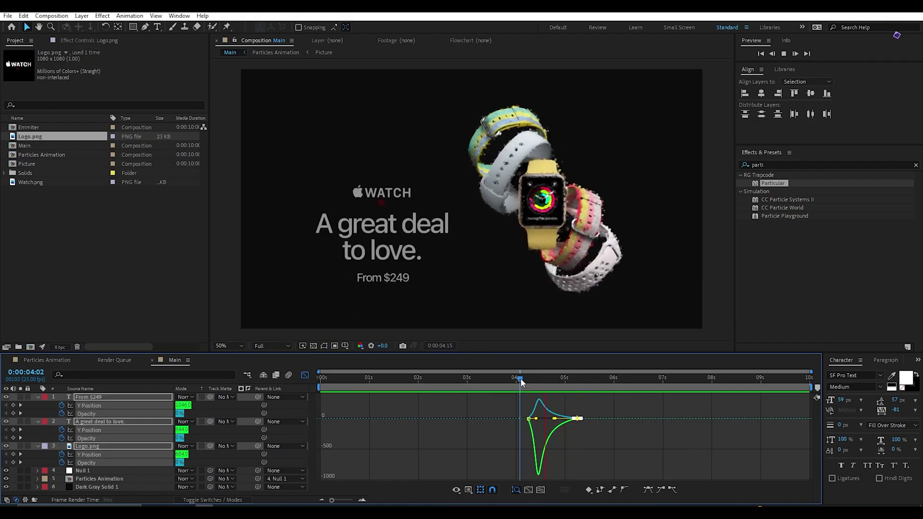
pyautogui.moveTo(520, 378); pyautogui.dragTo(510, 380)
pyautogui.press('space')
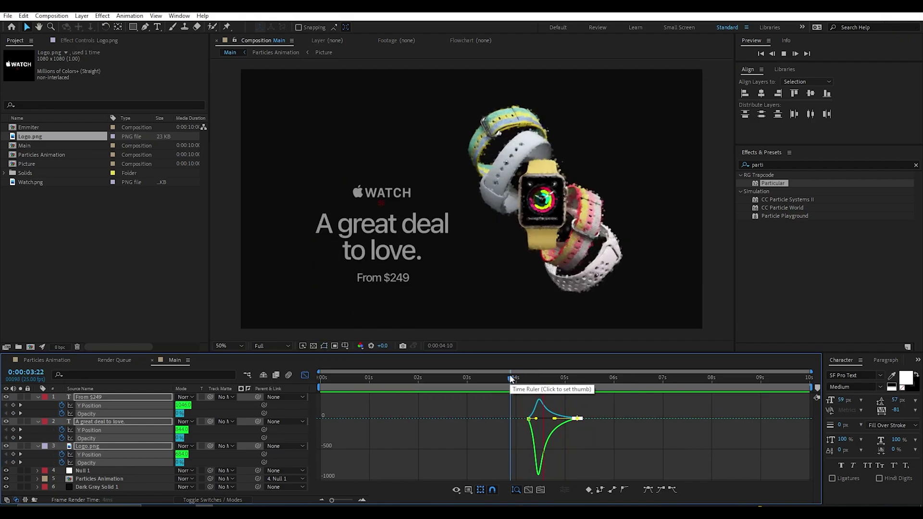
pyautogui.press('space')
pyautogui.click(306, 375)
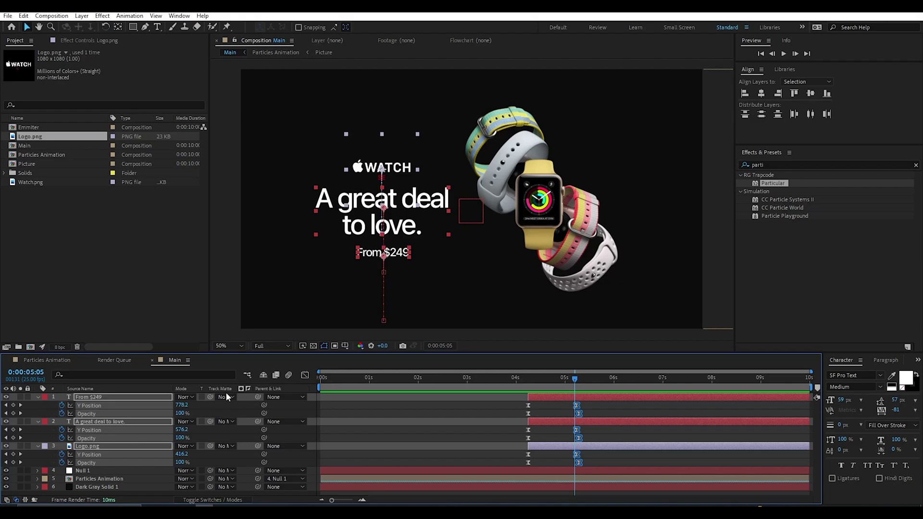
# - Collapse the layers' properties and stagger the tagline and price layers so each starts a few frames after the one before, following the logo
pyautogui.click(38, 397)
pyautogui.click(532, 443)
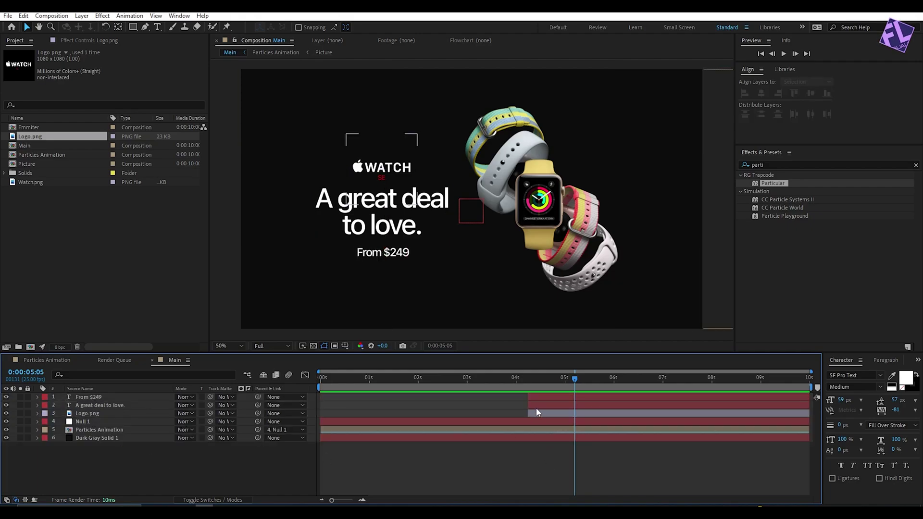
pyautogui.click(537, 407)
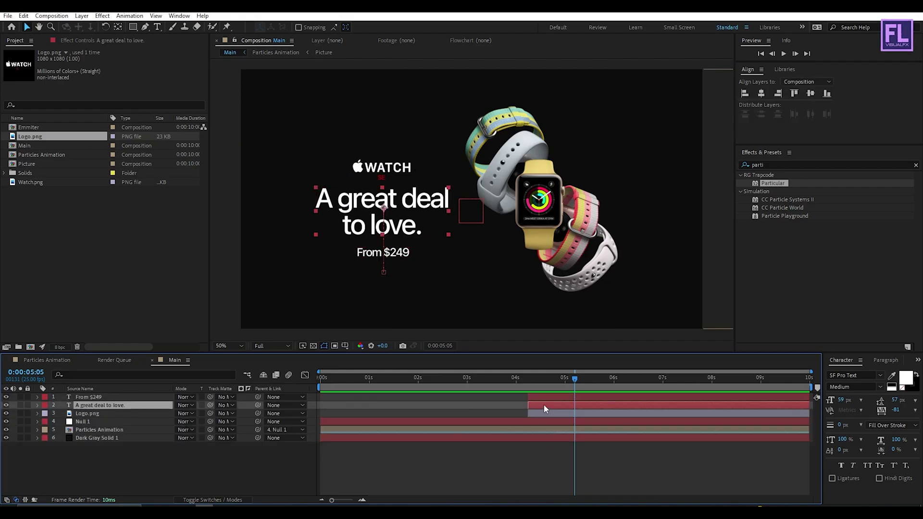
pyautogui.keyDown('shift'); pyautogui.click(546, 397); pyautogui.keyUp('shift')
pyautogui.moveTo(552, 398); pyautogui.dragTo(563, 396)
pyautogui.click(564, 460)
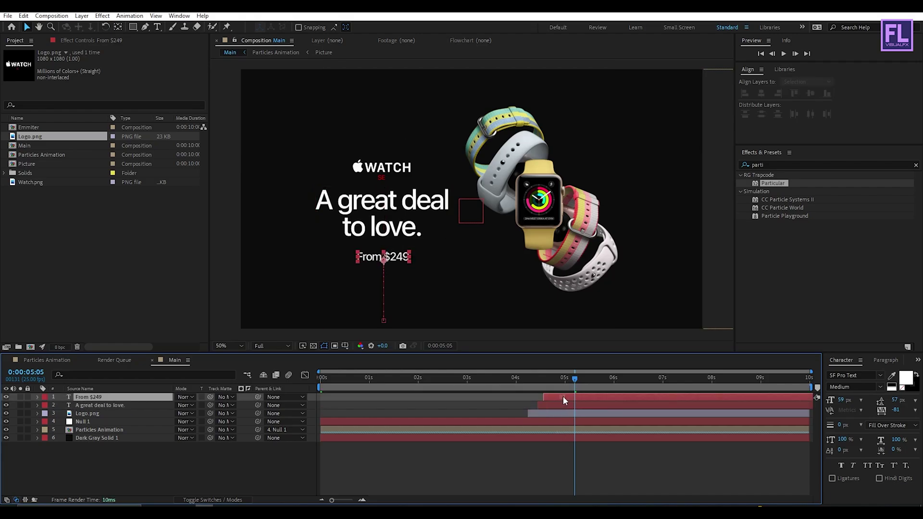
# - Play back the staggered entrance of the logo, tagline and price line
pyautogui.moveTo(511, 372); pyautogui.dragTo(503, 373)
pyautogui.press('space')
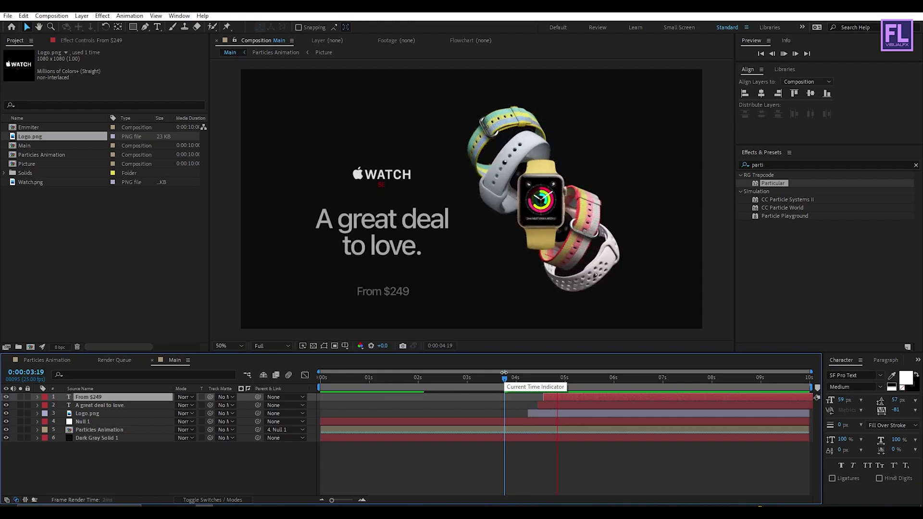
pyautogui.click(479, 382)
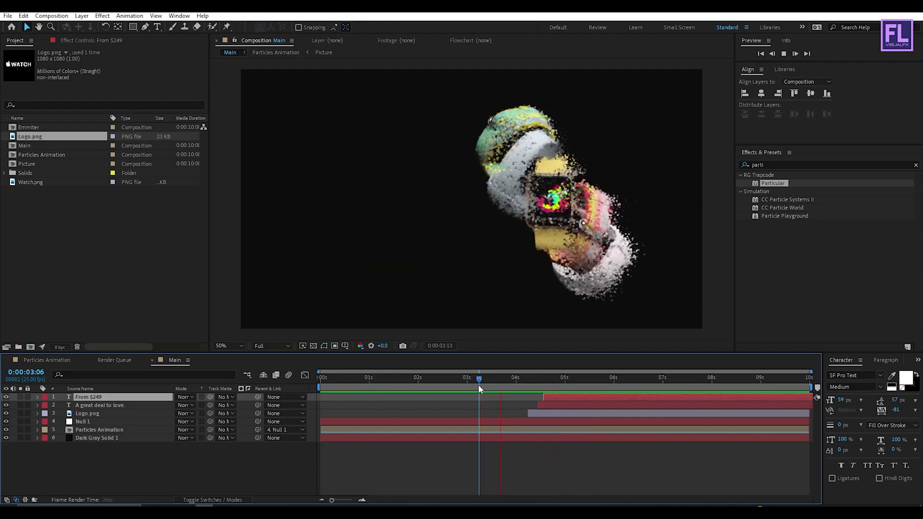
# - Shift the tagline and price layers slightly earlier in time, and play back the entrance
pyautogui.click(556, 406)
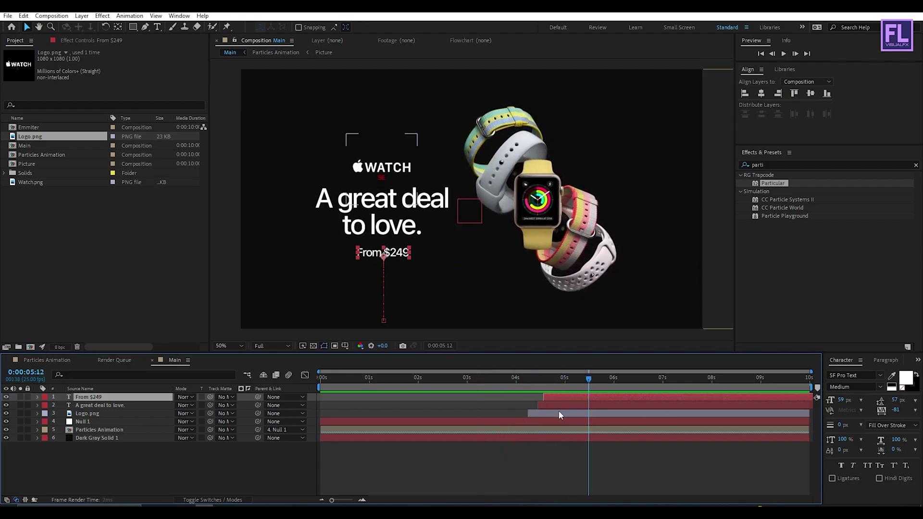
pyautogui.click(558, 396)
pyautogui.click(508, 380)
pyautogui.press('space')
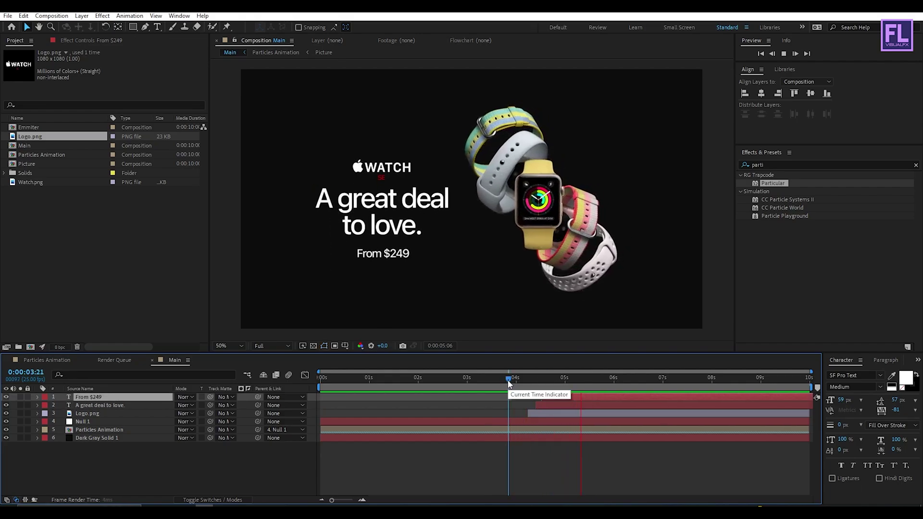
pyautogui.press('space')
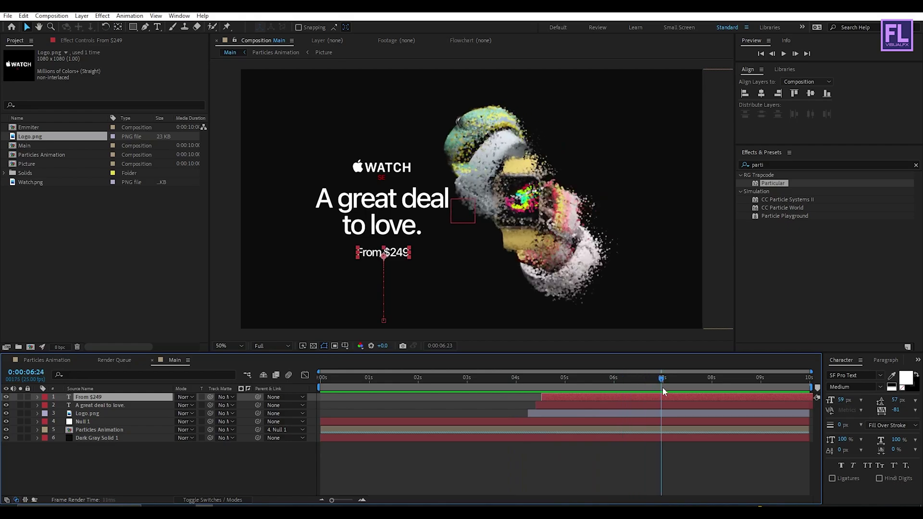
# - Keyframe Y Position of the logo and both text layers at 0:00:06:10, and at 0:00:07:01 move them up to 82, 242 and 444
pyautogui.moveTo(662, 390); pyautogui.dragTo(634, 388)
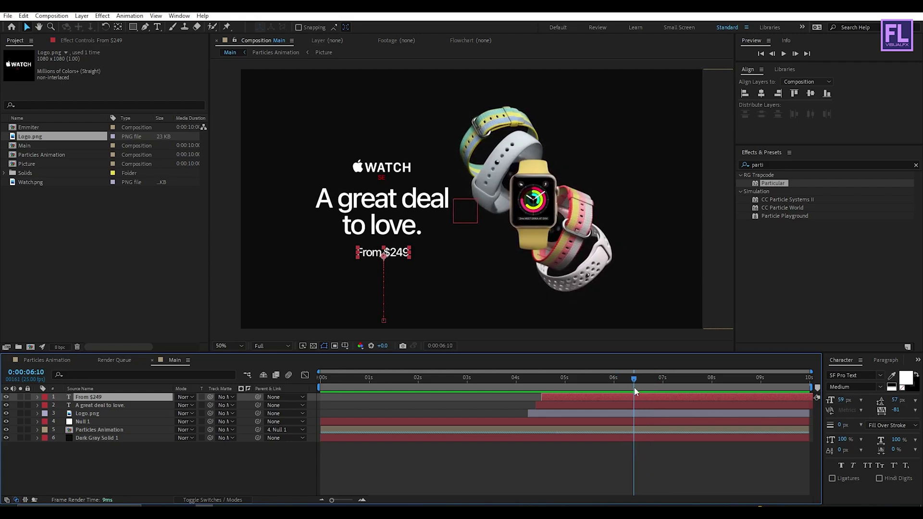
pyautogui.keyDown('shift'); pyautogui.click(107, 412); pyautogui.keyUp('shift')
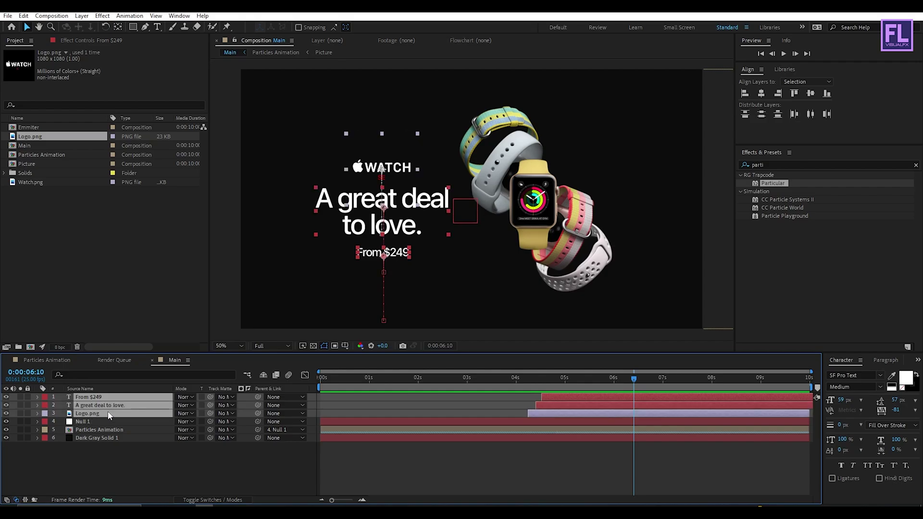
pyautogui.press('u')
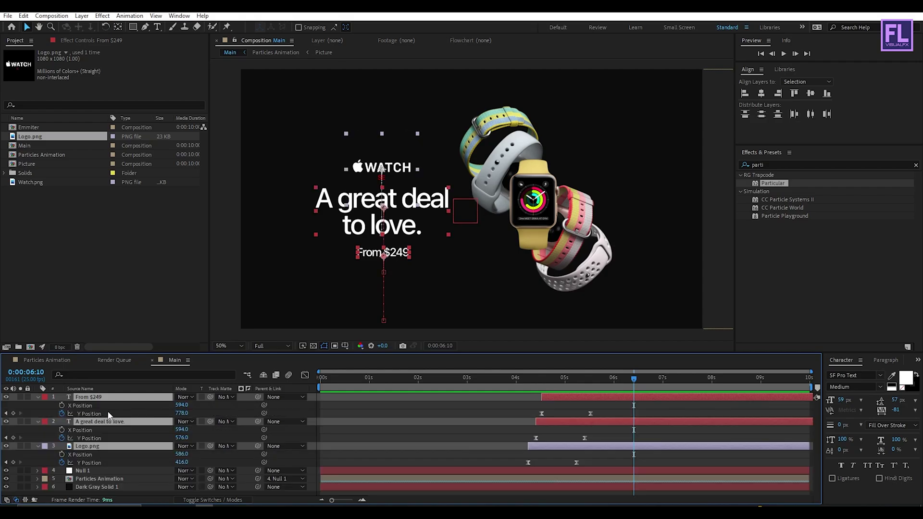
pyautogui.click(13, 412)
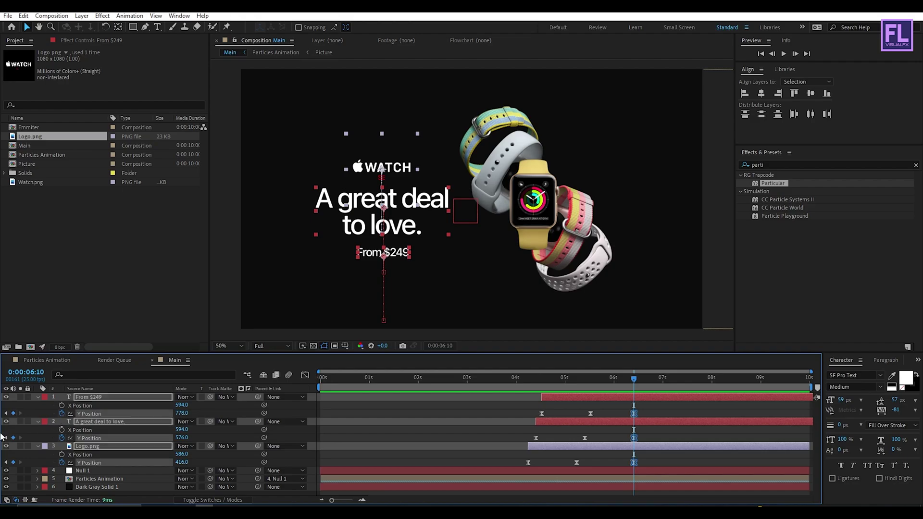
pyautogui.moveTo(635, 381); pyautogui.dragTo(668, 387)
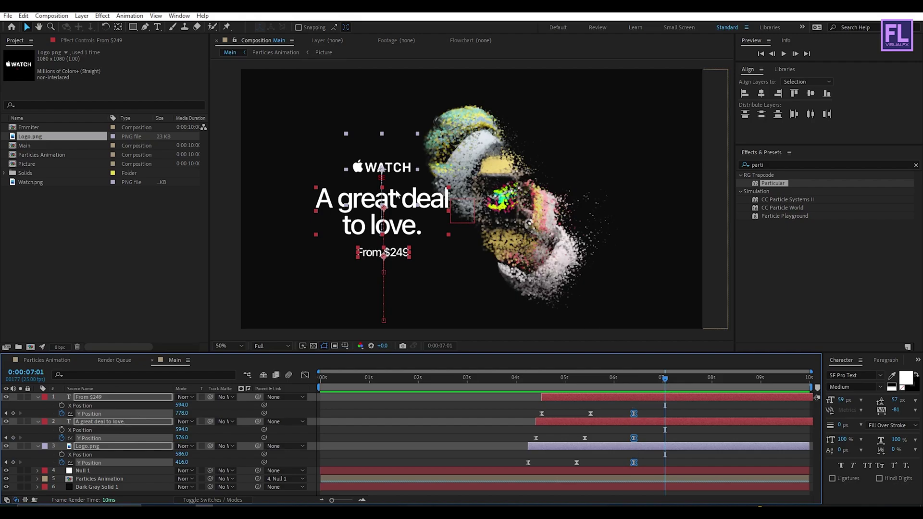
pyautogui.moveTo(397, 206); pyautogui.dragTo(396, 125)
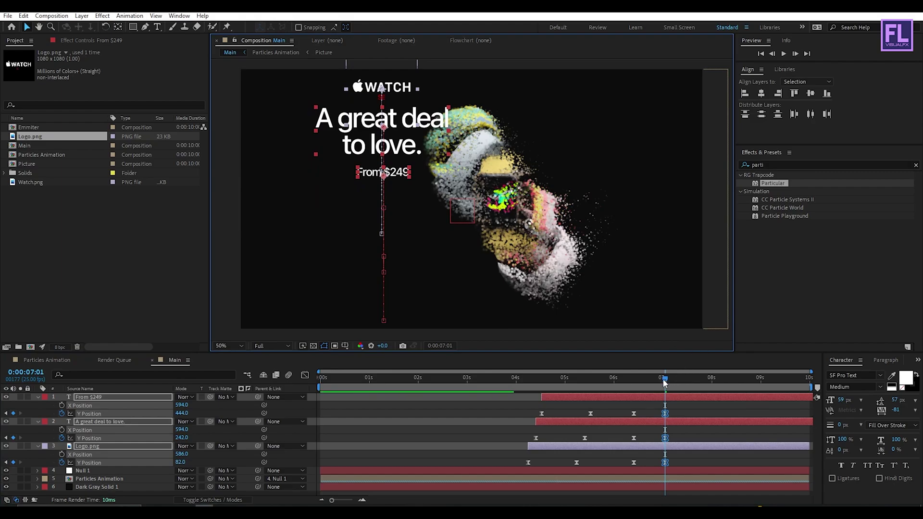
# - Keyframe Opacity of the logo and both text layers at 100% at 0:00:06:10, and at 0% at 0:00:07:01
pyautogui.moveTo(662, 379); pyautogui.dragTo(635, 383)
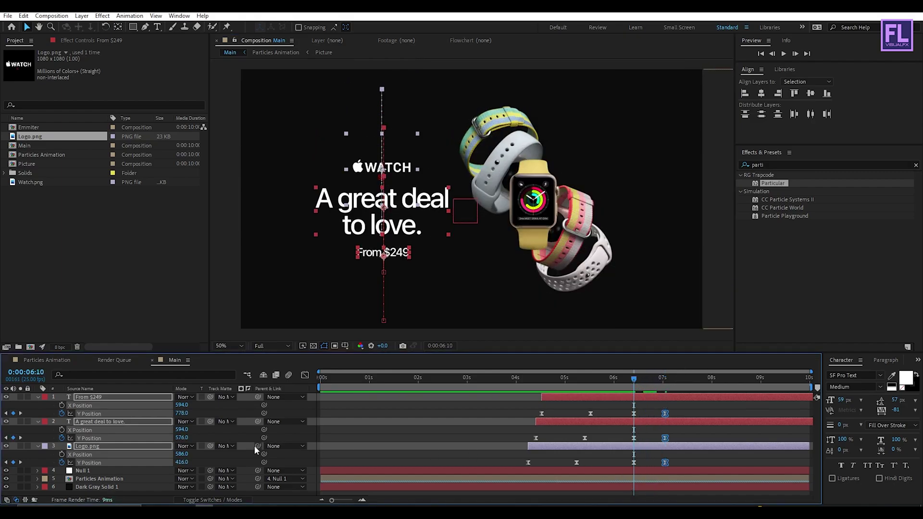
pyautogui.press('t')
pyautogui.click(13, 406)
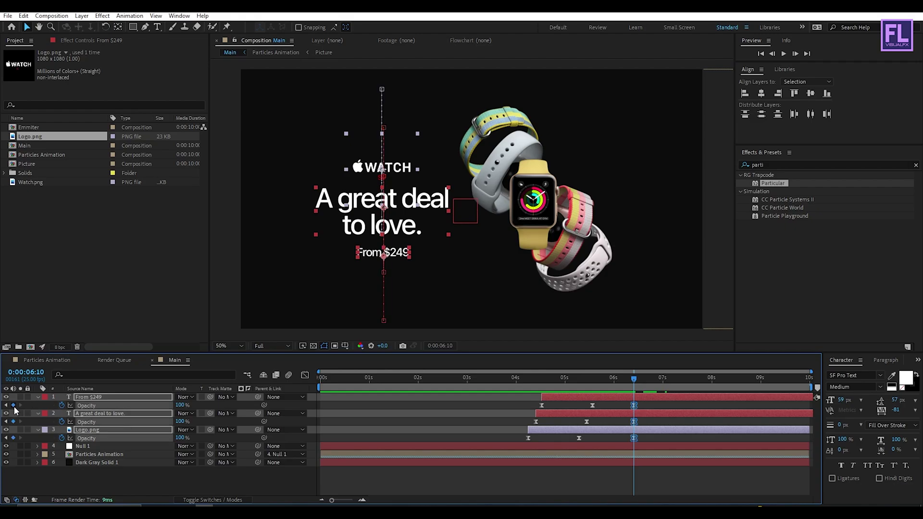
pyautogui.moveTo(635, 380); pyautogui.dragTo(667, 388)
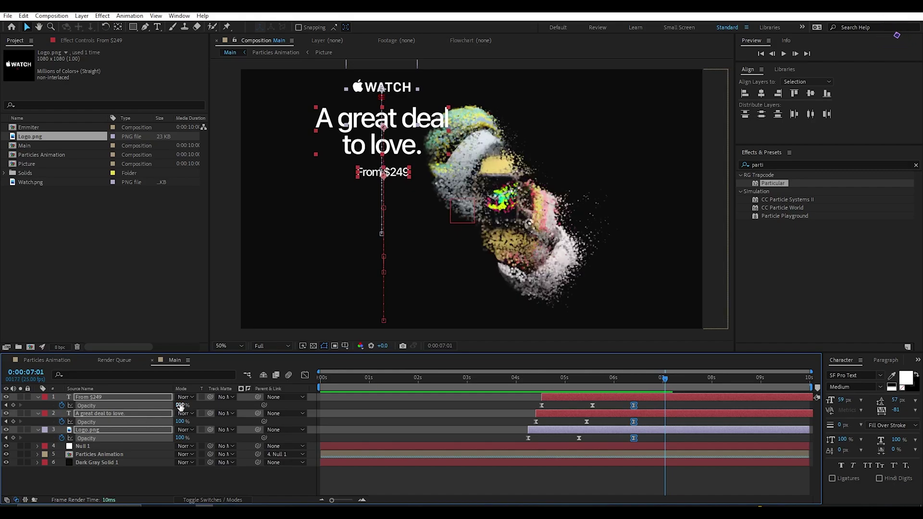
pyautogui.moveTo(180, 406); pyautogui.dragTo(60, 409)
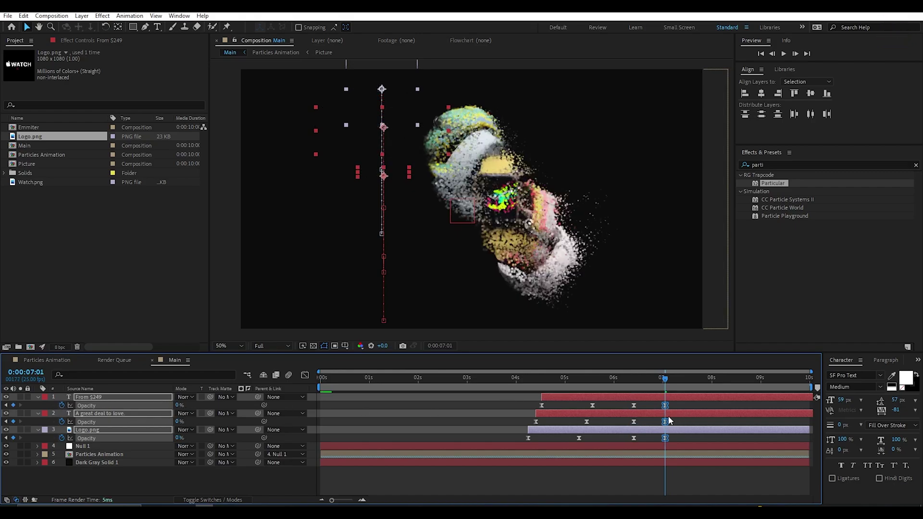
# - Shape the speed curves of the three layers' Y Position and Opacity exit keyframes to start fast and slow gradually into 0:00:07:01, and preview
pyautogui.moveTo(696, 402); pyautogui.dragTo(627, 444)
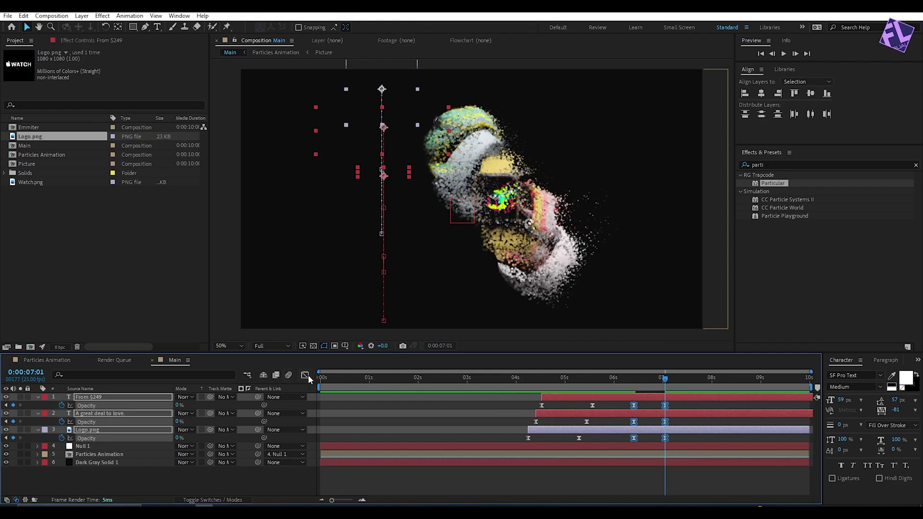
pyautogui.press('u')
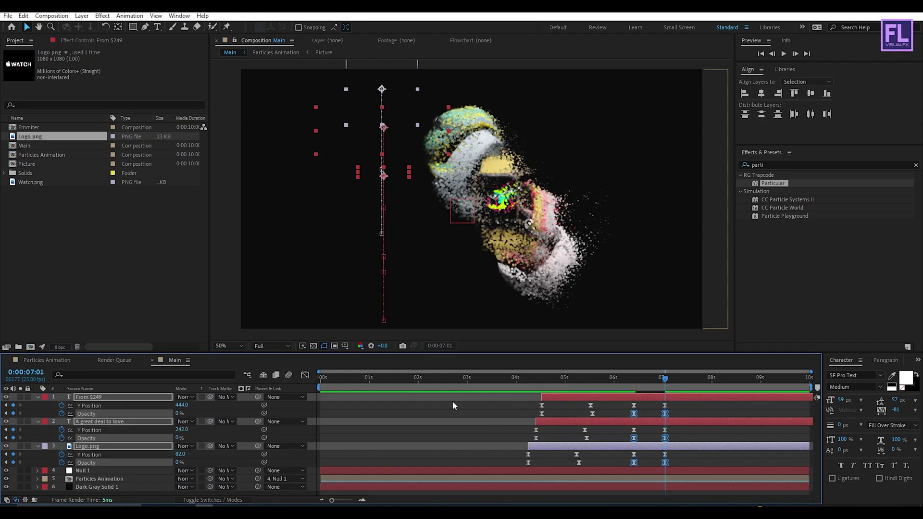
pyautogui.press('u')
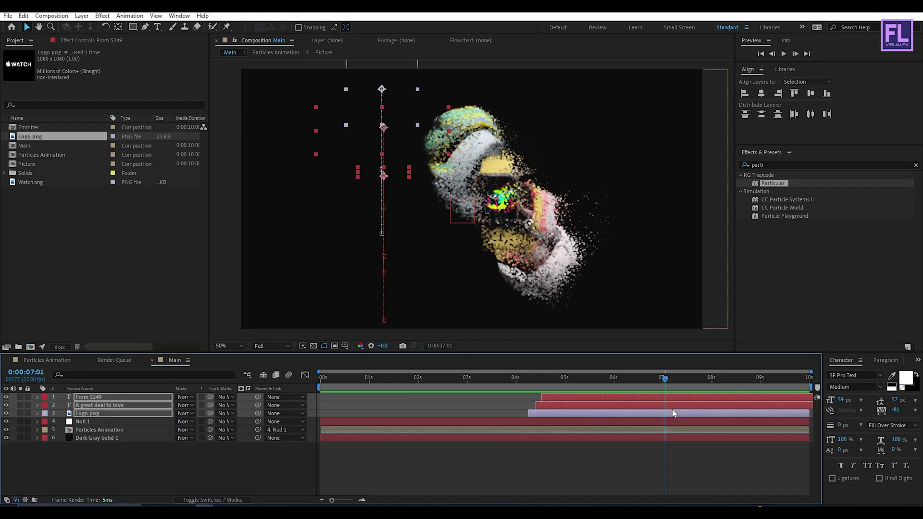
pyautogui.press('u')
pyautogui.moveTo(675, 404); pyautogui.dragTo(611, 452)
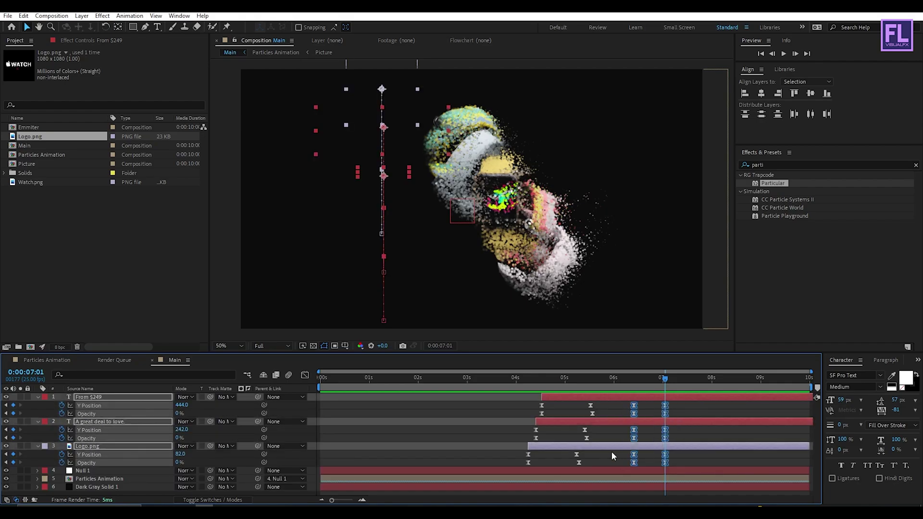
pyautogui.click(304, 375)
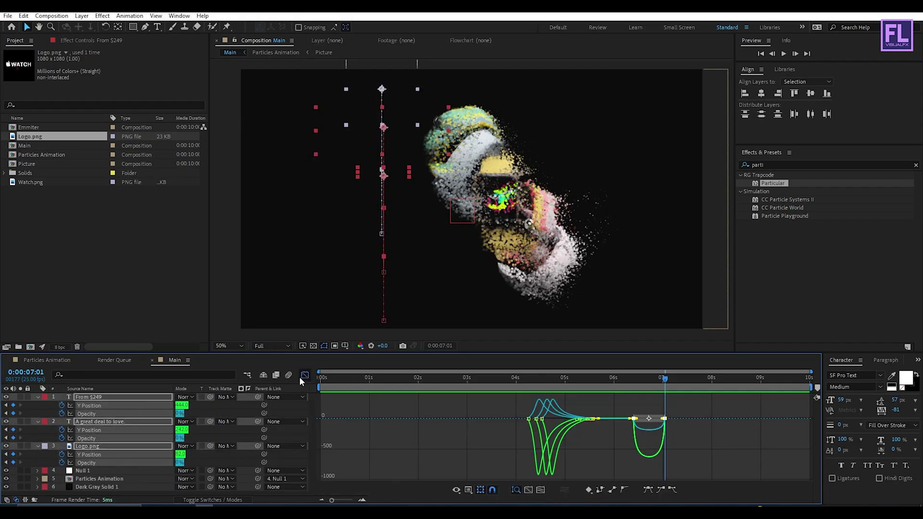
pyautogui.click(664, 418)
pyautogui.moveTo(331, 499); pyautogui.dragTo(345, 502)
pyautogui.click(558, 417)
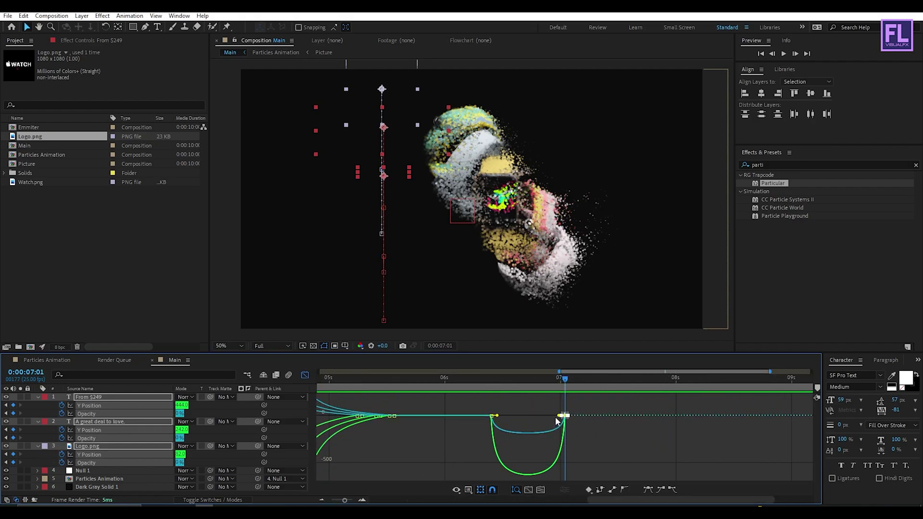
pyautogui.moveTo(559, 416); pyautogui.dragTo(536, 415)
pyautogui.press('space')
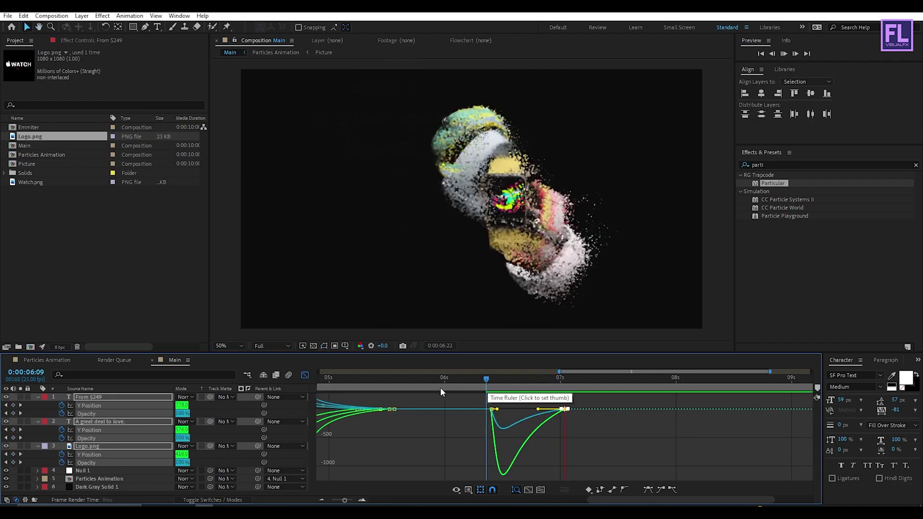
# - Close the graph view, collapse the layers' properties, and play back the whole animation from the start
pyautogui.click(305, 375)
pyautogui.click(39, 397)
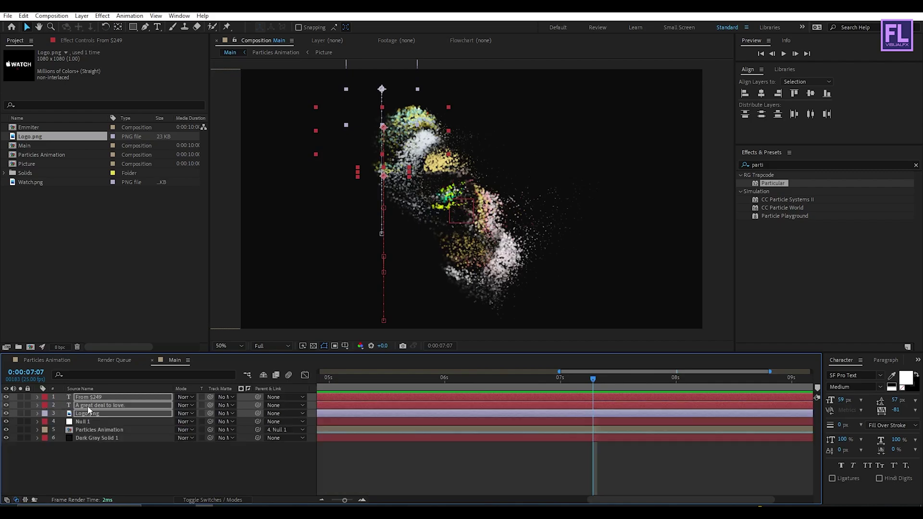
pyautogui.click(593, 461)
pyautogui.moveTo(592, 379); pyautogui.dragTo(573, 379)
pyautogui.press('space')
pyautogui.press('Home')
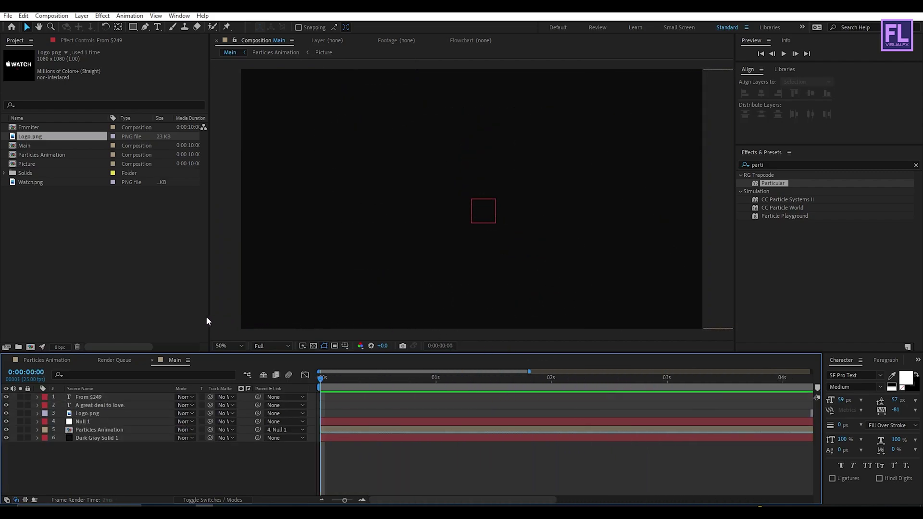
pyautogui.moveTo(344, 500); pyautogui.dragTo(331, 499)
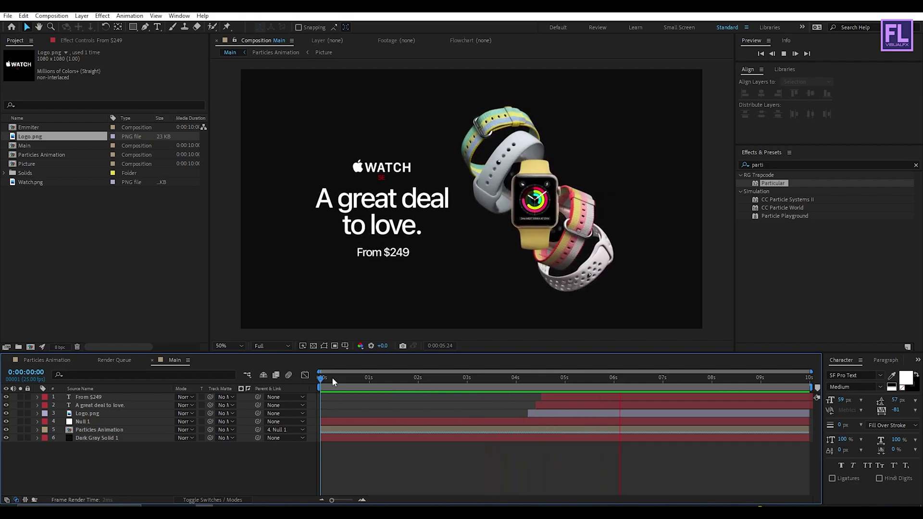
# - Shift the exit keyframes of the logo and both text layers slightly later, play back the exit, and collapse the layers' properties
pyautogui.click(647, 378)
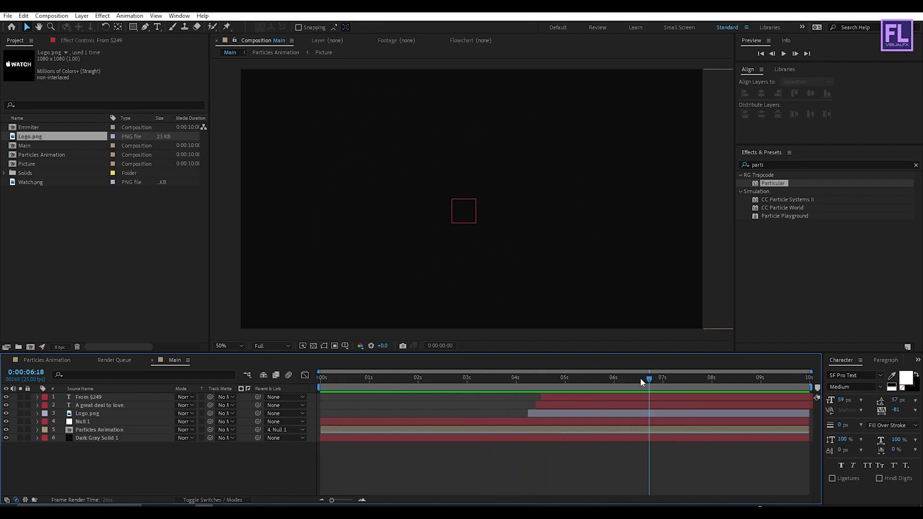
pyautogui.moveTo(640, 378); pyautogui.dragTo(607, 399)
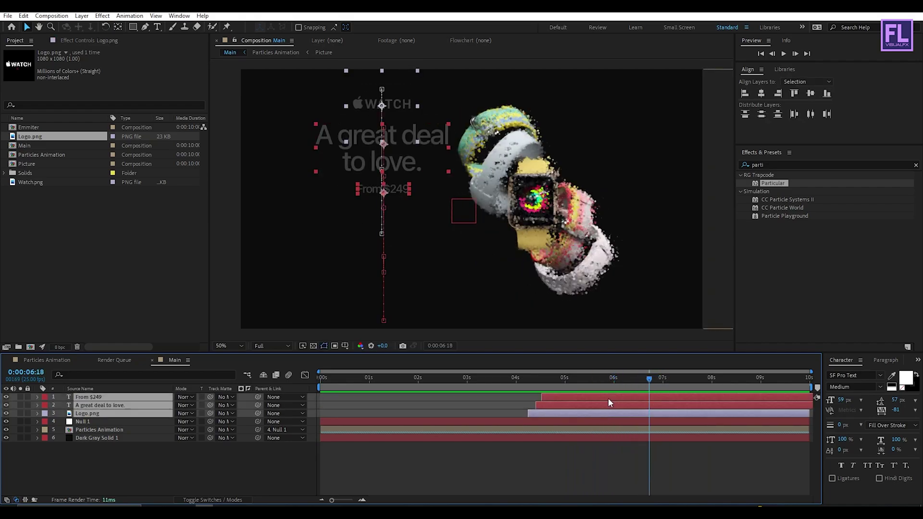
pyautogui.press('u')
pyautogui.moveTo(666, 423); pyautogui.dragTo(605, 462)
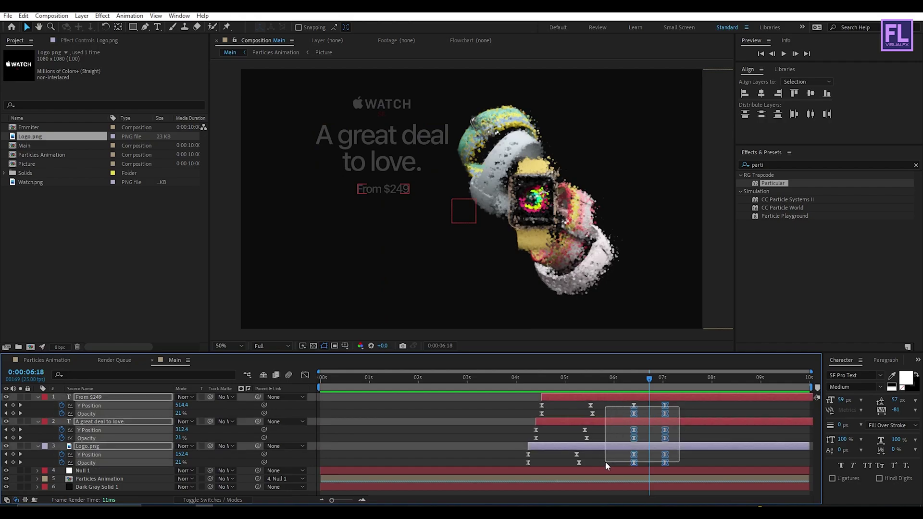
pyautogui.moveTo(649, 379)
pyautogui.mouseDown()
pyautogui.moveTo(613, 377)
pyautogui.moveTo(650, 376)
pyautogui.mouseUp()
pyautogui.moveTo(634, 413); pyautogui.dragTo(645, 388)
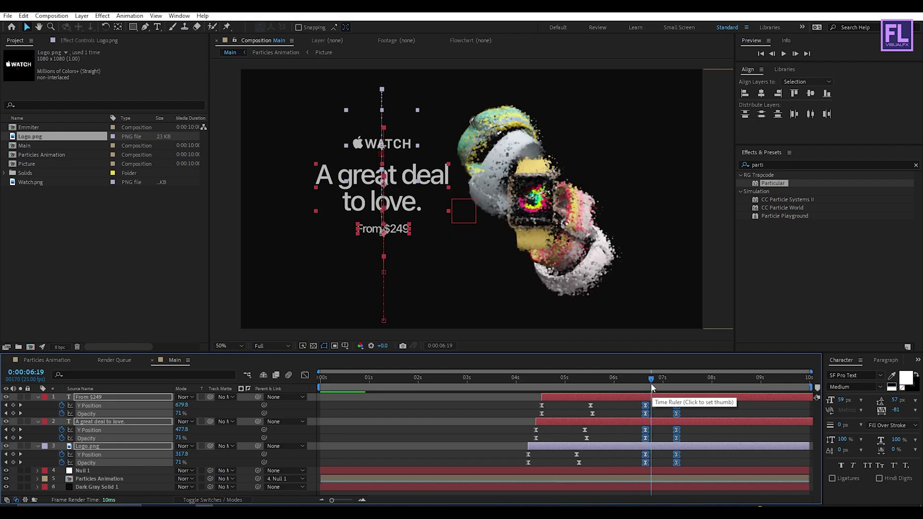
pyautogui.press('space')
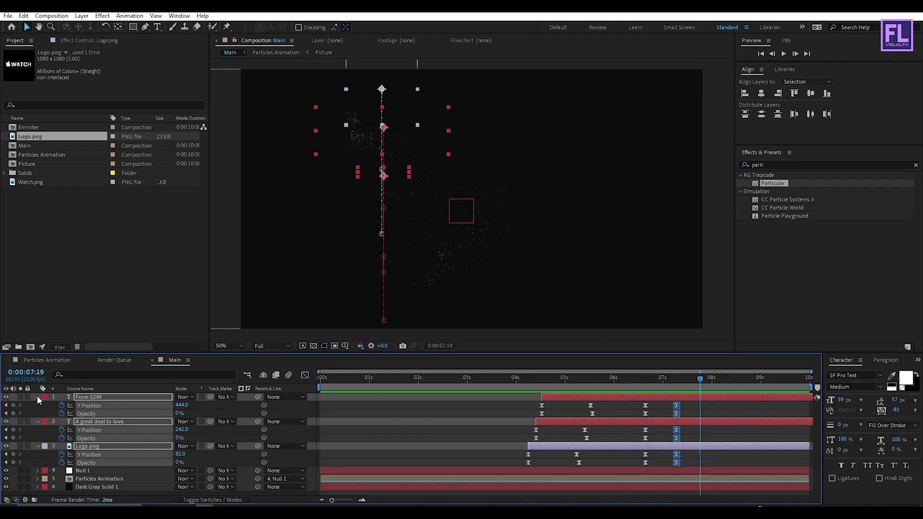
pyautogui.click(38, 397)
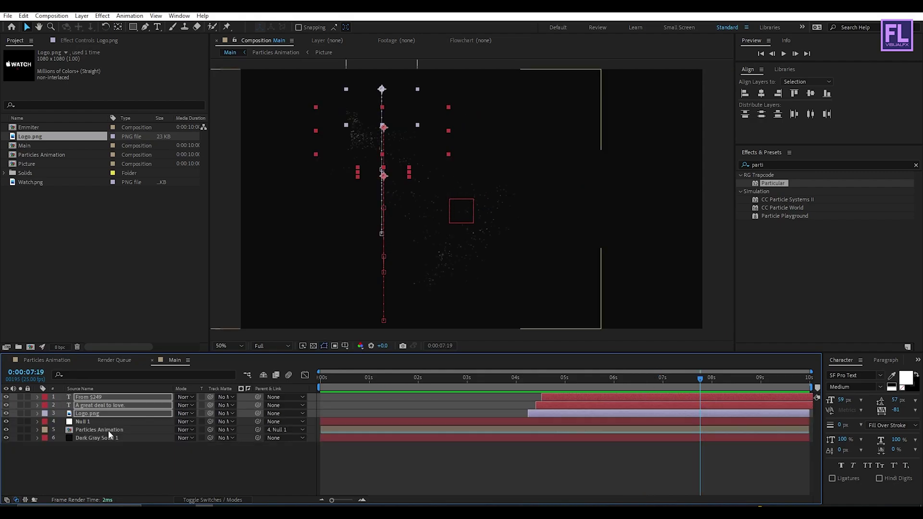
pyautogui.click(99, 456)
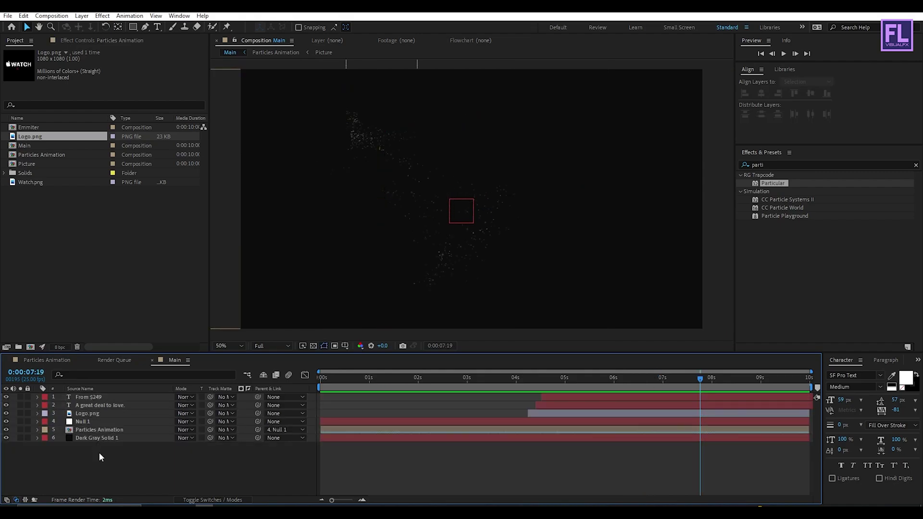
# - Apply the Sharpen effect to the Particles Animation layer with a Sharpen Amount of 15
pyautogui.click(787, 164)
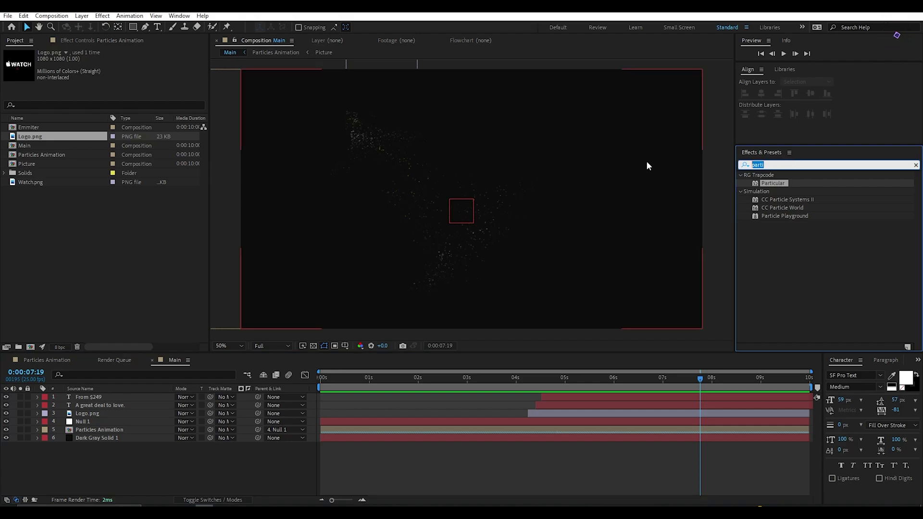
pyautogui.write('shar')
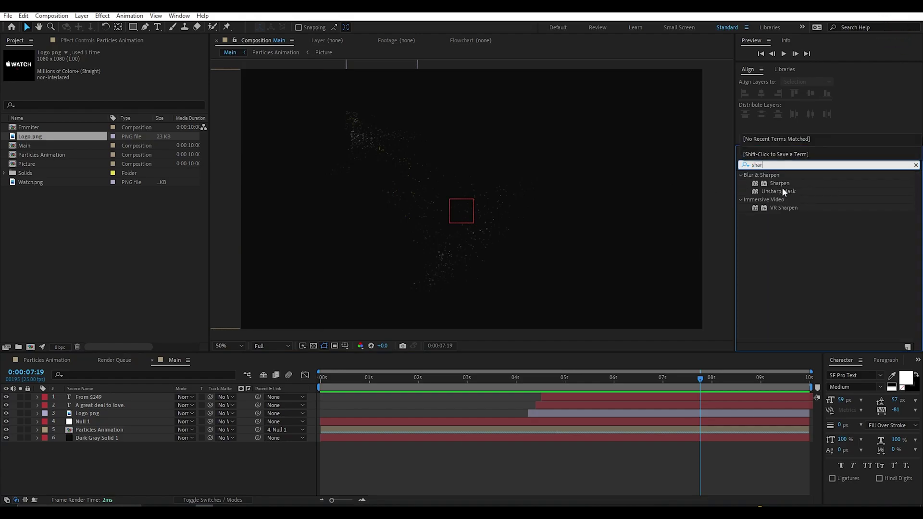
pyautogui.moveTo(779, 183); pyautogui.dragTo(114, 428)
pyautogui.moveTo(542, 388); pyautogui.dragTo(500, 387)
pyautogui.click(118, 68)
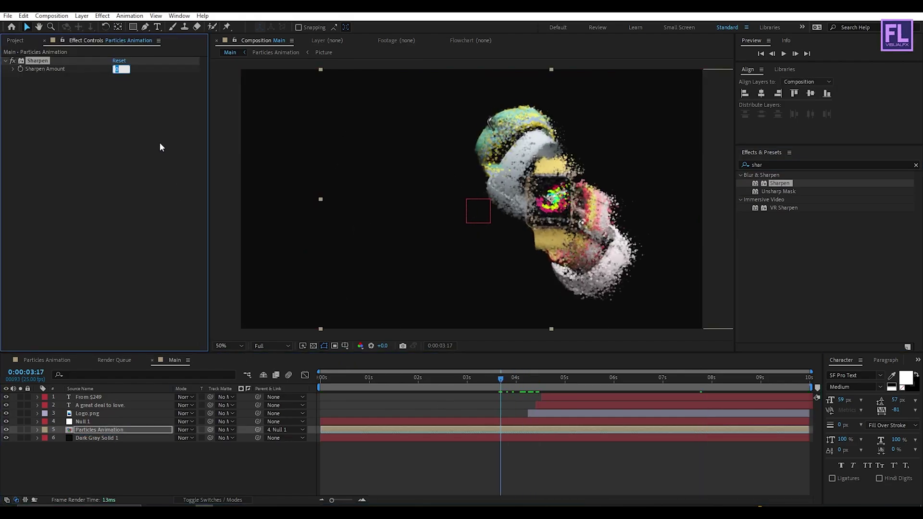
pyautogui.press('Return')
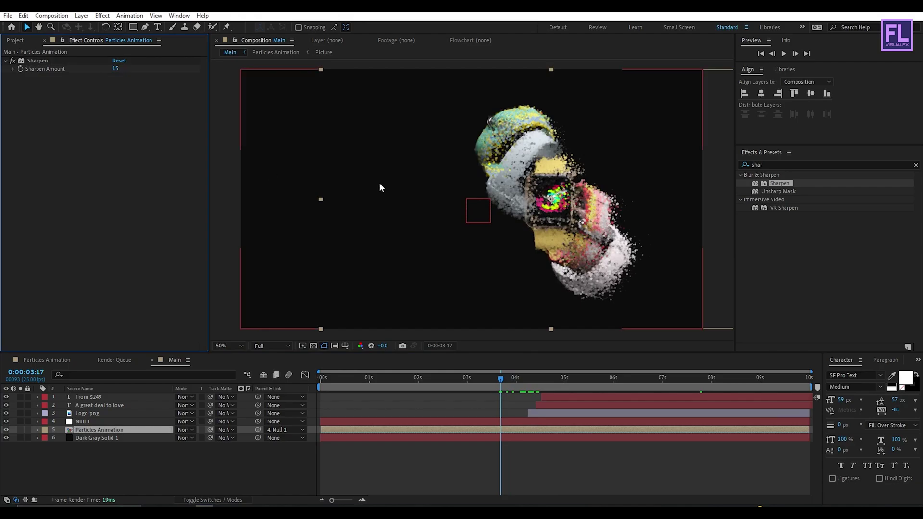
# - Apply the Curves effect to the Particles Animation layer and shape the RGB curve into a slight S, raising highlights and lowering shadows
pyautogui.moveTo(509, 379); pyautogui.dragTo(609, 387)
pyautogui.click(783, 165)
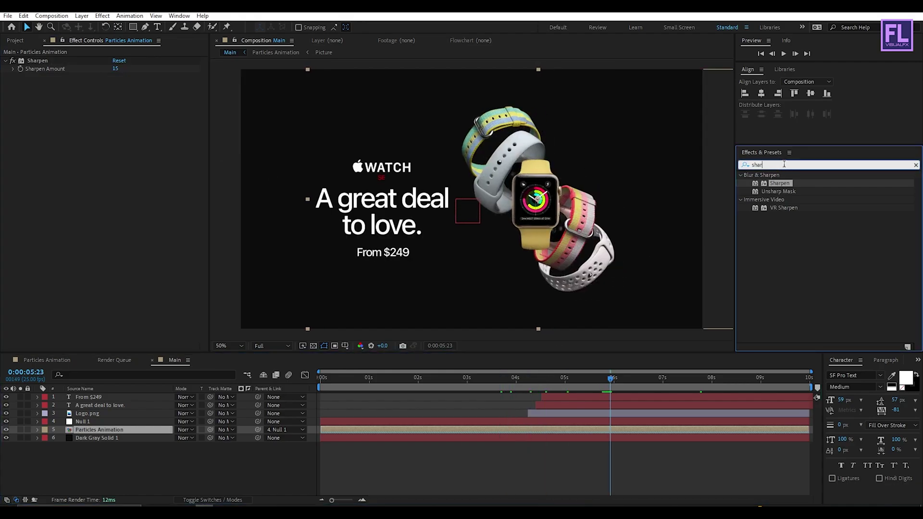
pyautogui.write('curv')
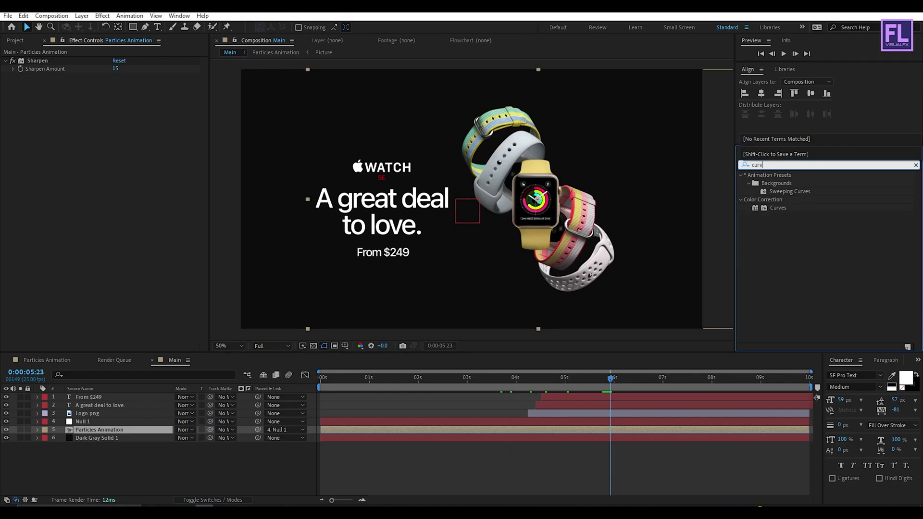
pyautogui.moveTo(777, 207); pyautogui.dragTo(120, 430)
pyautogui.moveTo(105, 153); pyautogui.dragTo(103, 148)
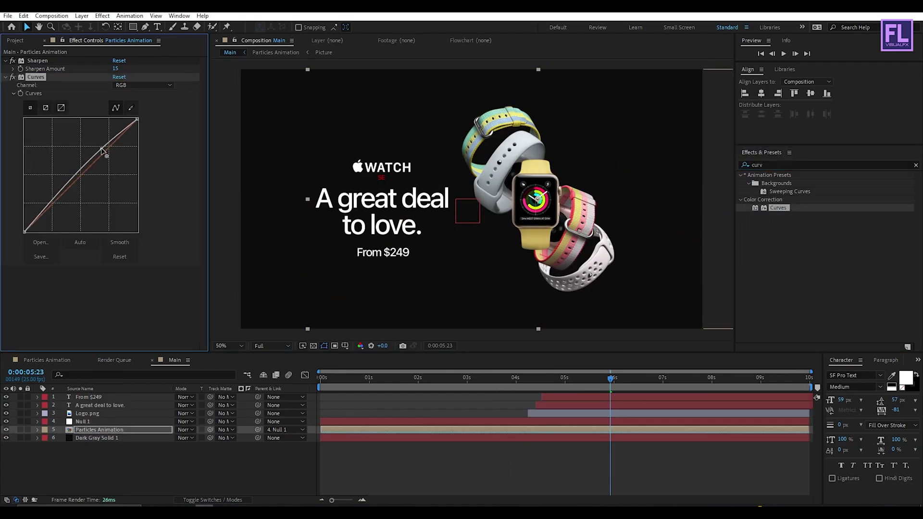
pyautogui.moveTo(52, 197); pyautogui.dragTo(54, 205)
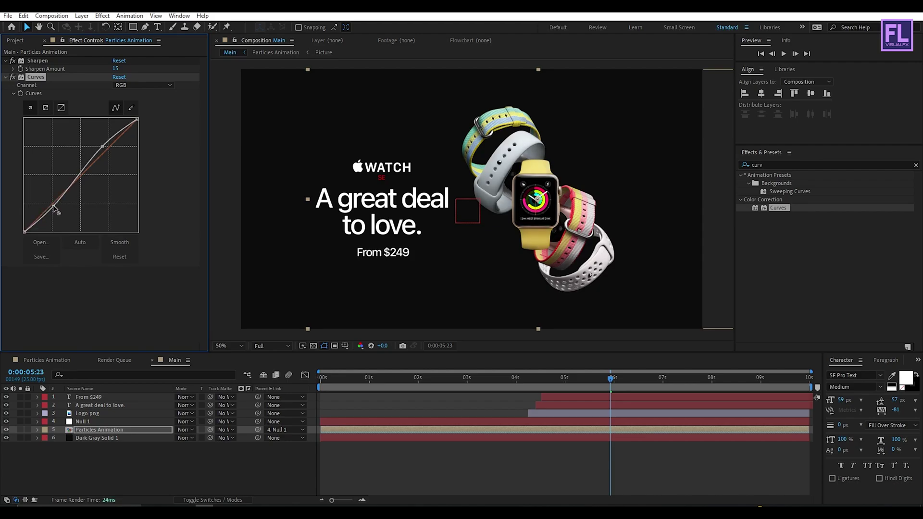
pyautogui.click(181, 460)
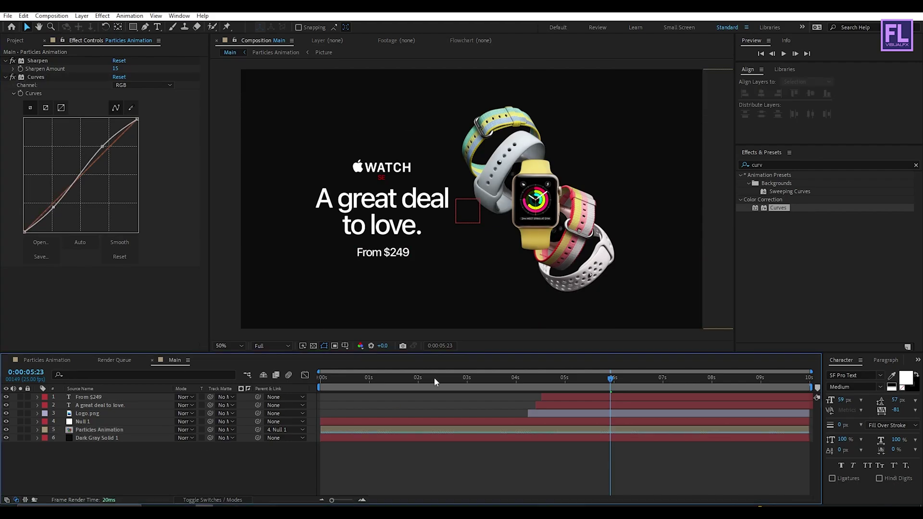
# - Maximize the composition view, fit the frame to it, and play back the finished animation from the start
pyautogui.moveTo(600, 384); pyautogui.dragTo(320, 382)
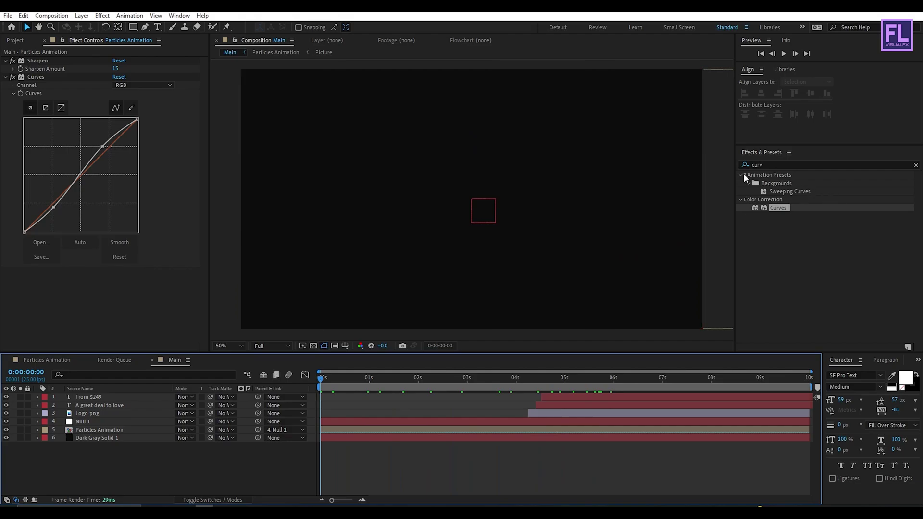
pyautogui.press('`')
pyautogui.click(27, 500)
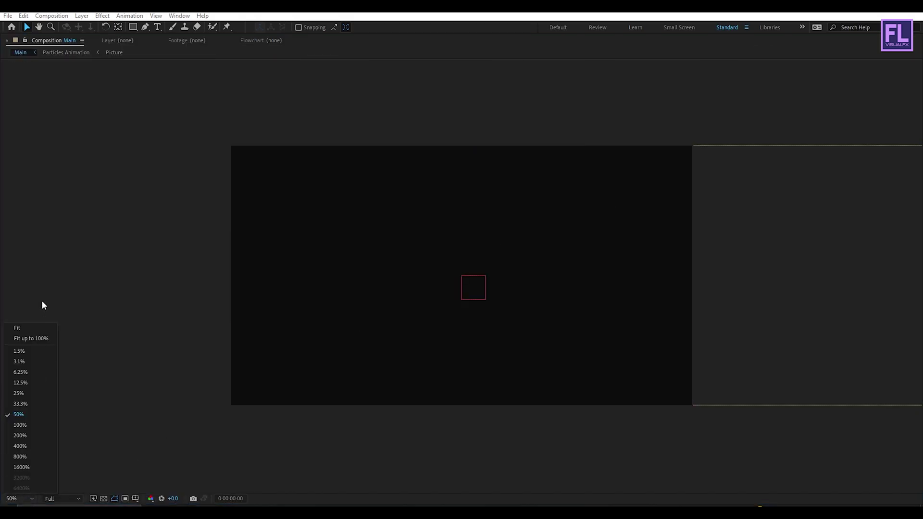
pyautogui.click(24, 328)
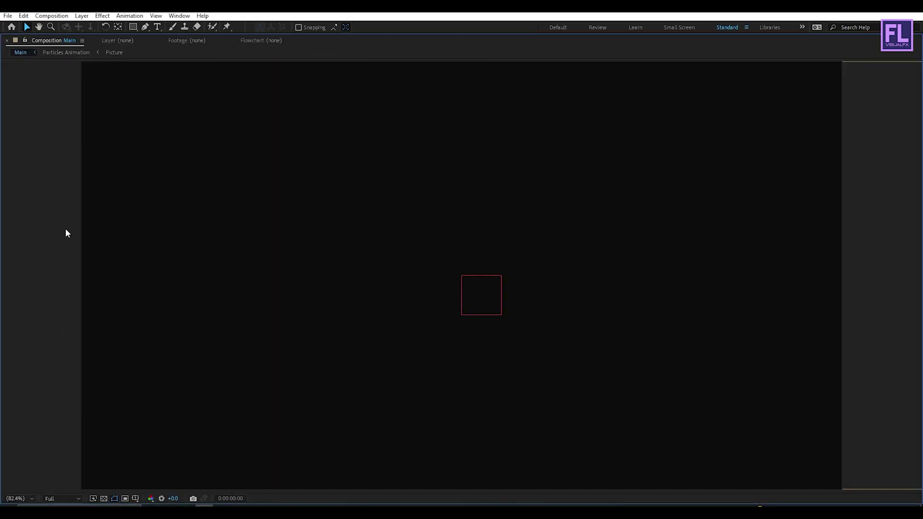
pyautogui.press('space')
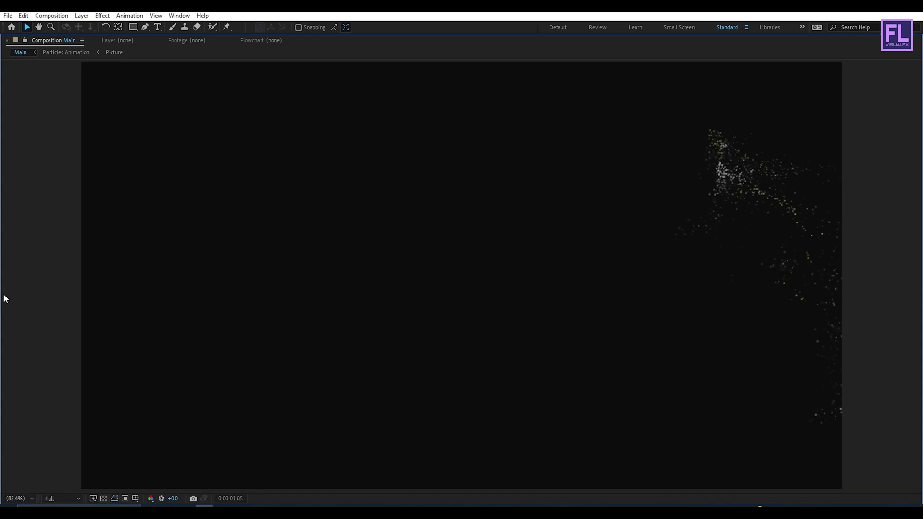